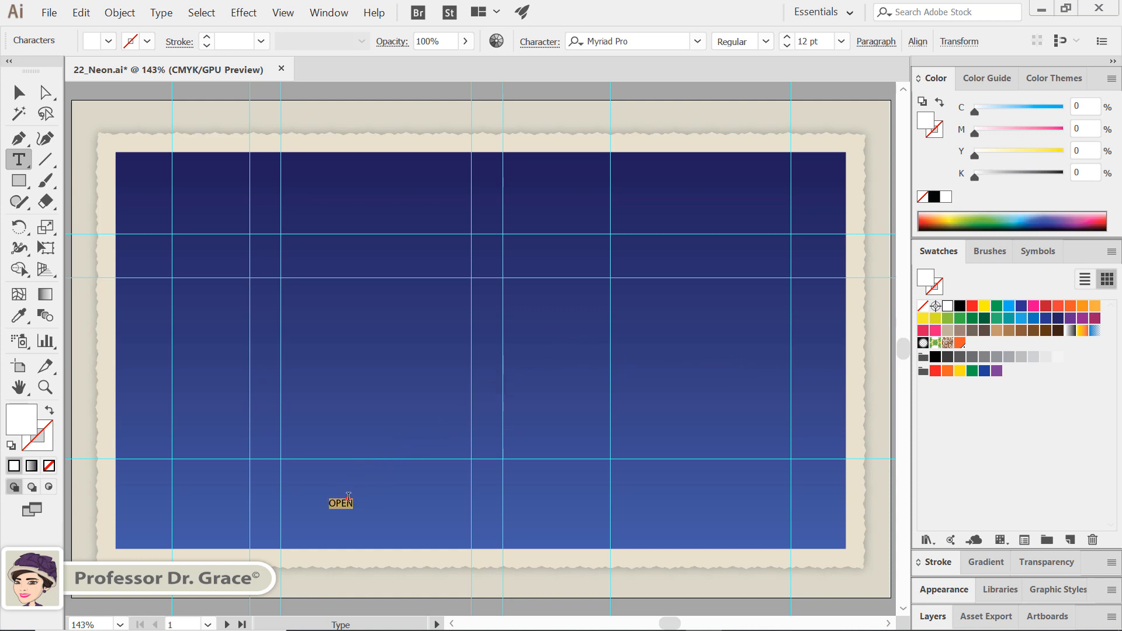
Enlarge the selected OPEN text in increments to 126 pt
key(ctrl+shift+period)
key(ctrl+shift+period)
key(ctrl+shift+period)
key(ctrl+shift+period)
key(ctrl+shift+period)
key(ctrl+shift+period)
key(ctrl+shift+period)
key(ctrl+shift+period)
key(ctrl+shift+period)
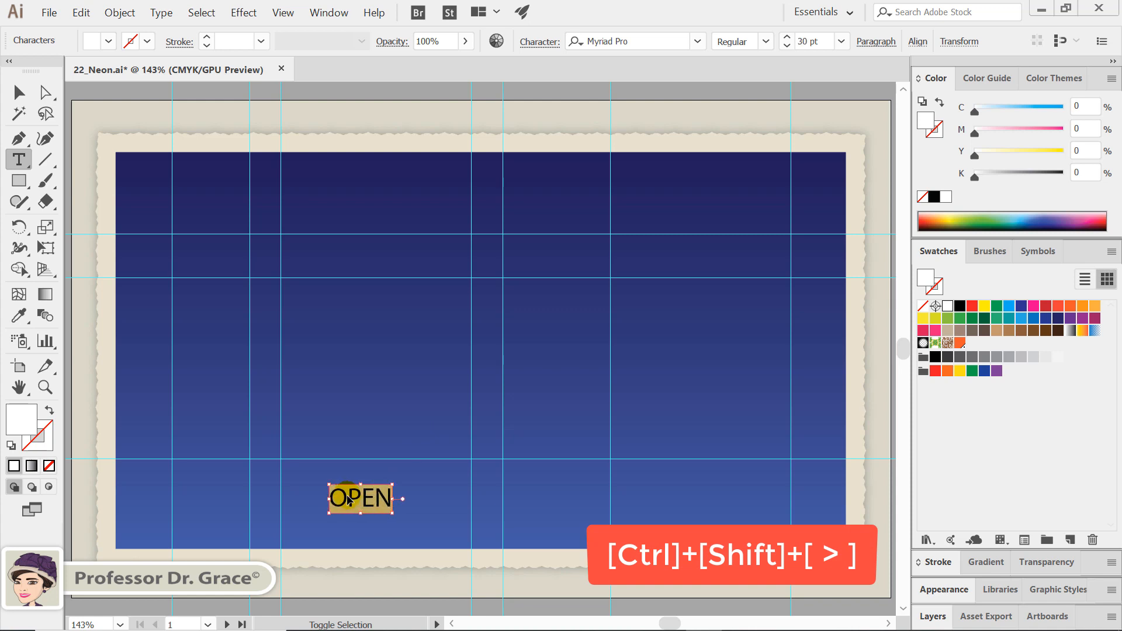
key(ctrl+shift+period)
key(ctrl+shift+period)
key(ctrl+shift+period)
key(ctrl+shift+period)
key(ctrl+shift+period)
key(ctrl+shift+period)
key(ctrl+shift+period)
key(ctrl+shift+period)
key(ctrl+shift+period)
key(ctrl+shift+period)
key(ctrl+shift+period)
key(ctrl+shift+period)
key(ctrl+shift+period)
key(ctrl+shift+period)
key(ctrl+shift+period)
key(ctrl+shift+period)
key(ctrl+shift+period)
key(ctrl+shift+period)
key(ctrl+shift+period)
key(ctrl+shift+period)
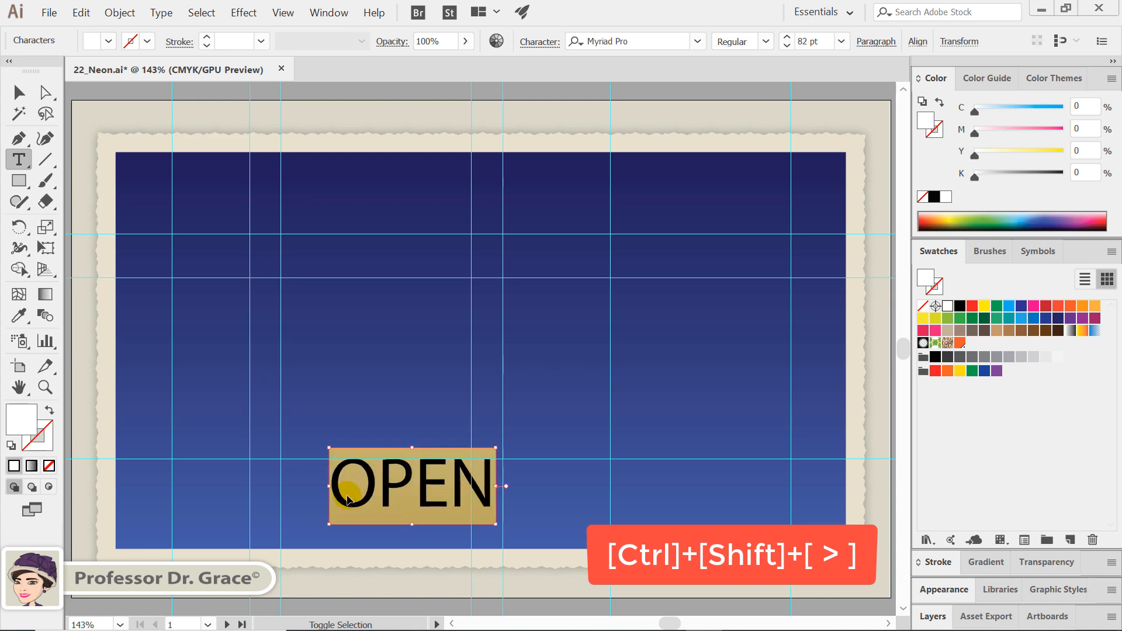
key(ctrl+shift+period)
key(ctrl+shift+period)
key(ctrl+shift+period)
key(ctrl+shift+period)
key(ctrl+shift+period)
key(ctrl+shift+period)
key(ctrl+shift+period)
key(ctrl+shift+period)
key(ctrl+shift+period)
key(ctrl+shift+period)
key(ctrl+shift+period)
key(ctrl+shift+period)
key(ctrl+shift+period)
key(ctrl+shift+period)
key(ctrl+shift+period)
key(ctrl+shift+period)
key(ctrl+shift+period)
key(ctrl+shift+period)
key(ctrl+shift+period)
key(ctrl+shift+period)
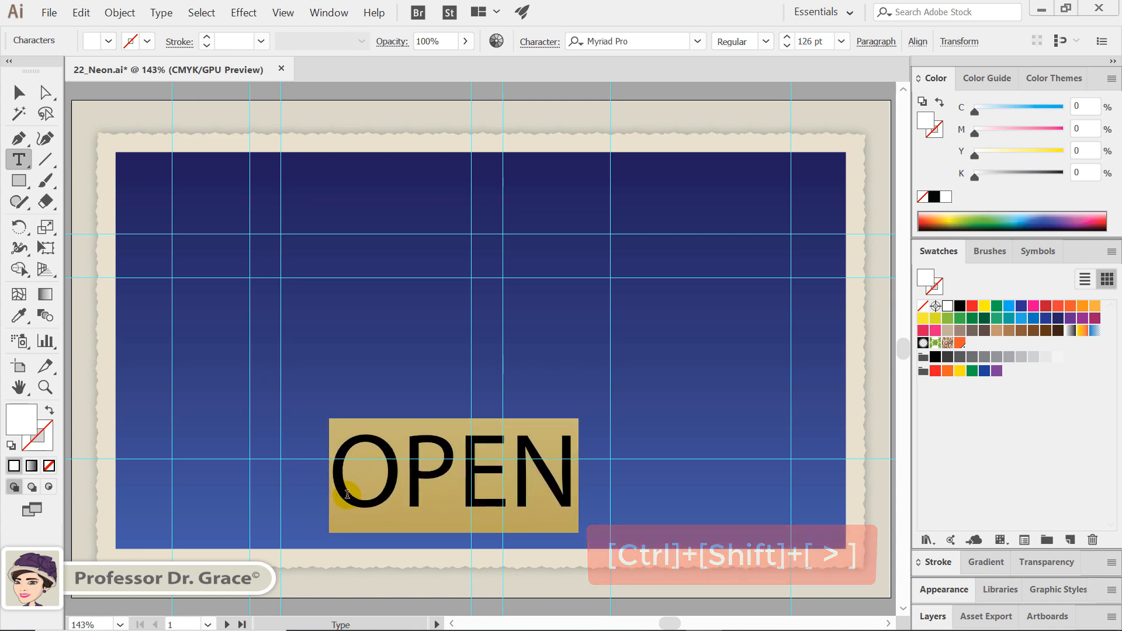
Set the font size of the OPEN text to 245 pt
drag(825, 41, 798, 42)
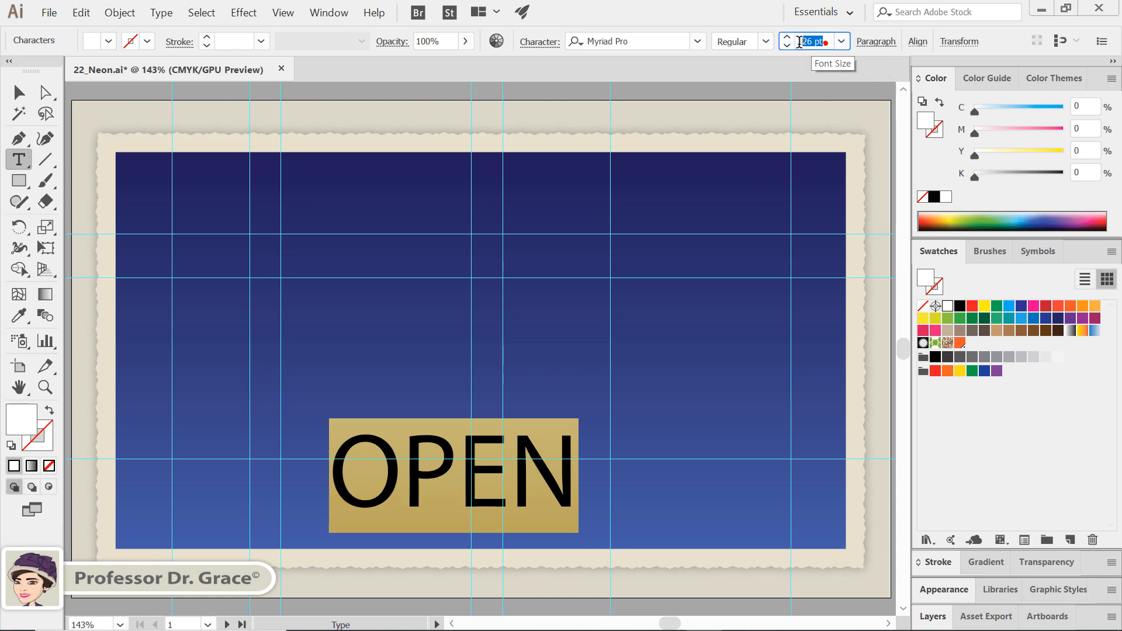
text(2)
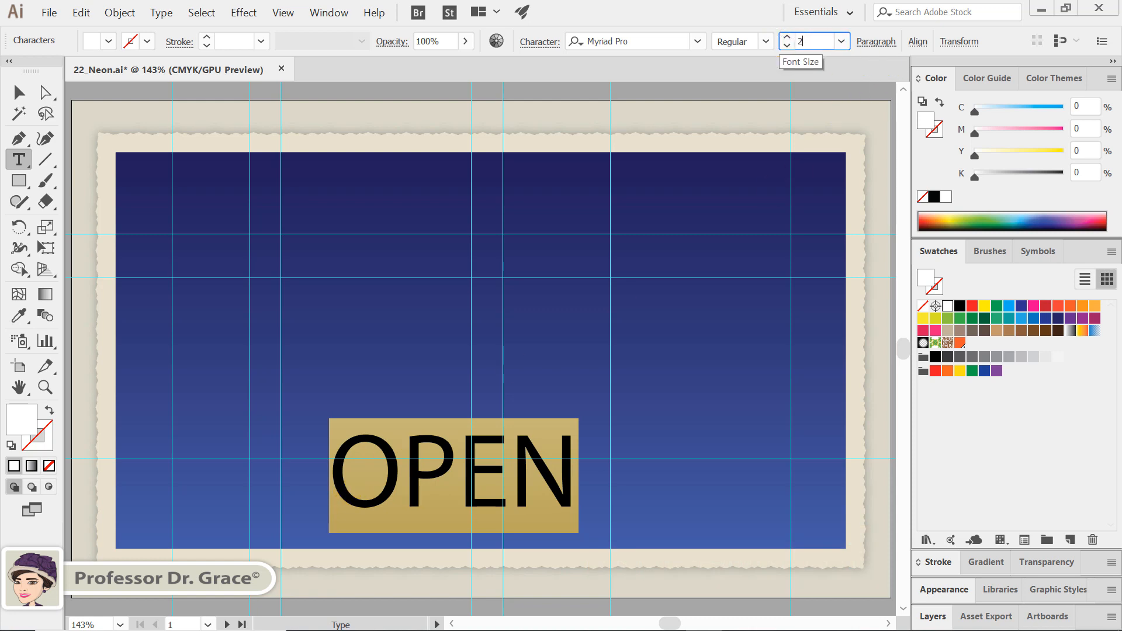
text(45)
key(Return)
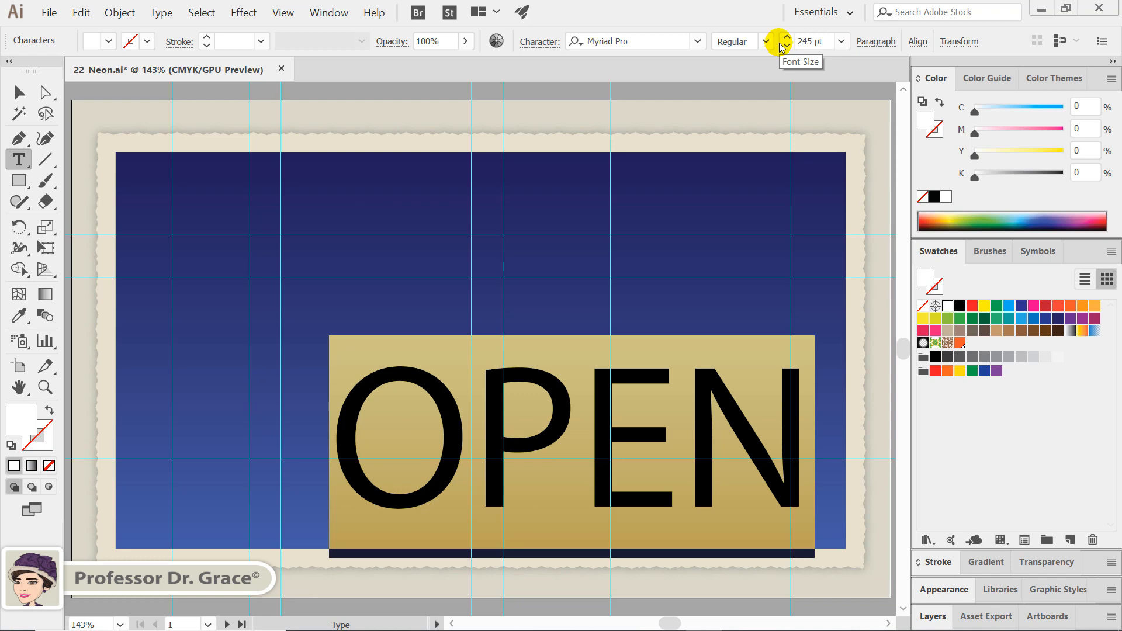
Change the font of the OPEN text to Arial Rounded MT Bold
click(698, 41)
scroll(710, 135, up, 20)
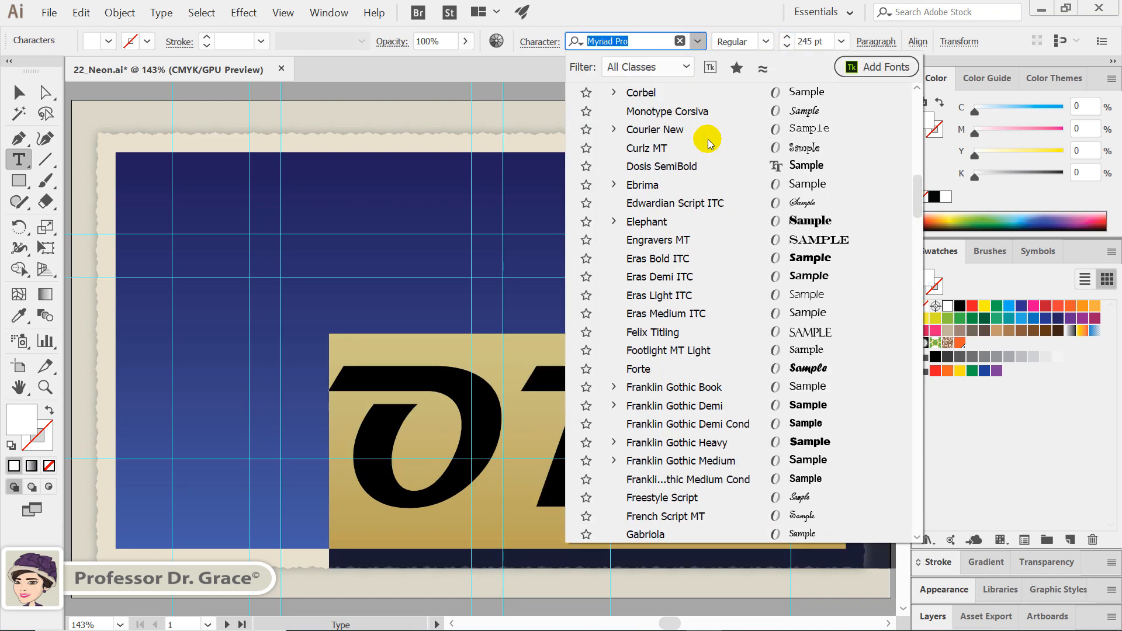
scroll(710, 143, up, 9)
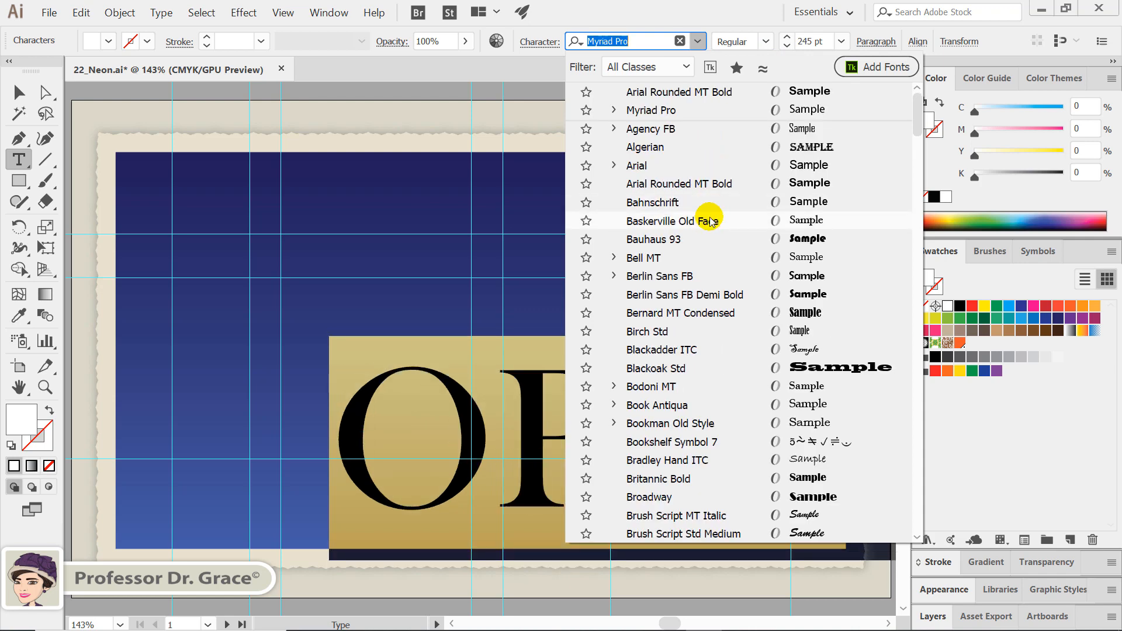
click(722, 183)
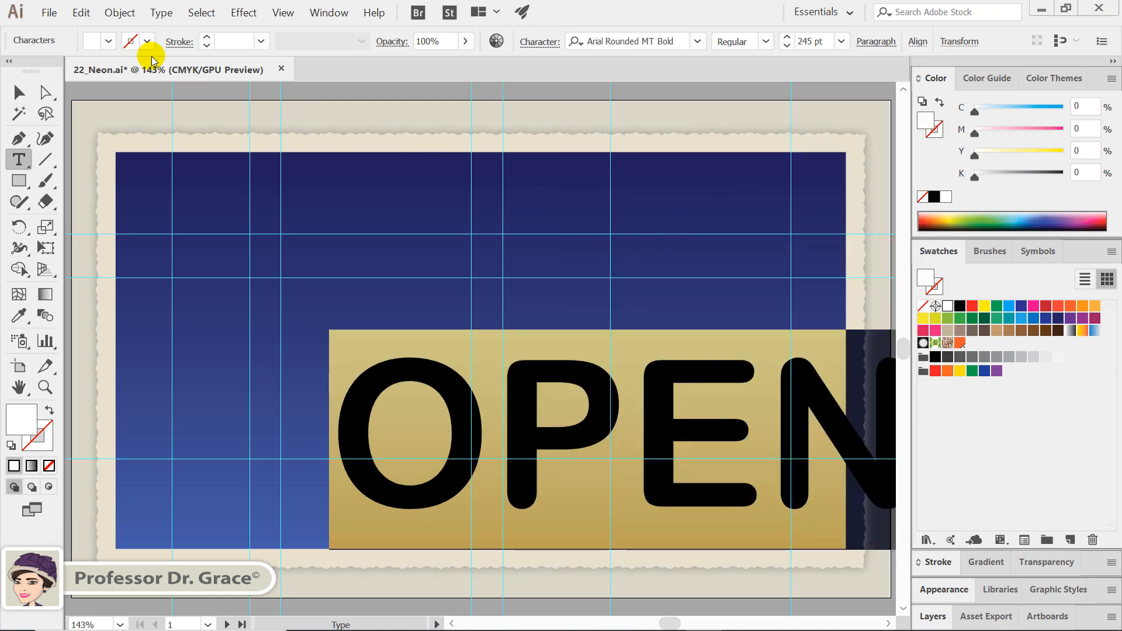
Move the OPEN text to the middle of the blue background and convert it to outlines
click(18, 92)
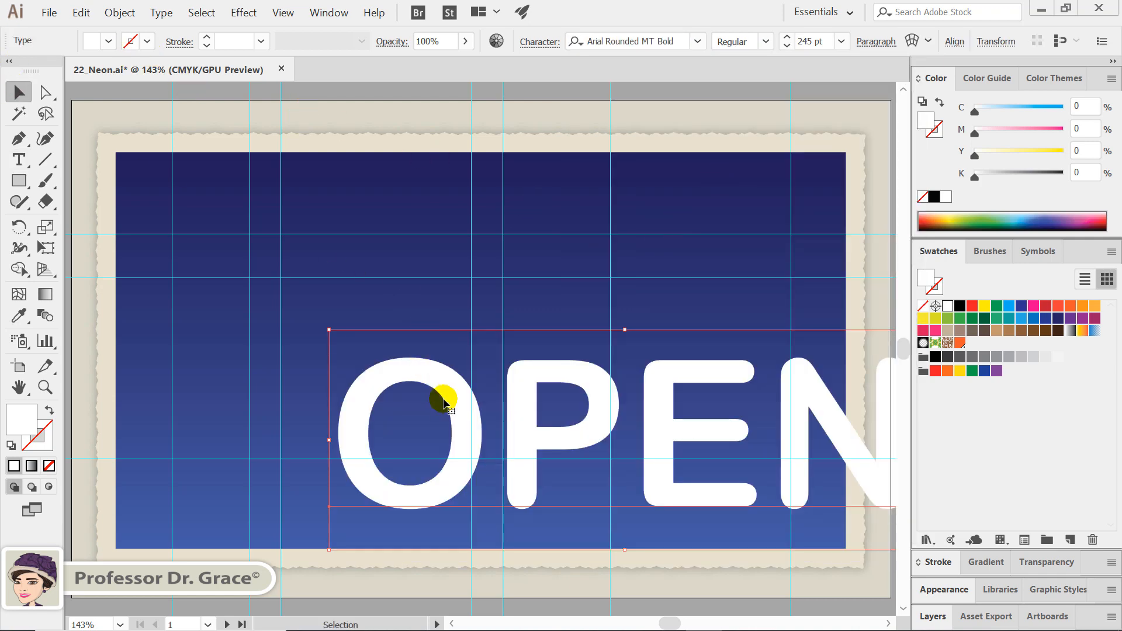
drag(438, 395, 296, 321)
right_click(296, 321)
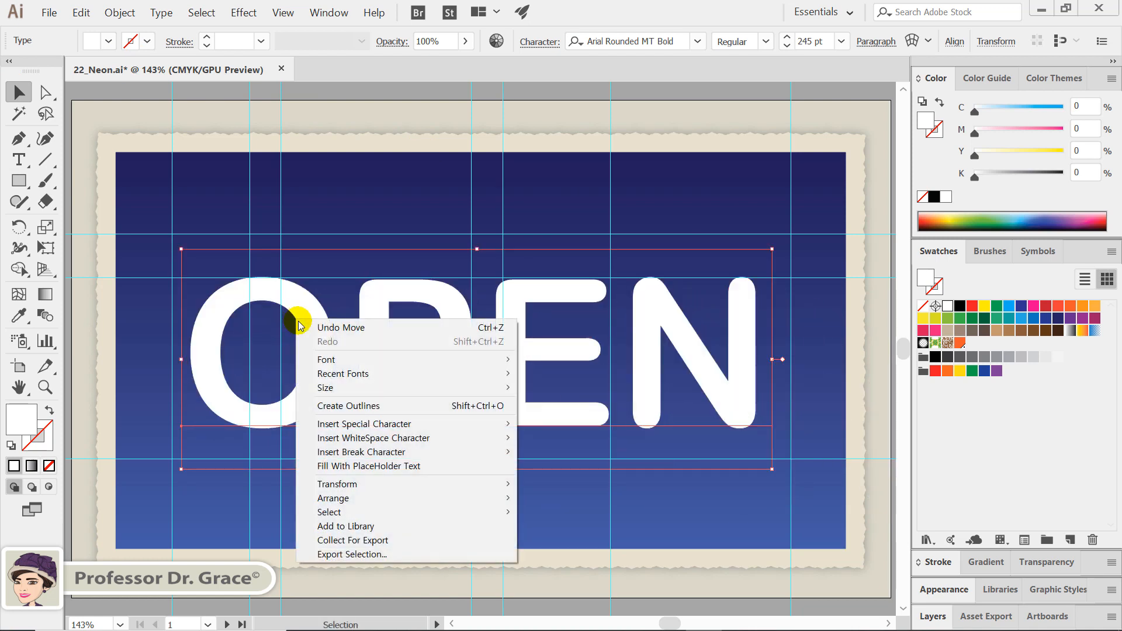
click(476, 411)
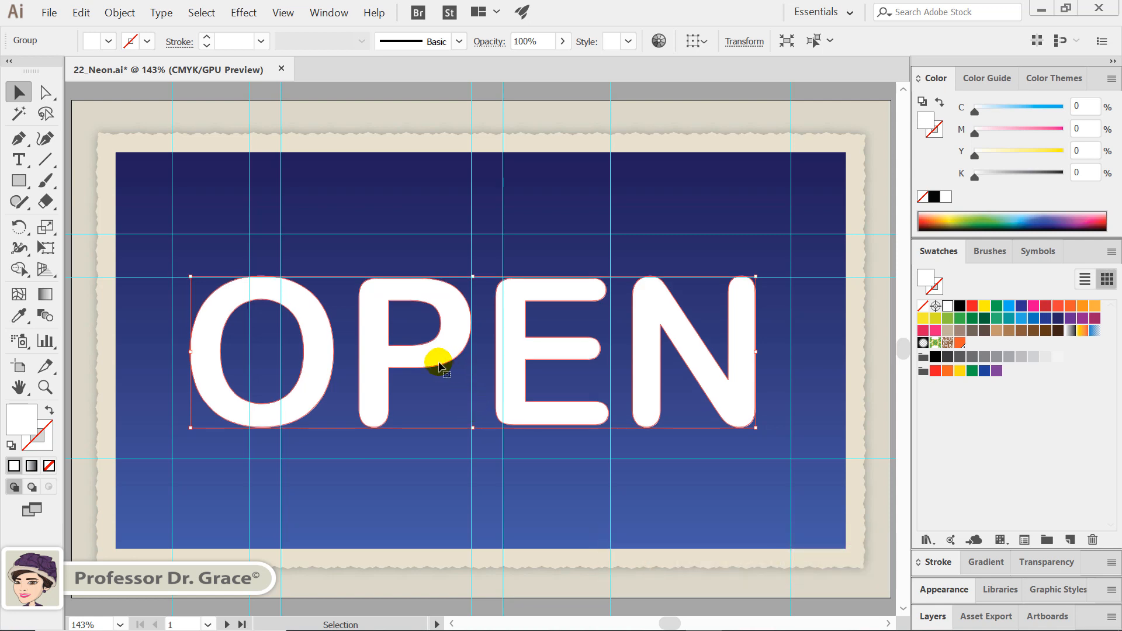
Nudge the outlined OPEN group slightly to the right and ungroup it into separate letters
key(Right)
key(Right)
key(Right)
key(Right)
key(Right)
key(Right)
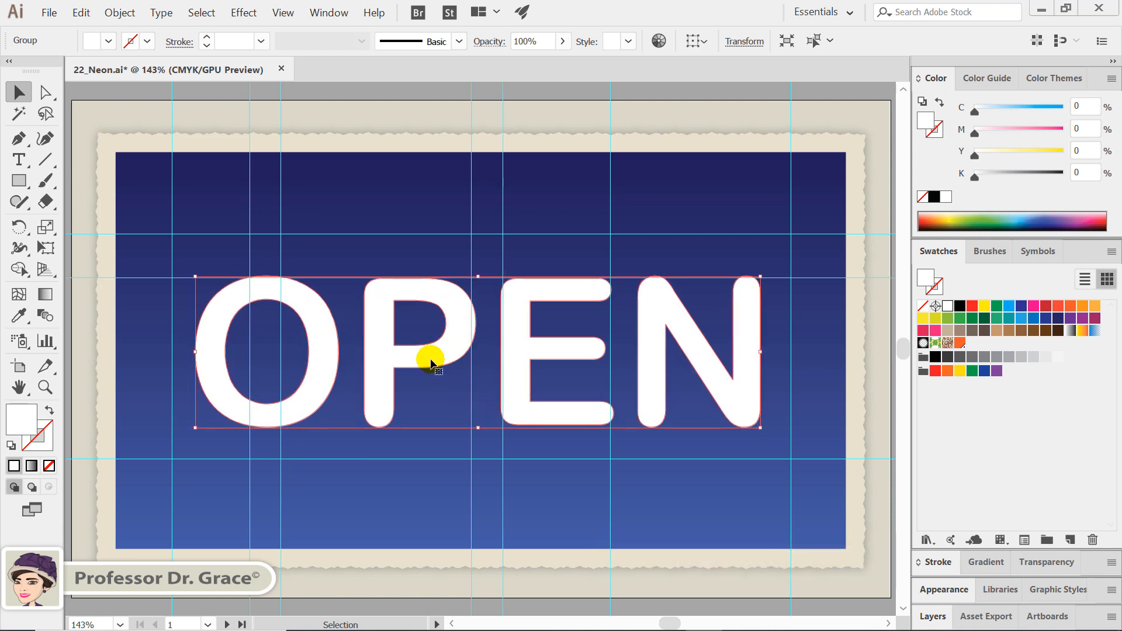
key(Right)
right_click(431, 363)
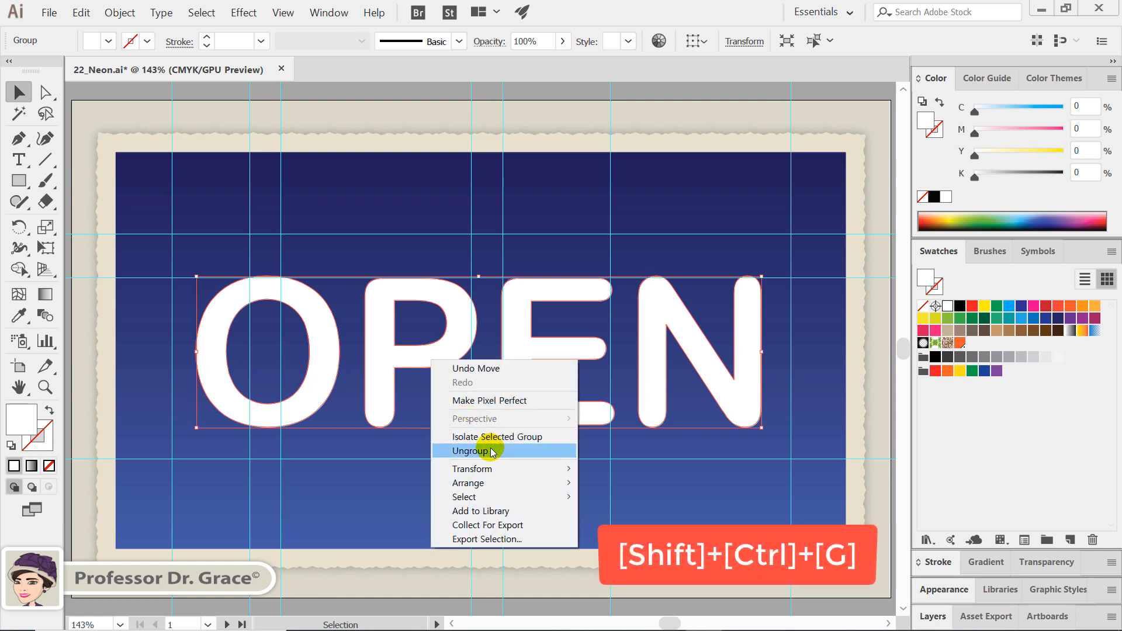
click(493, 452)
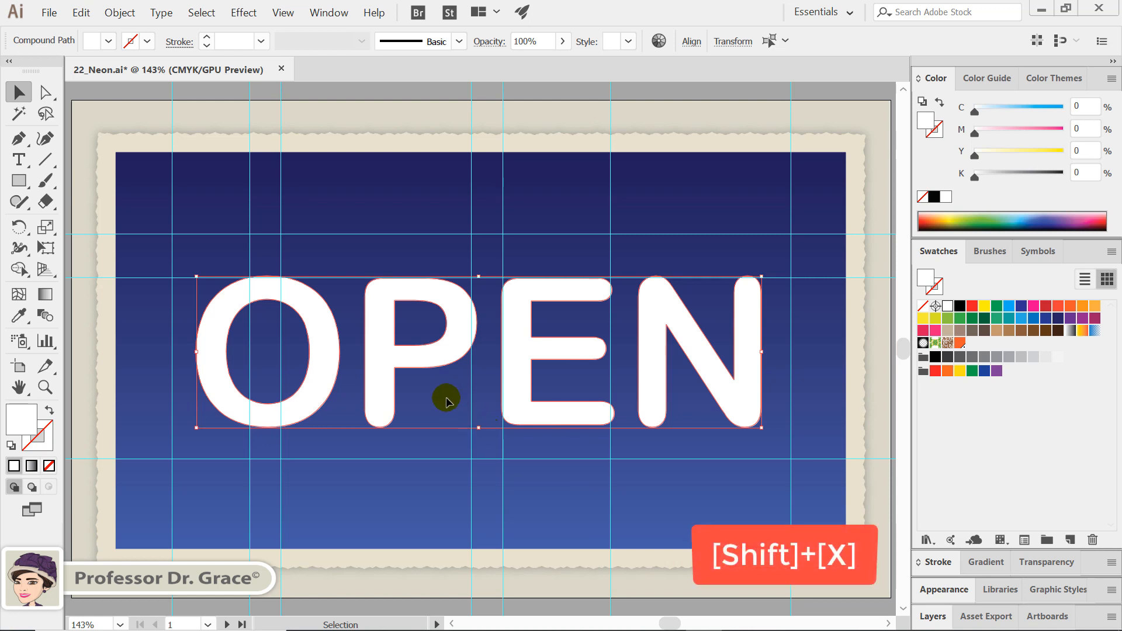
Swap the letters' white fill to the stroke, give them a 3 pt weight with round caps, and deselect them
key(shift+x)
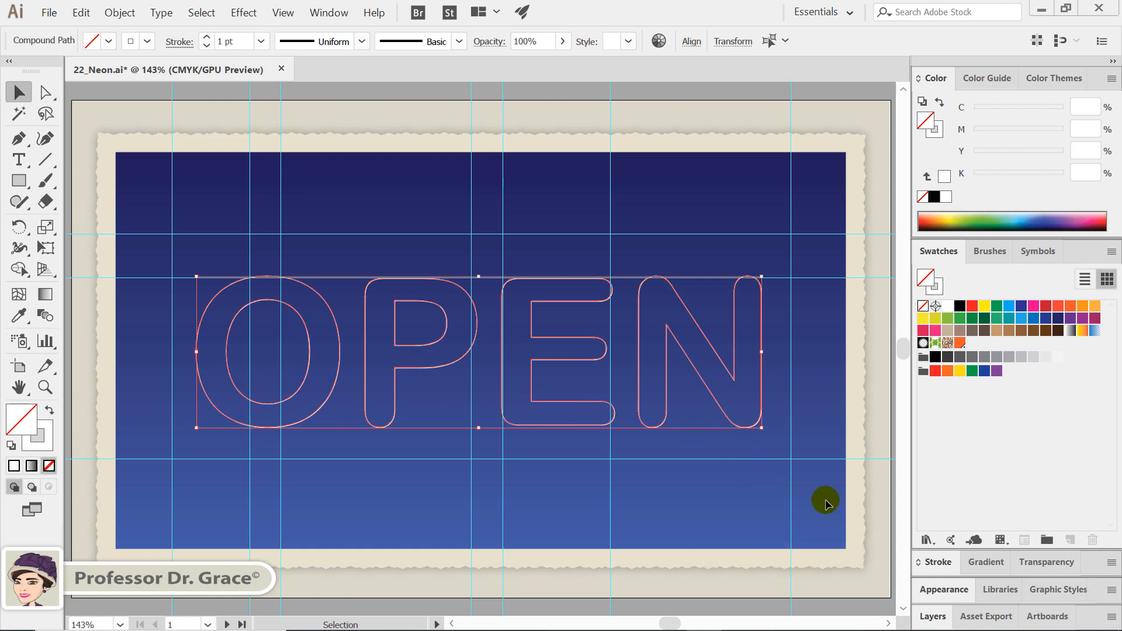
click(938, 562)
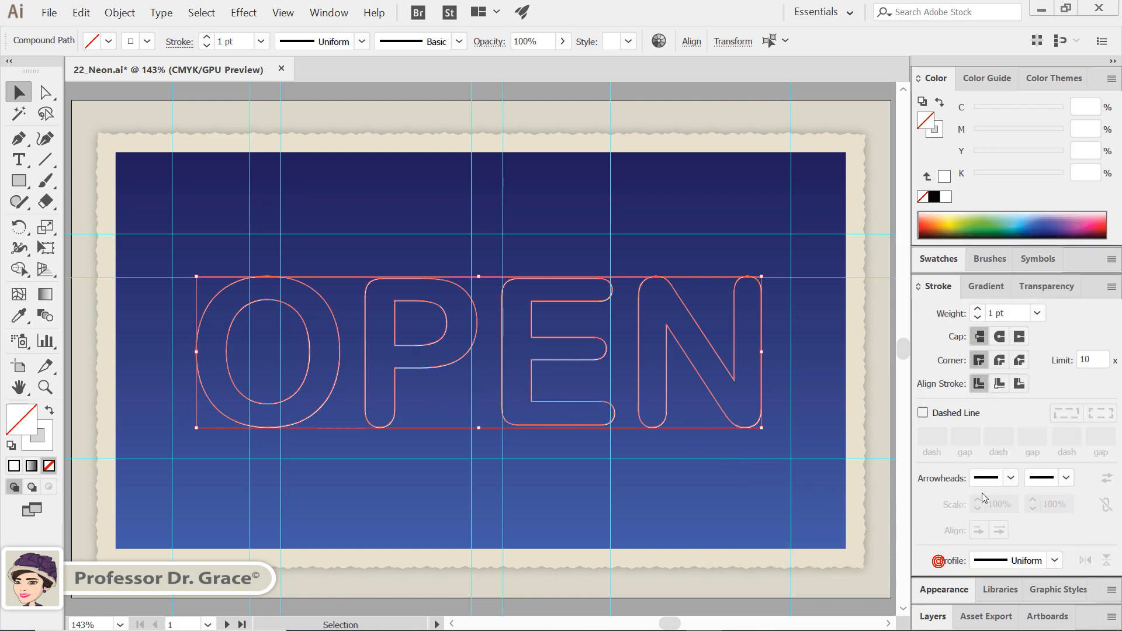
click(1037, 313)
click(1059, 369)
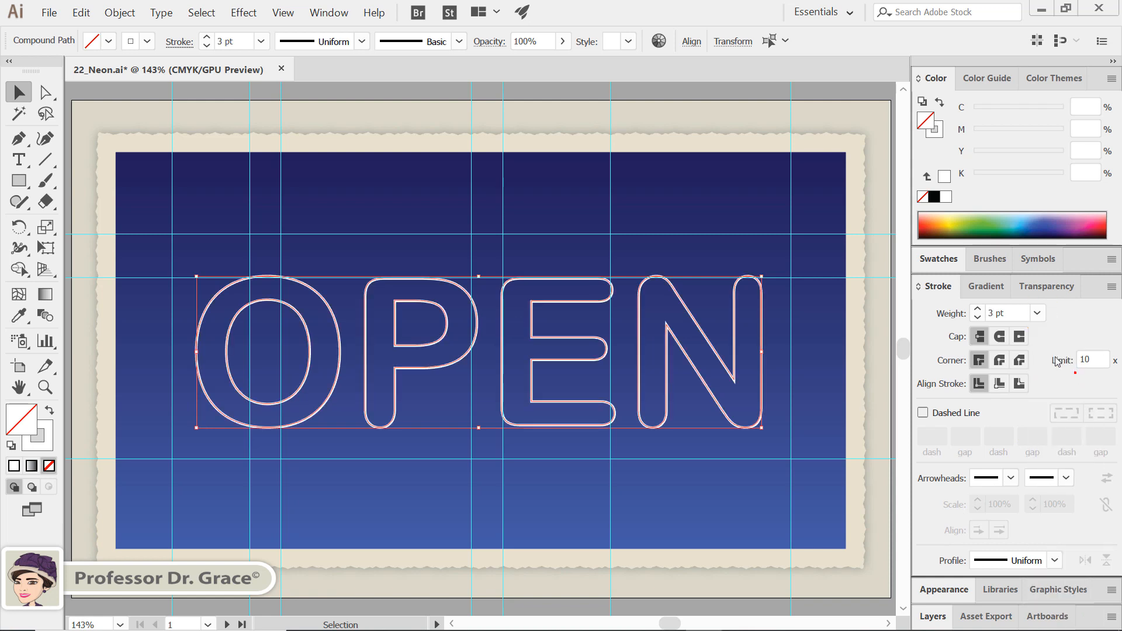
click(1000, 338)
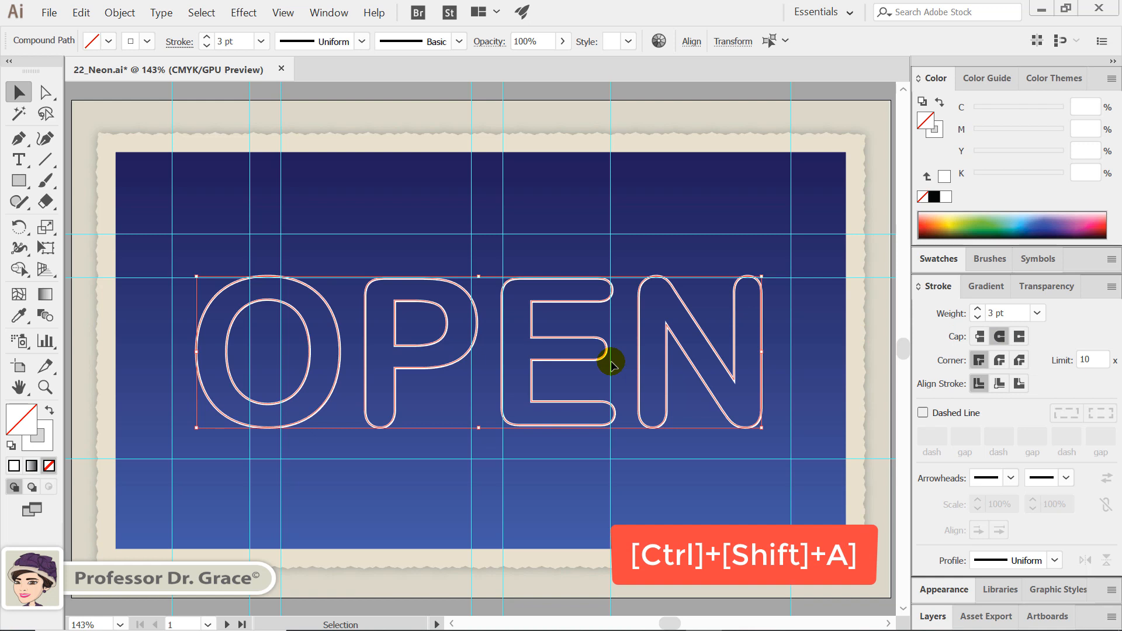
key(a)
key(ctrl+shift+a)
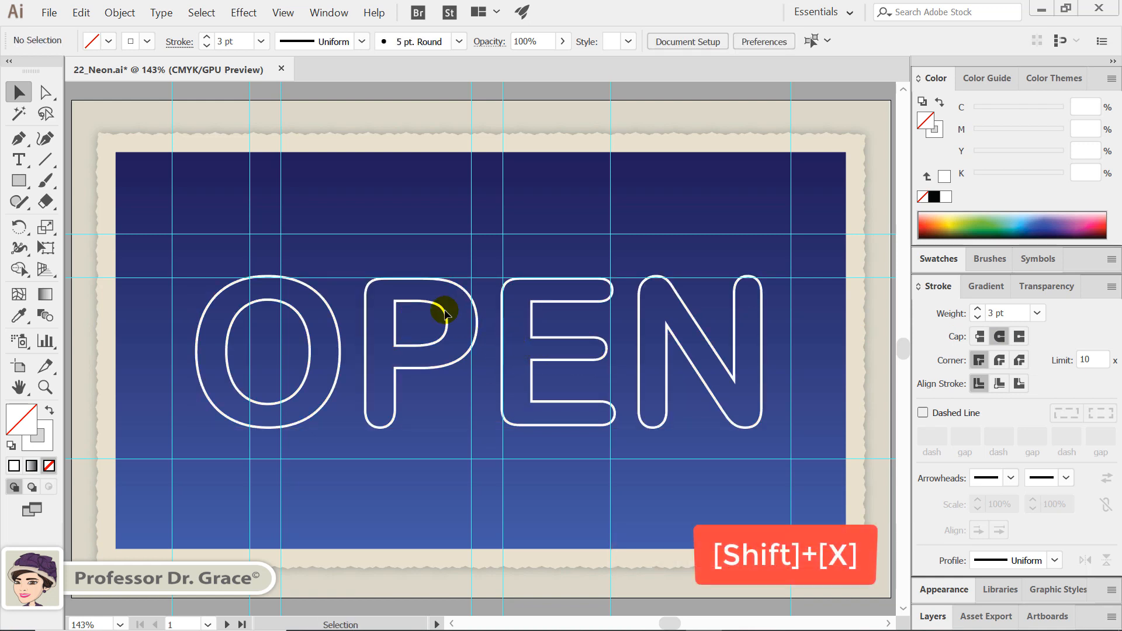
With nothing selected, set the drawing colours to a yellow fill (Y 100) and no stroke
key(shift+x)
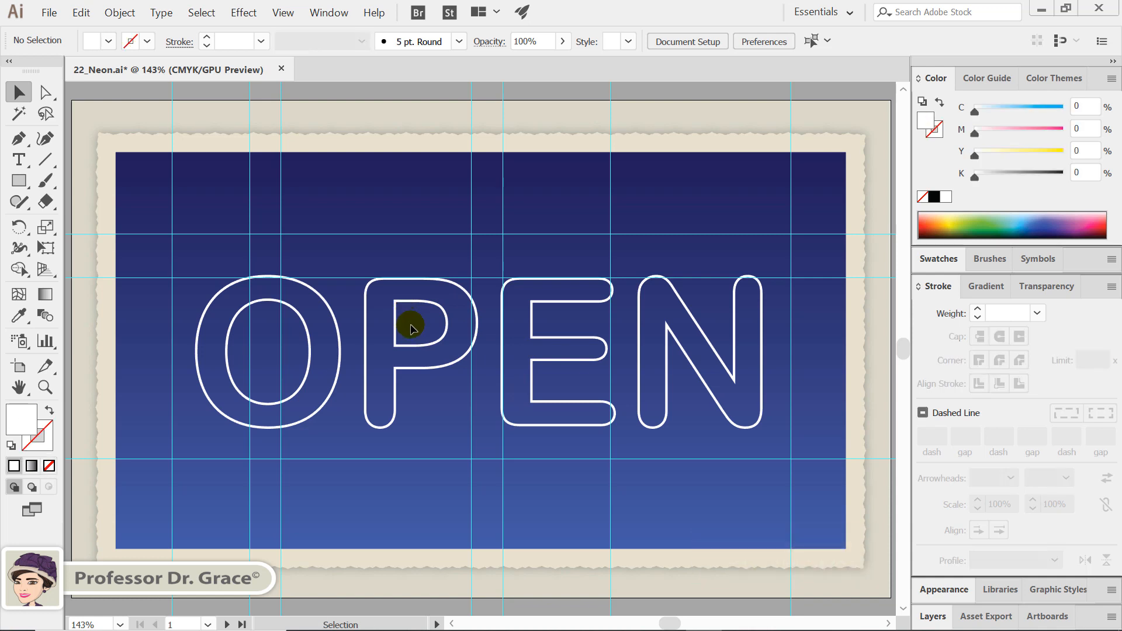
double_click(23, 418)
click(934, 259)
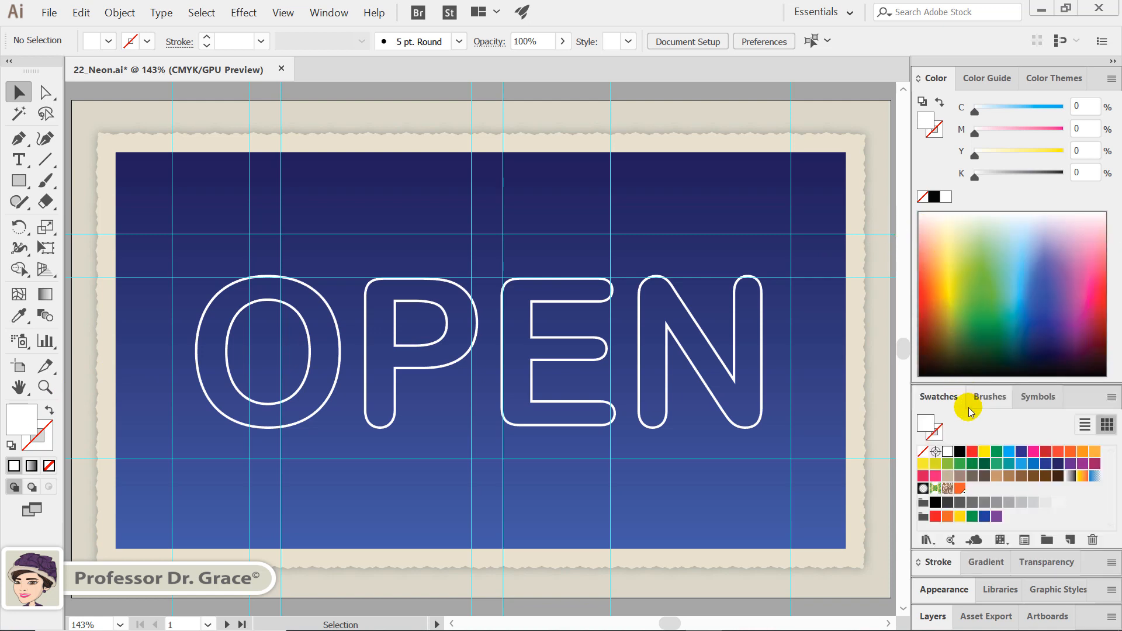
click(984, 453)
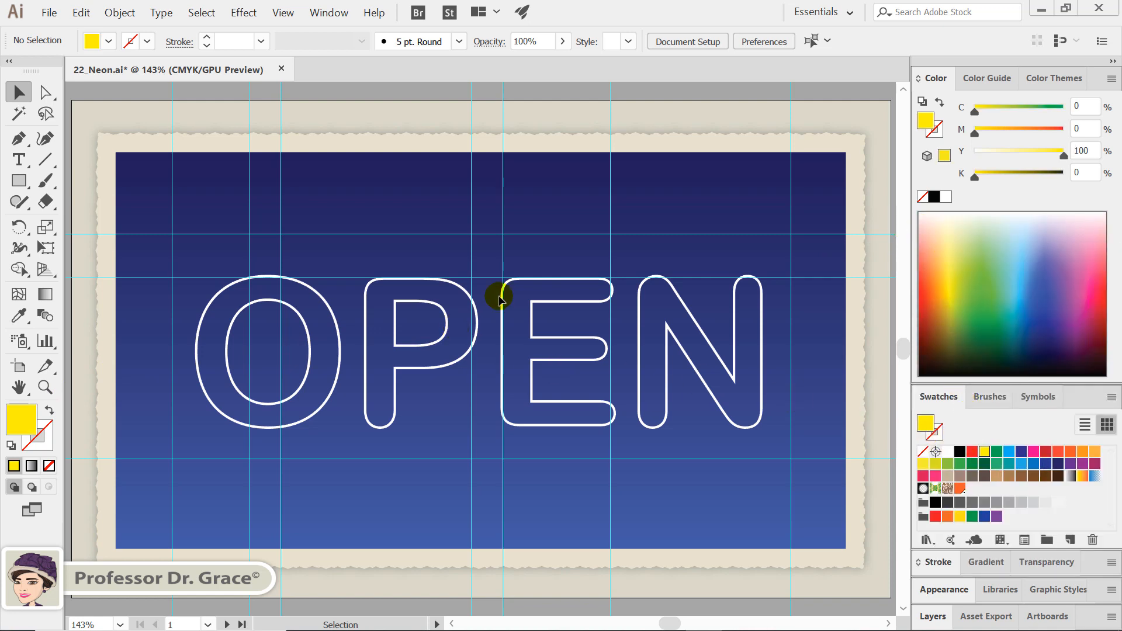
Draw a small yellow rectangle across the bottom of the O between the guides and place a copy on the P's bowl joint
click(18, 180)
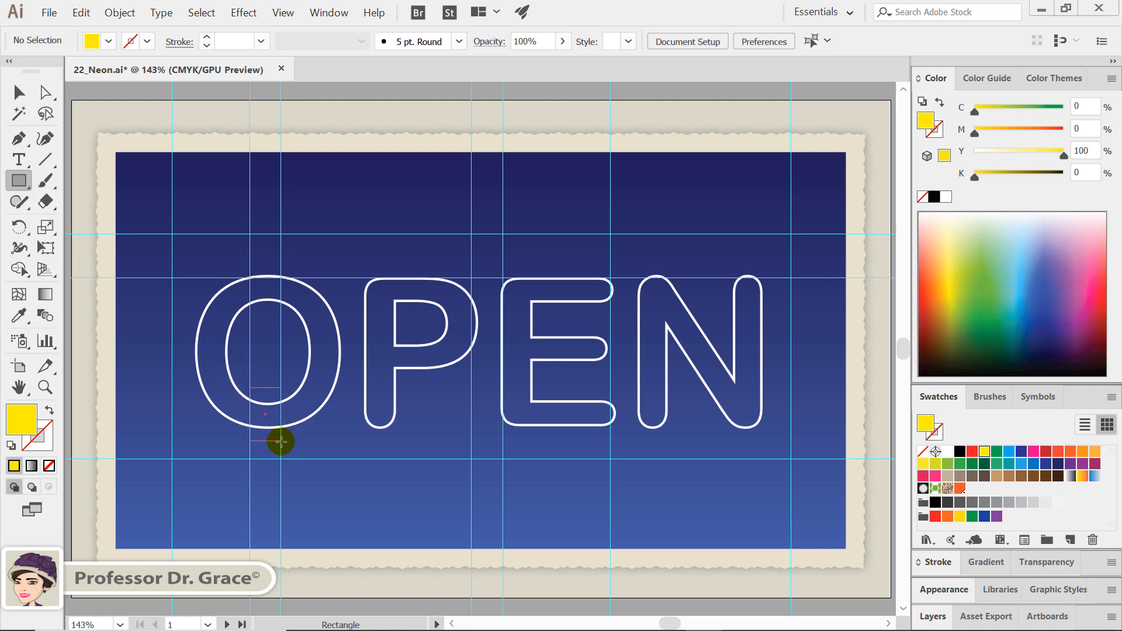
drag(280, 441, 281, 441)
click(19, 94)
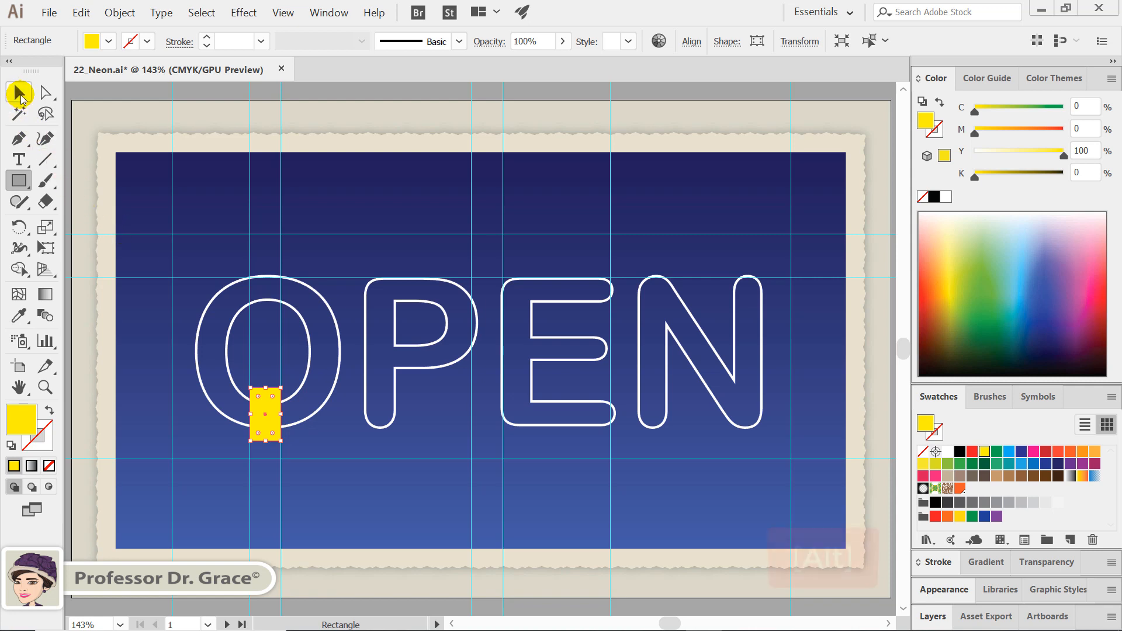
drag(267, 422, 411, 360)
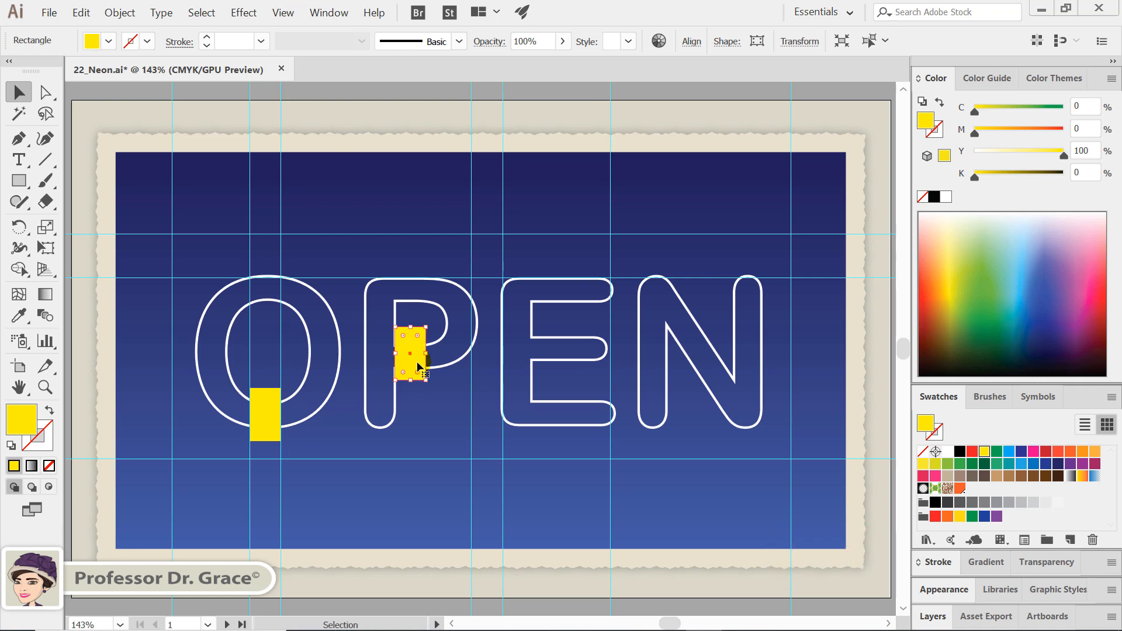
In Outline view, shift the P's rectangle slightly down with its edge on the inner stem line, and return to the preview
key(ctrl+plus)
key(ctrl+plus)
key(ctrl+plus)
key(ctrl+plus)
key(ctrl+plus)
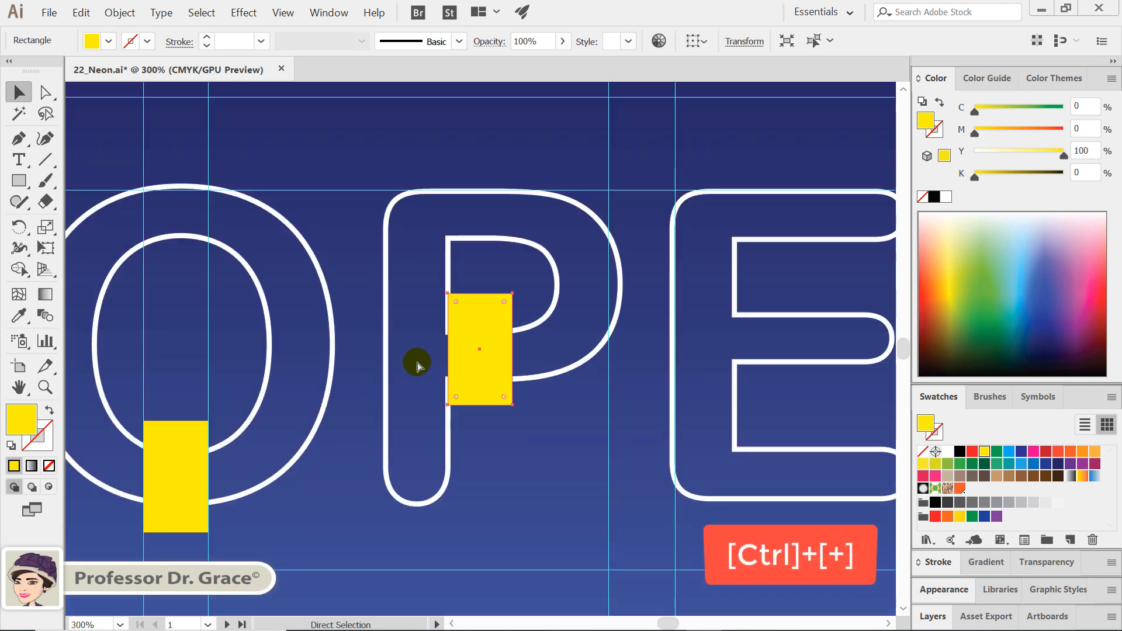
key(ctrl+plus)
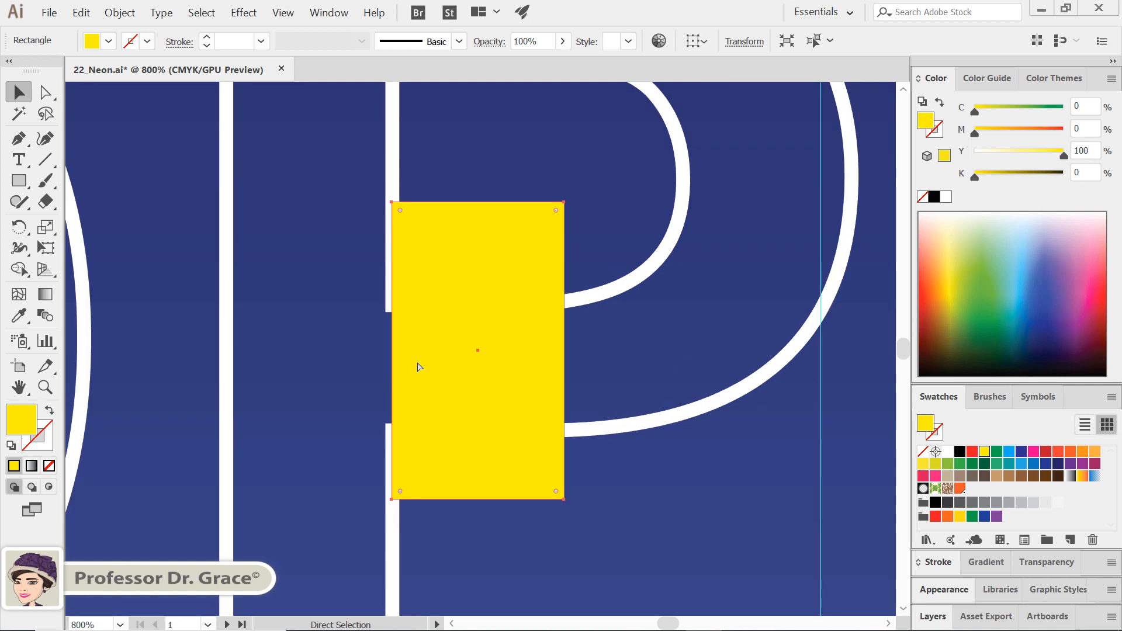
key(ctrl+y)
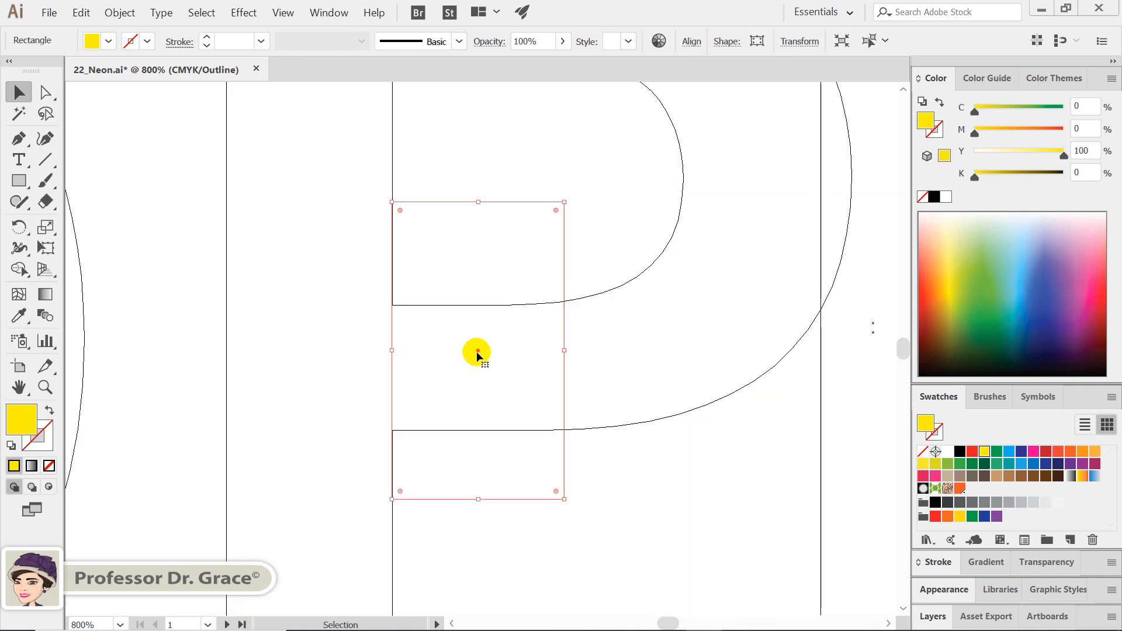
mouse_move(478, 355)
mouse_down()
mouse_move(493, 356)
mouse_move(477, 361)
mouse_up()
key(ctrl+y)
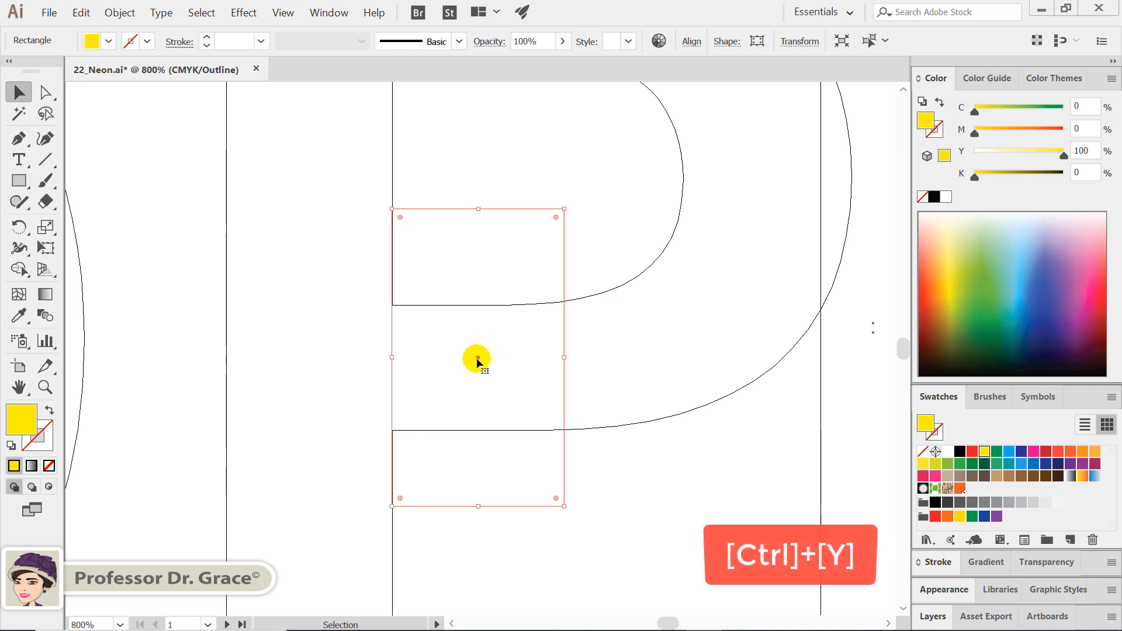
key(a)
key(ctrl+y)
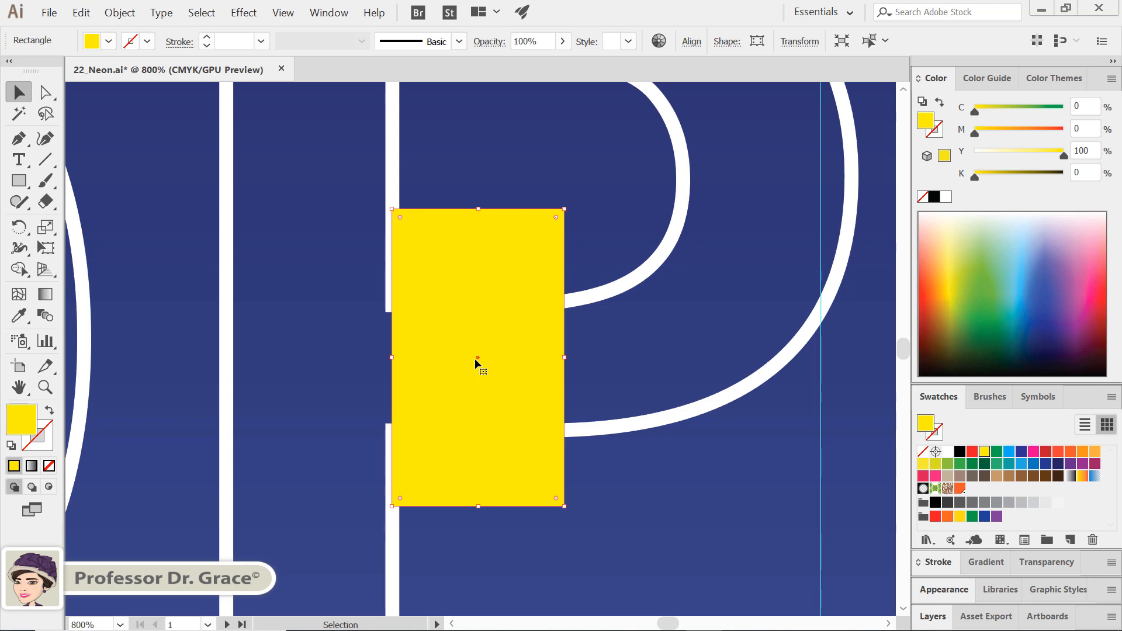
key(ctrl+0)
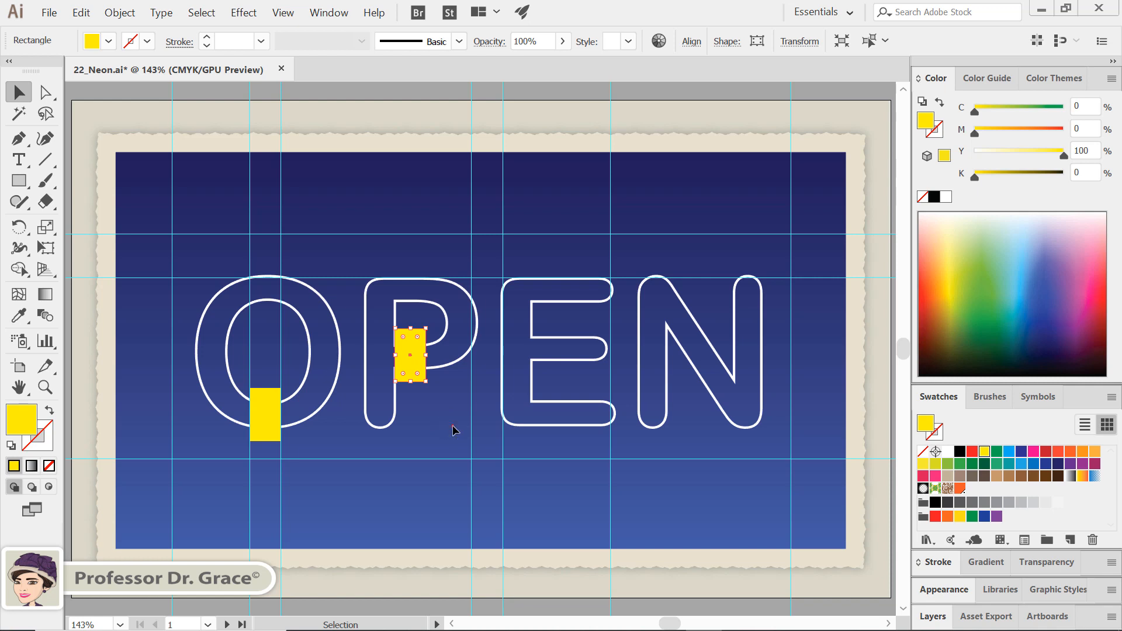
Select the O, the P and both rectangles, and cut the rectangle's area out of the O with the Shape Builder
drag(452, 426, 168, 214)
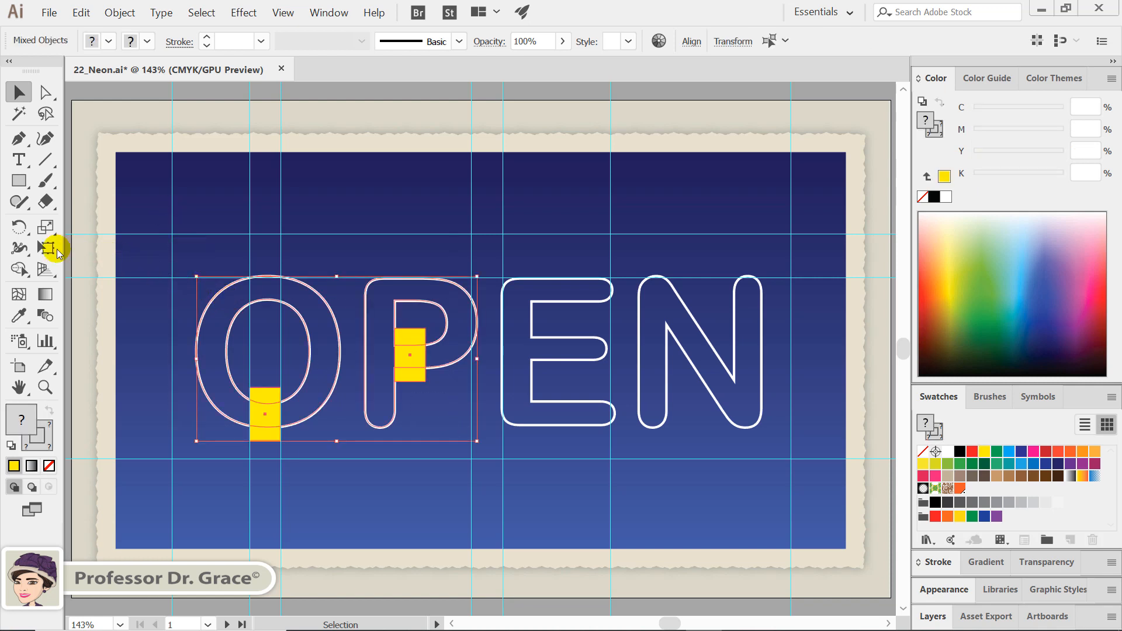
click(19, 270)
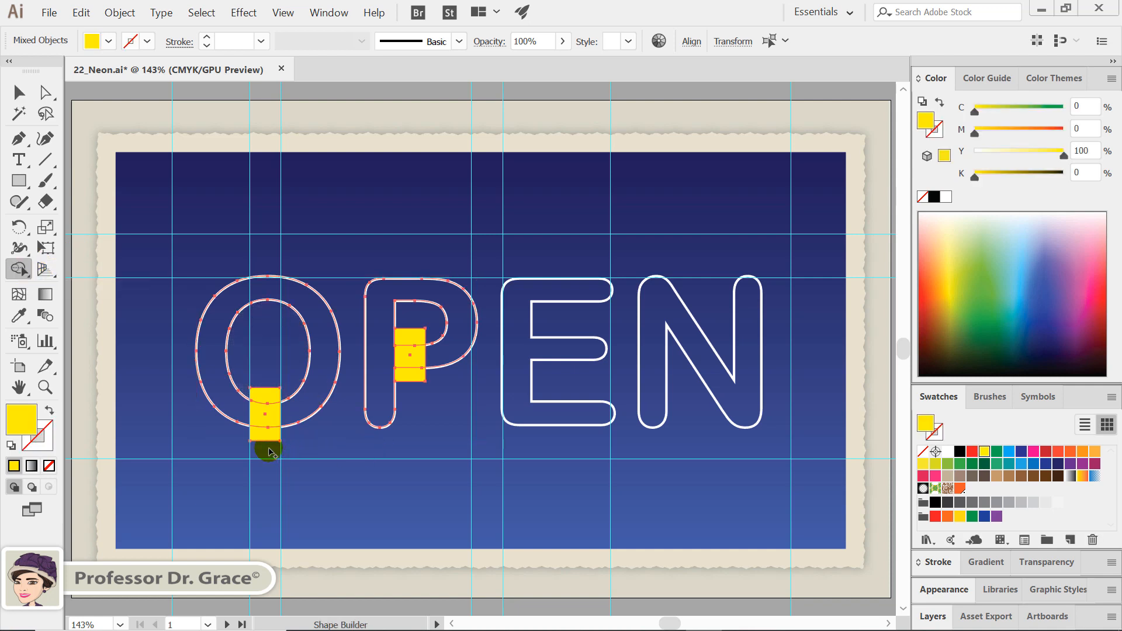
key(alt)
alt+click(274, 400)
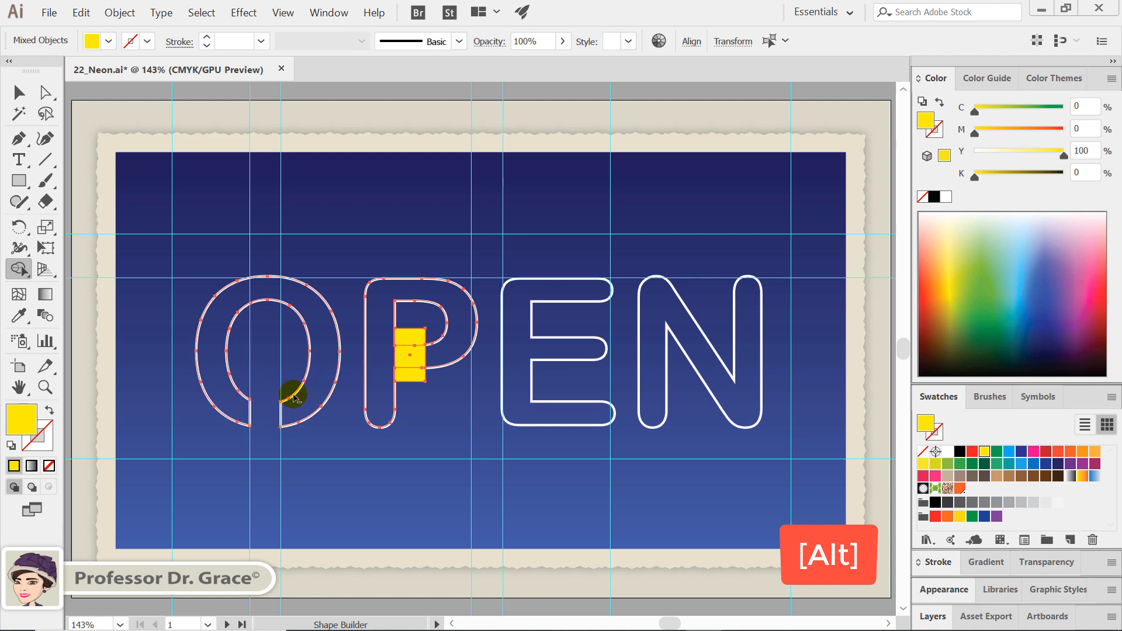
Cut the rectangle's area out of the P's bowl joint with the Shape Builder
drag(410, 323, 419, 400)
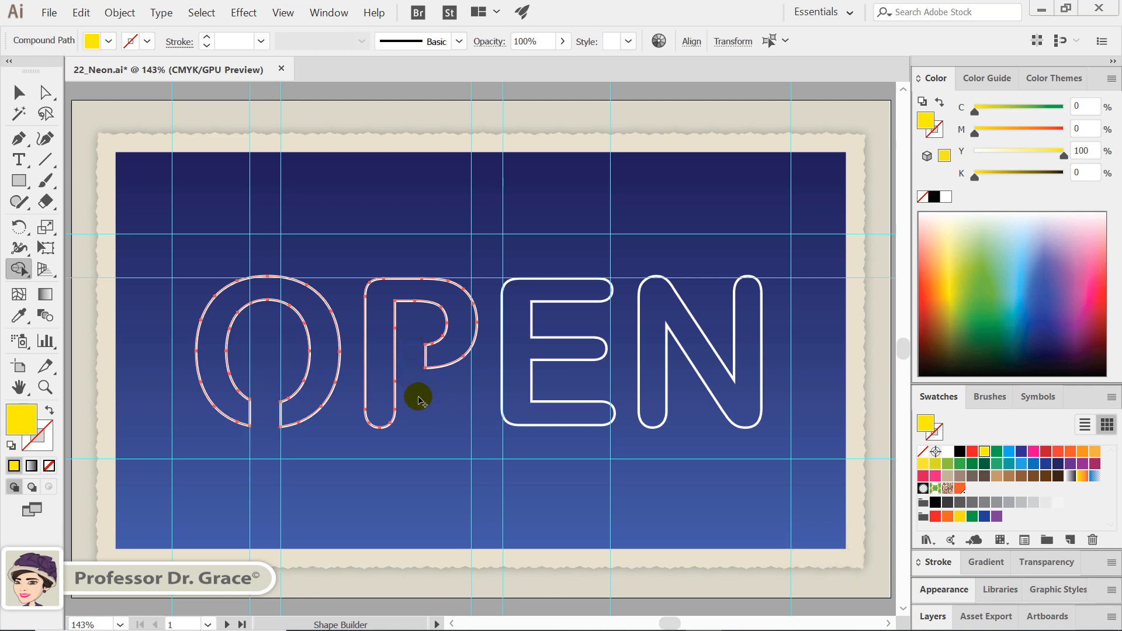
In Outline view, draw a small circle across the cut end on the left side of the O's lower gap
key(ctrl+plus)
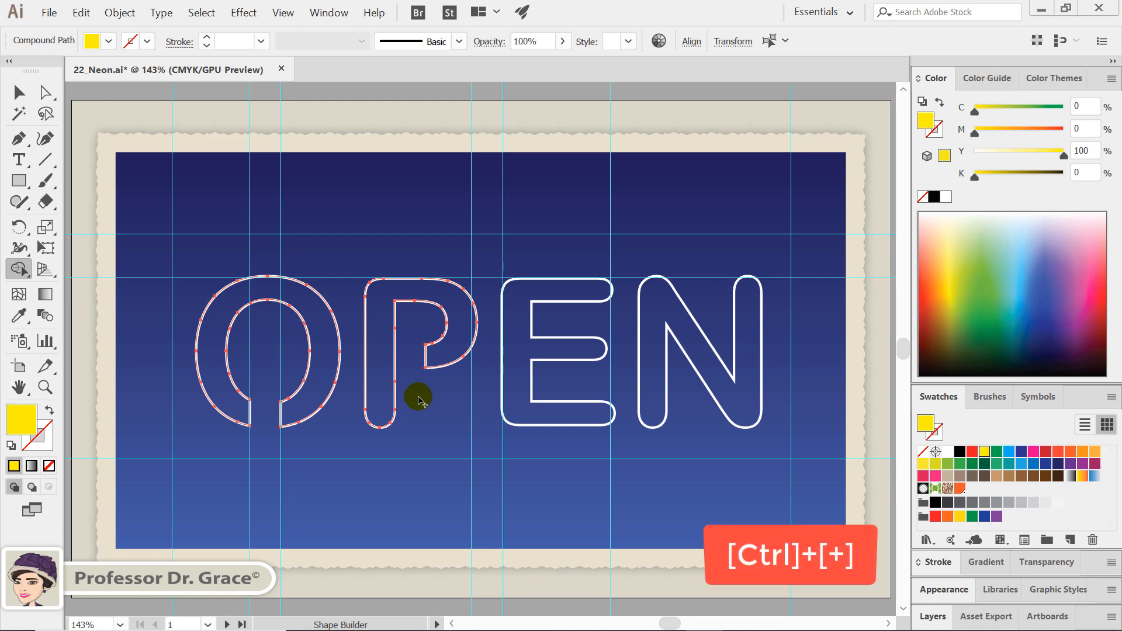
key(ctrl+plus)
key(ctrl+plus)
key(ctrl+plus)
key(ctrl+plus)
key(ctrl+plus)
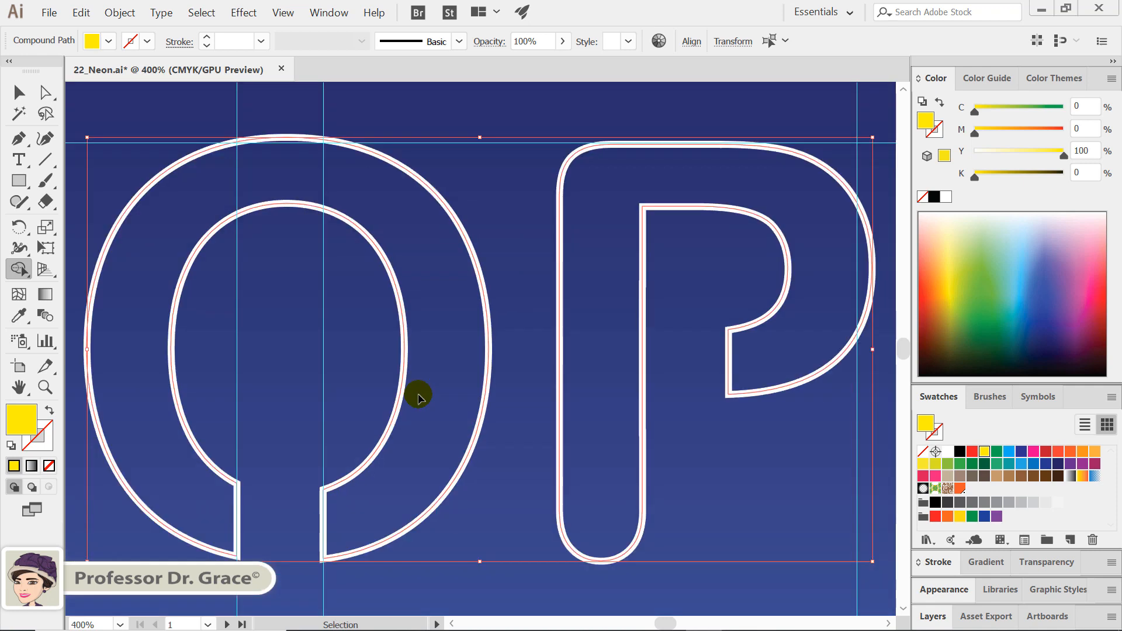
mouse_move(410, 389)
mouse_down()
mouse_move(581, 300)
mouse_move(666, 221)
mouse_up()
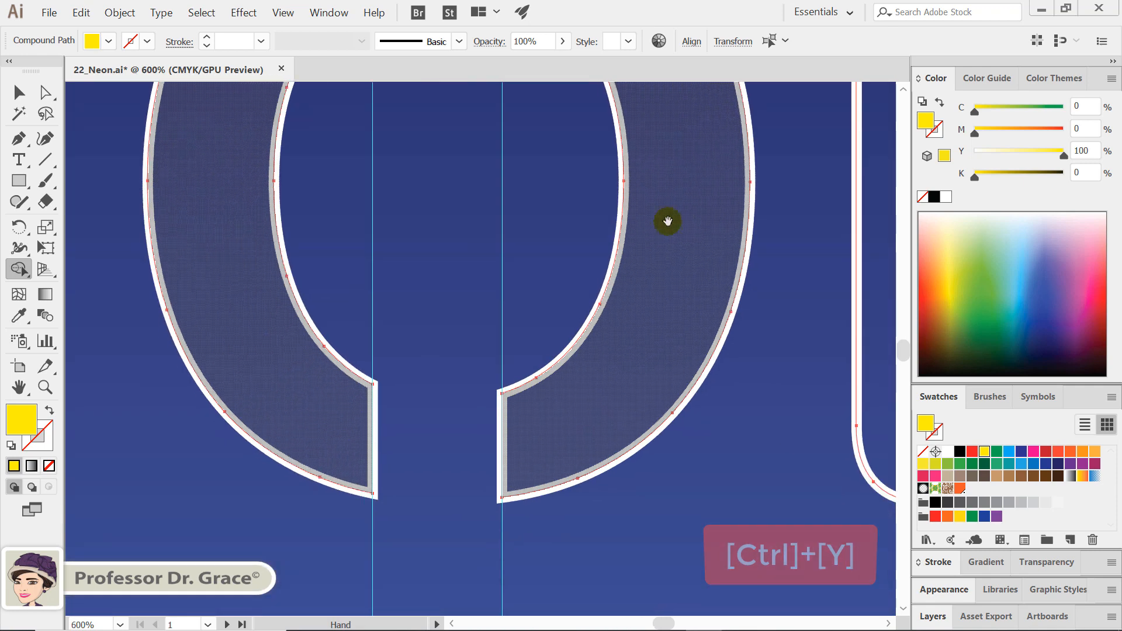
key(ctrl+y)
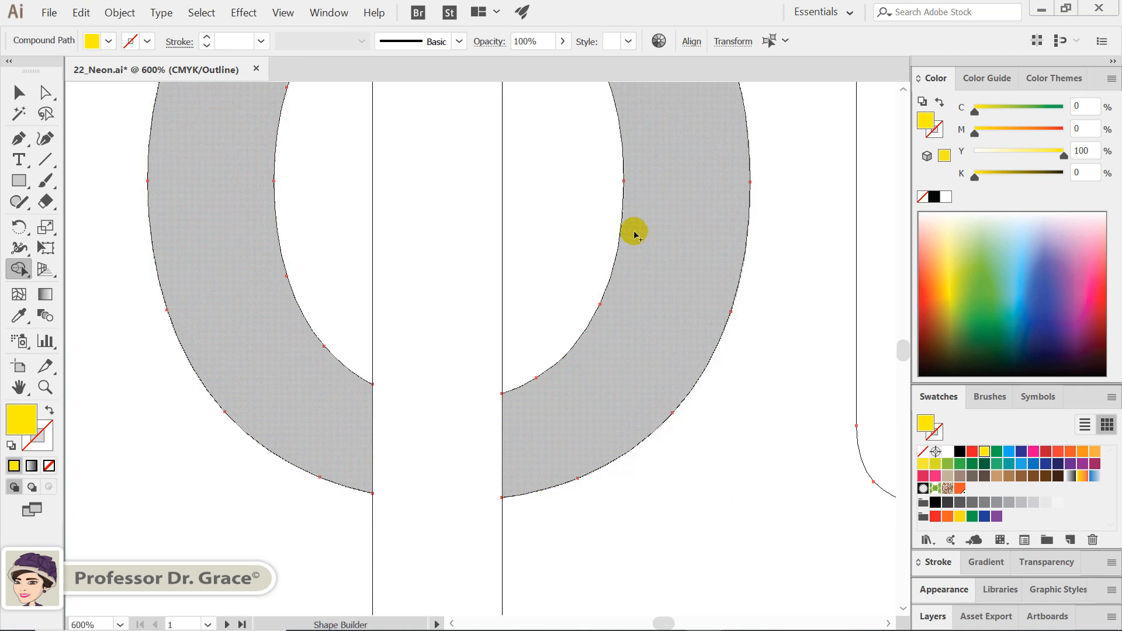
click(15, 182)
drag(15, 182, 70, 223)
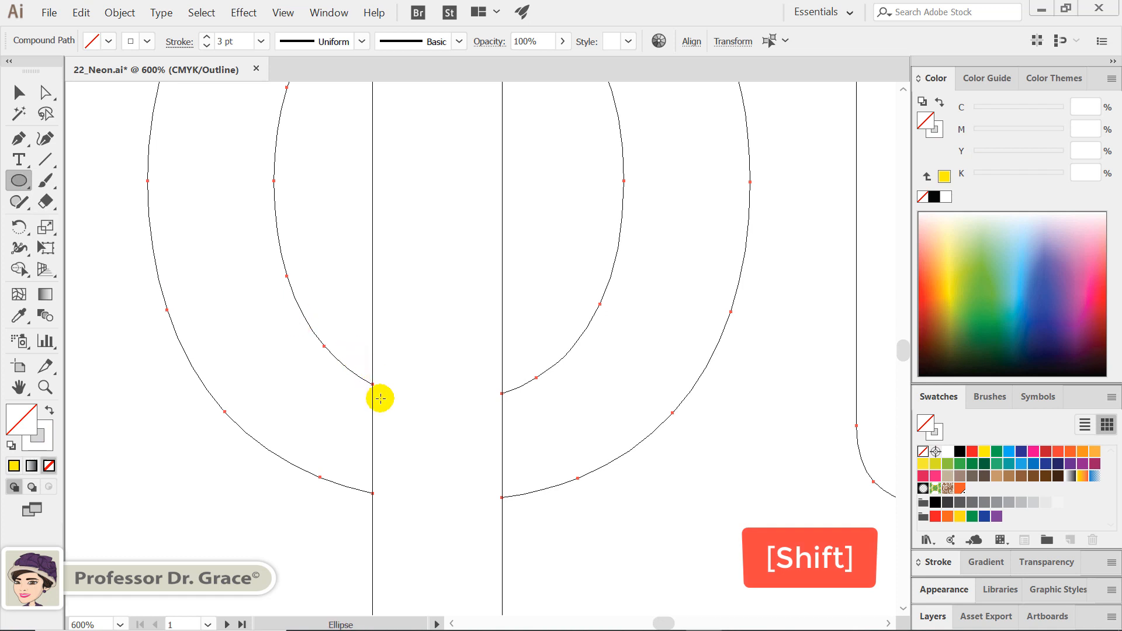
drag(328, 388, 432, 477)
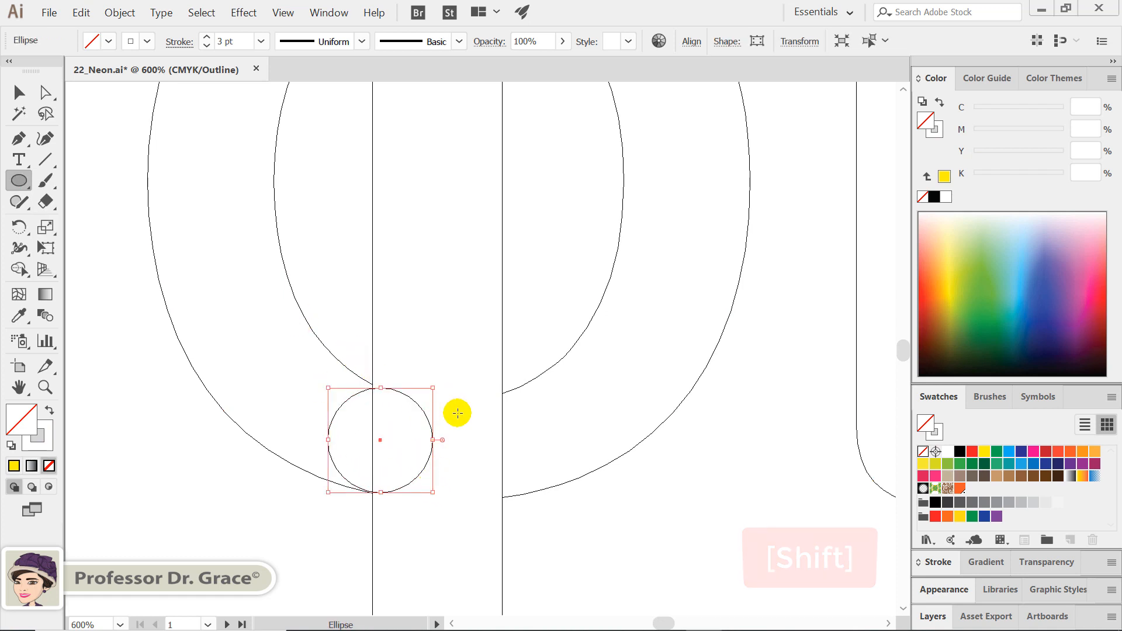
Resize and reposition the circle so it is centred on the cut edge and spans the O's inner and outer outlines
key(v)
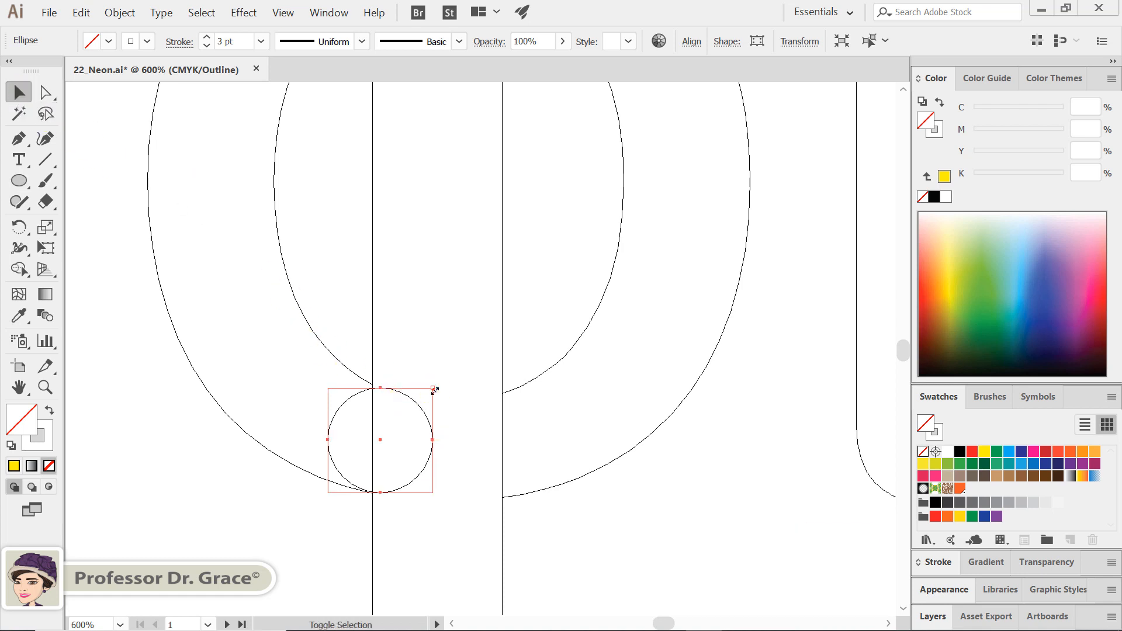
drag(433, 388, 431, 389)
drag(416, 479, 413, 471)
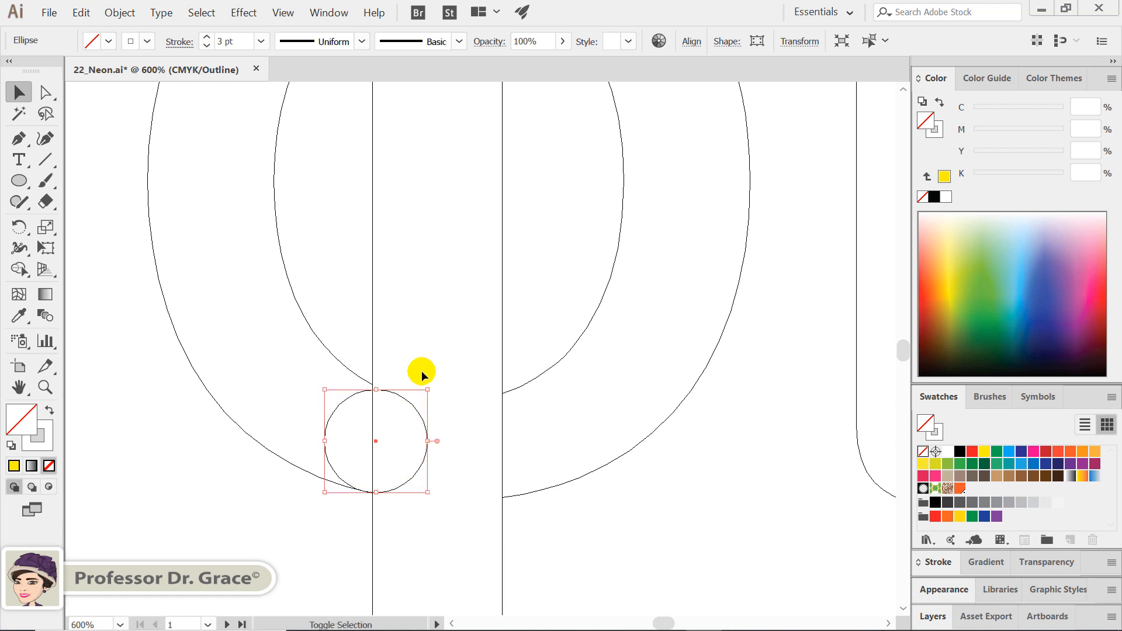
drag(428, 389, 442, 386)
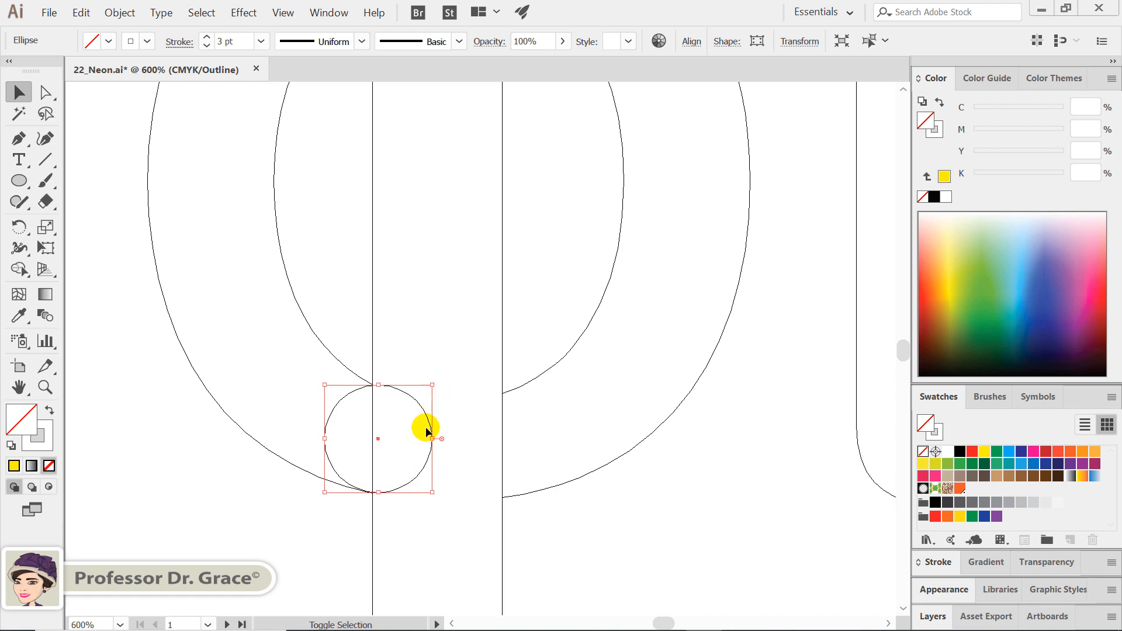
drag(429, 455, 426, 456)
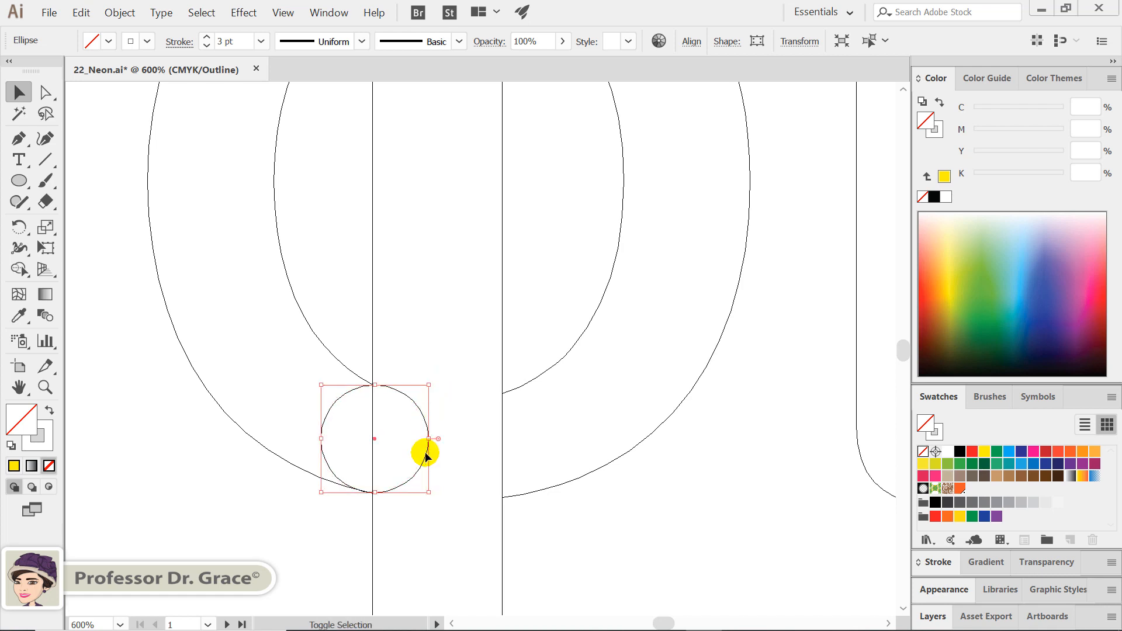
click(451, 489)
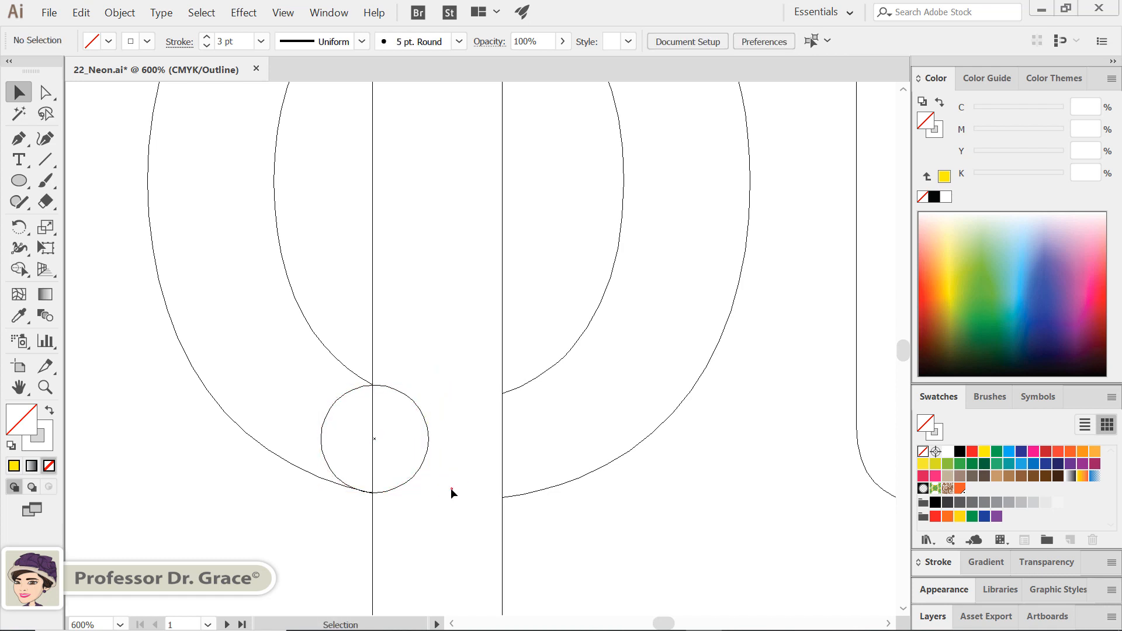
drag(433, 480, 398, 450)
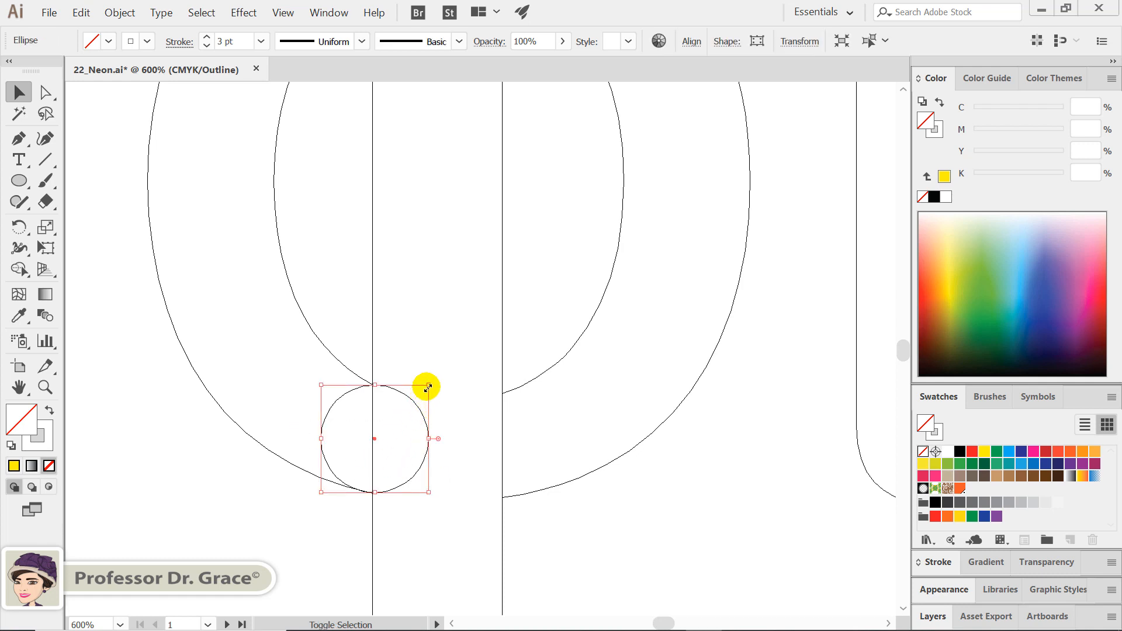
drag(428, 386, 427, 385)
click(438, 411)
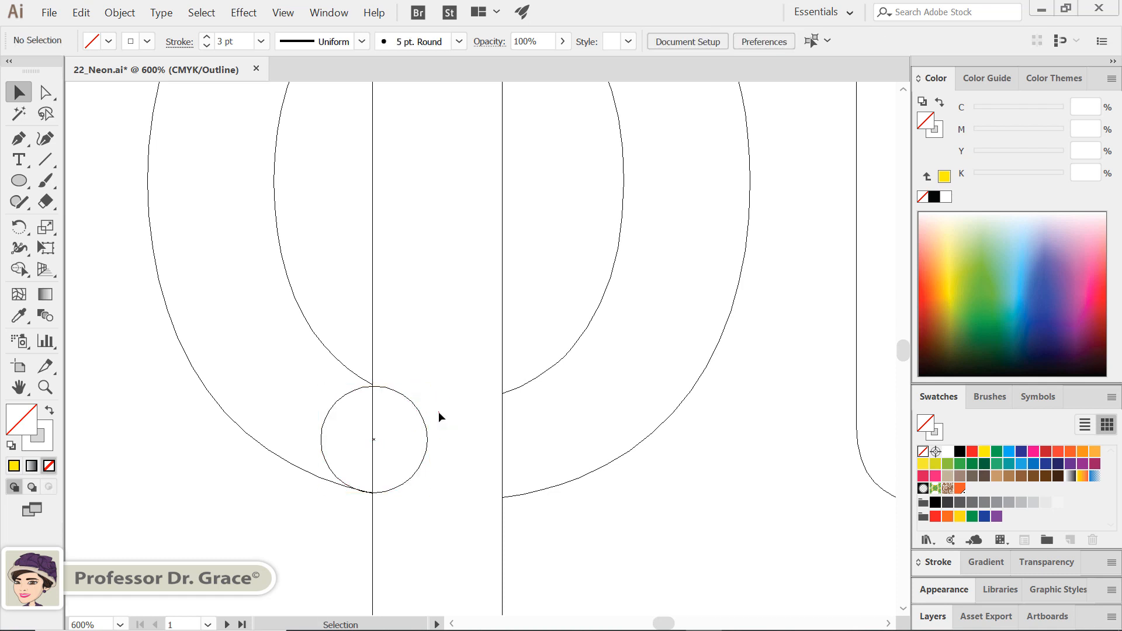
Select the circle and the O, and merge them with the Shape Builder into a rounded end
drag(436, 465, 314, 384)
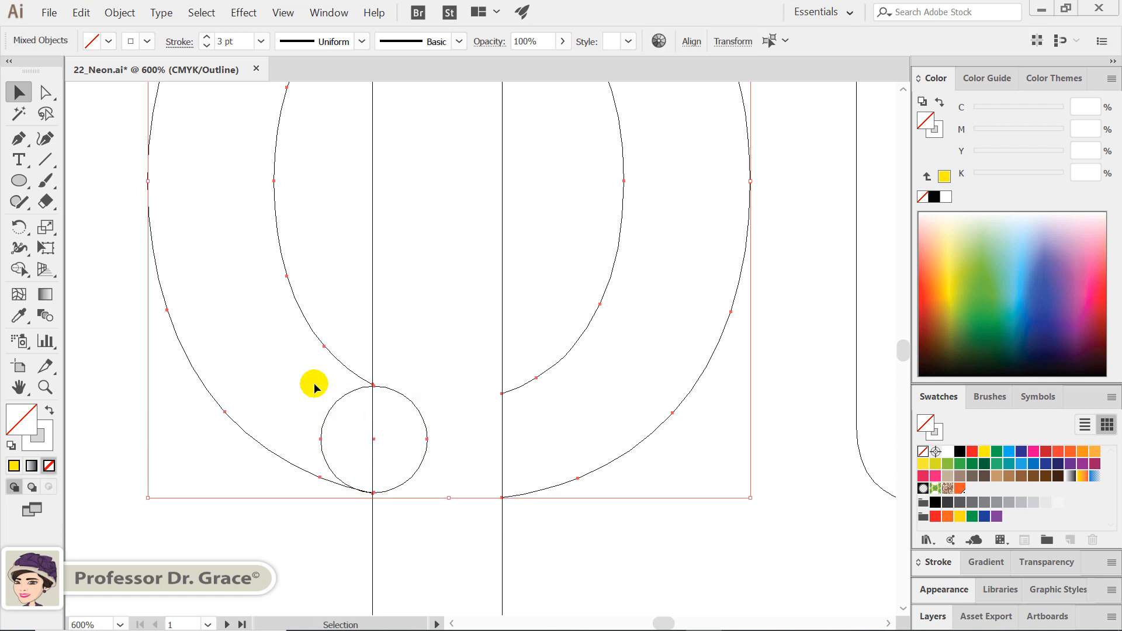
click(19, 269)
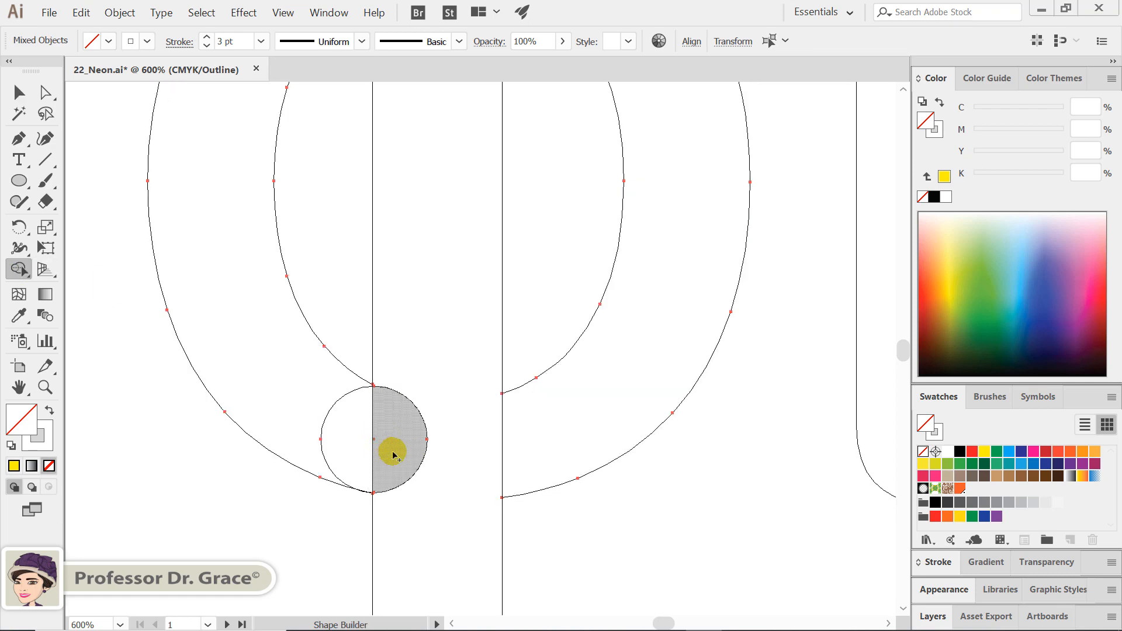
drag(386, 447, 298, 378)
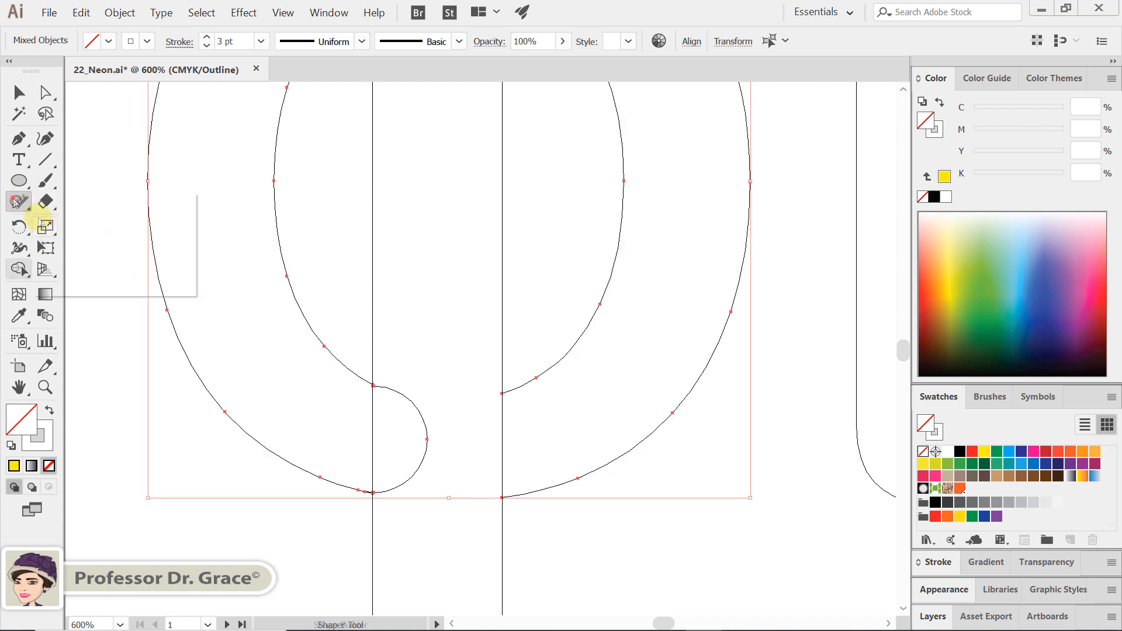
Smooth the O's outline with the Smooth tool where the rounded end joins the inner and outer curves
drag(28, 211, 60, 246)
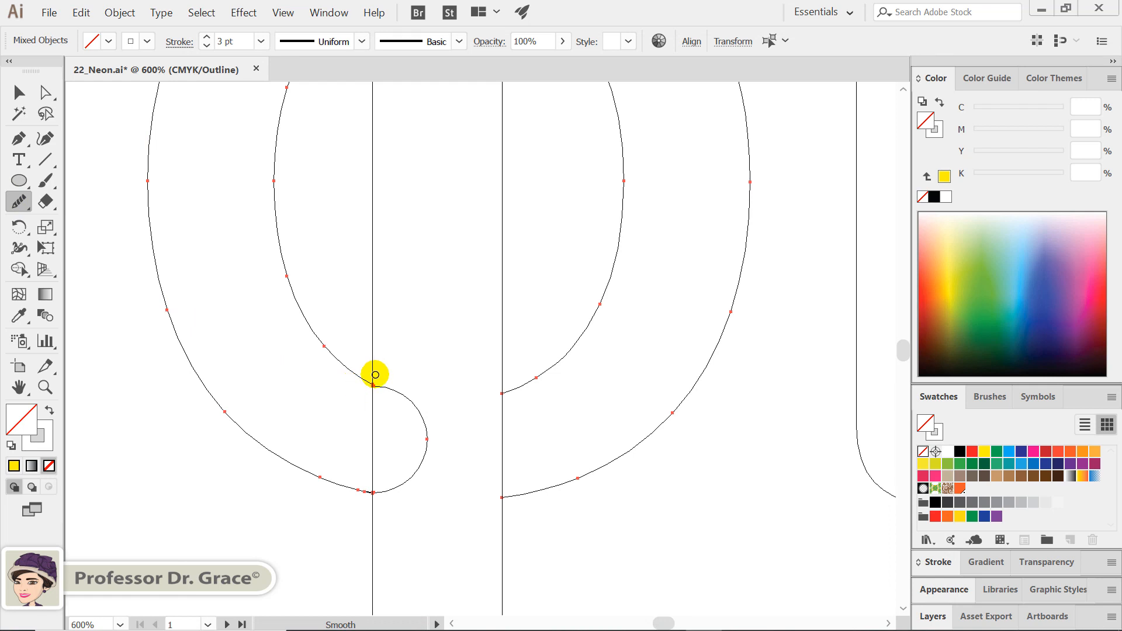
mouse_move(372, 387)
mouse_down()
mouse_move(368, 413)
mouse_move(381, 389)
mouse_up()
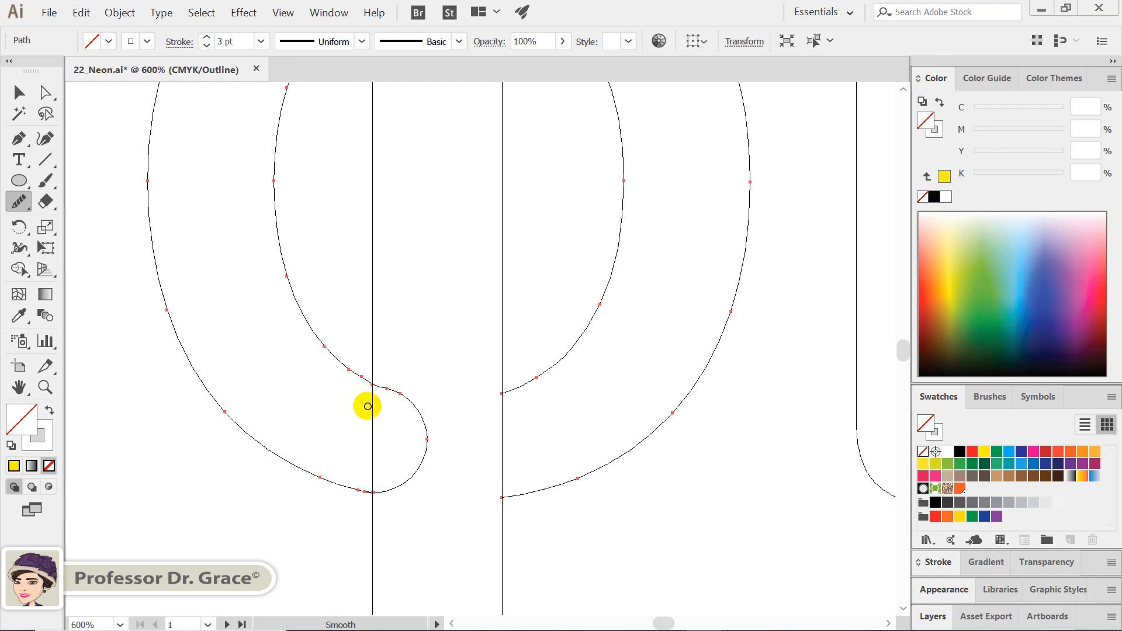
click(366, 491)
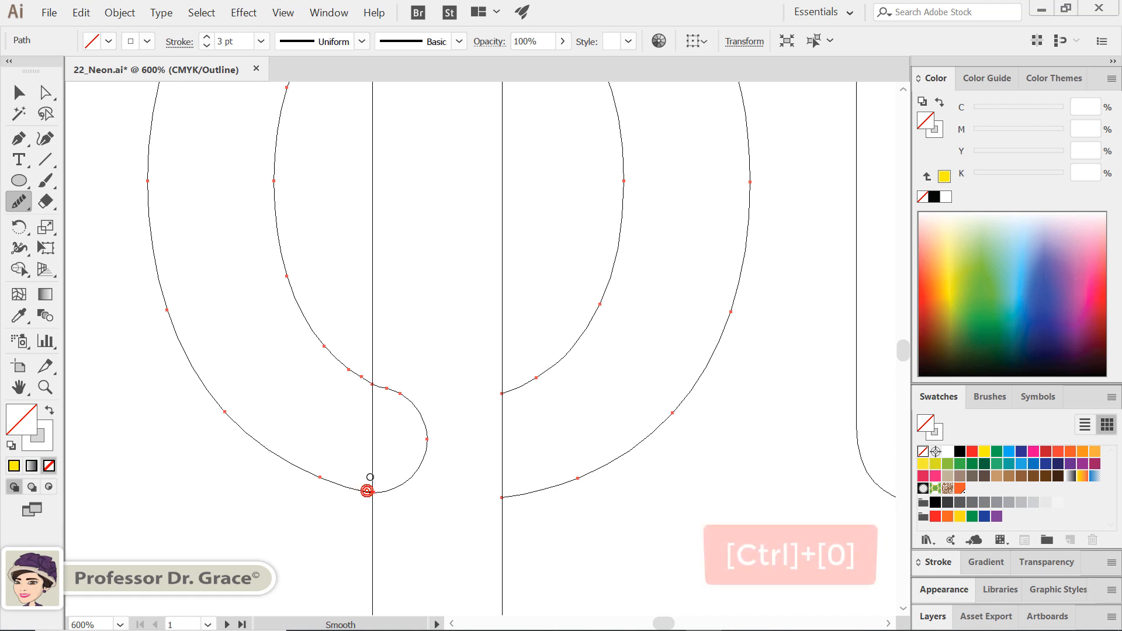
drag(377, 403, 370, 400)
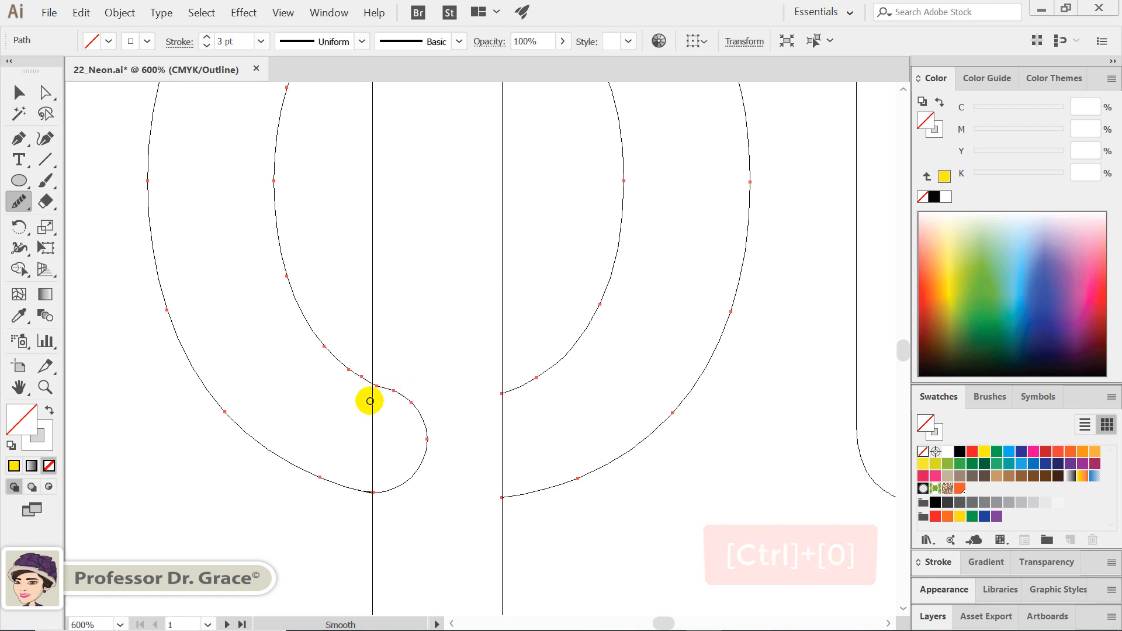
Add an anchor point on the straight edge at the right side of the O's gap and delete it to open the path
key(ctrl)
key(ctrl+0)
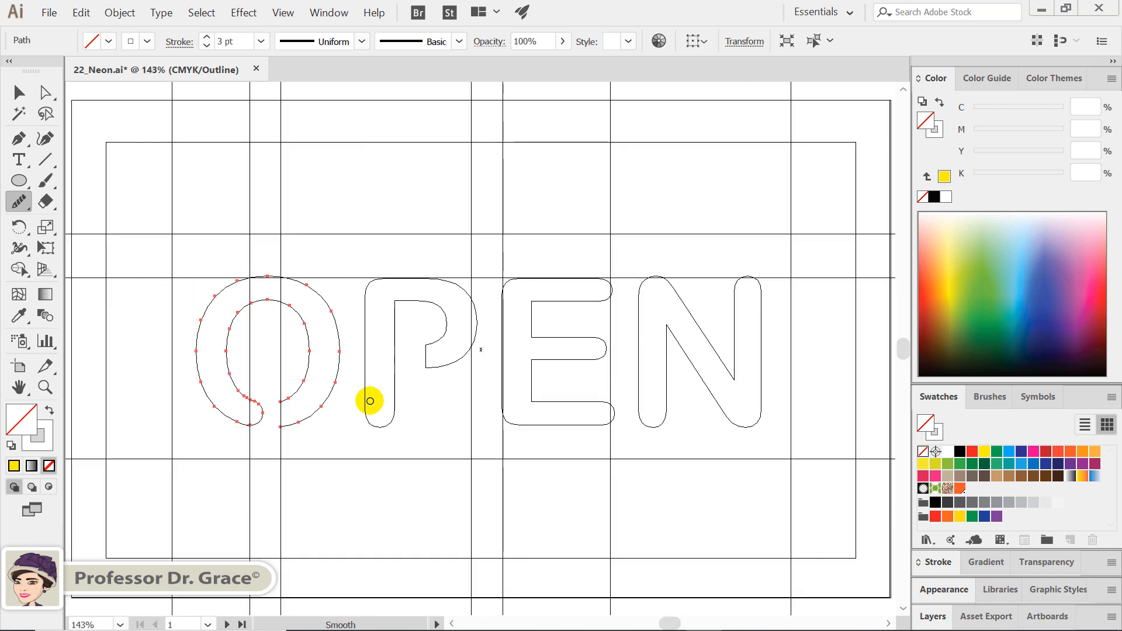
drag(18, 139, 49, 165)
key(ctrl)
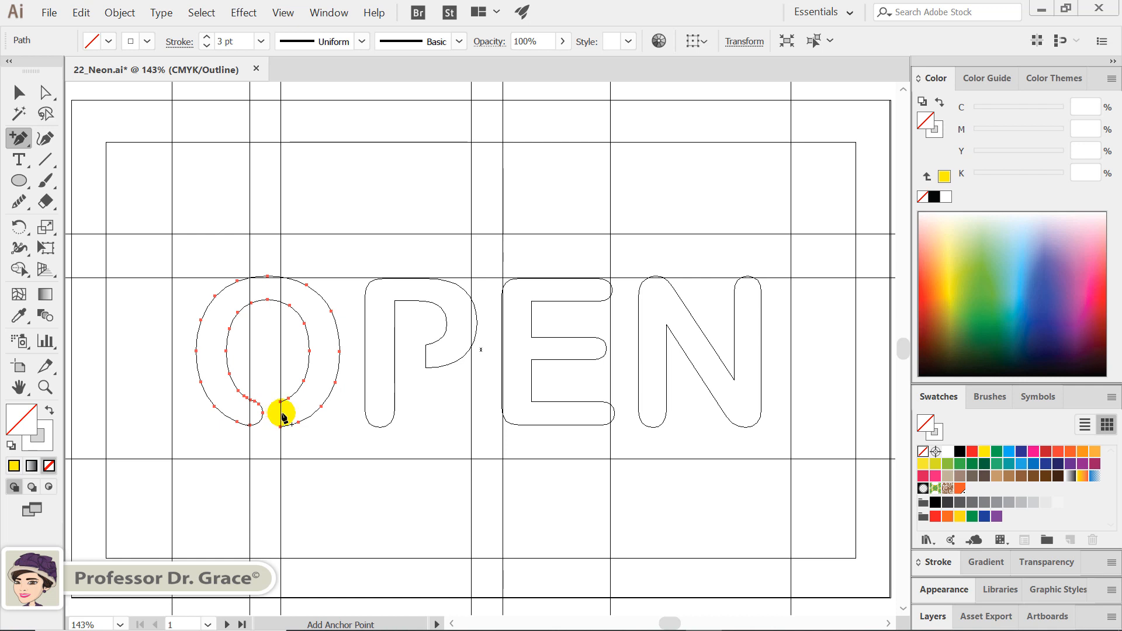
click(281, 414)
key(Delete)
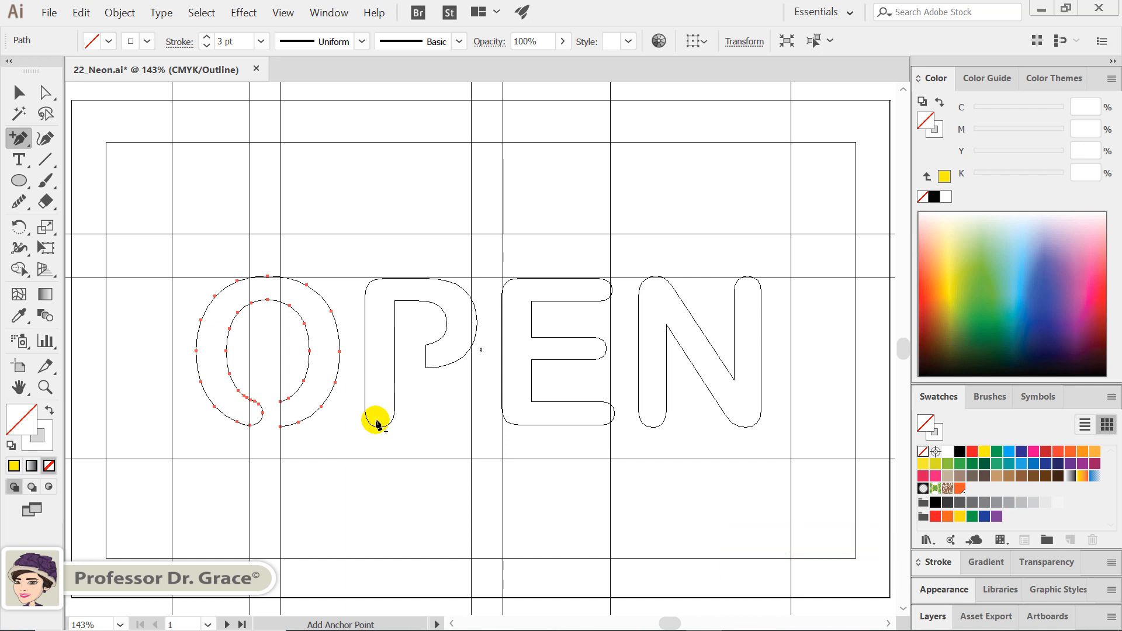
Add an anchor point on the short straight edge ending the P's bowl and delete it to open the path
key(ctrl)
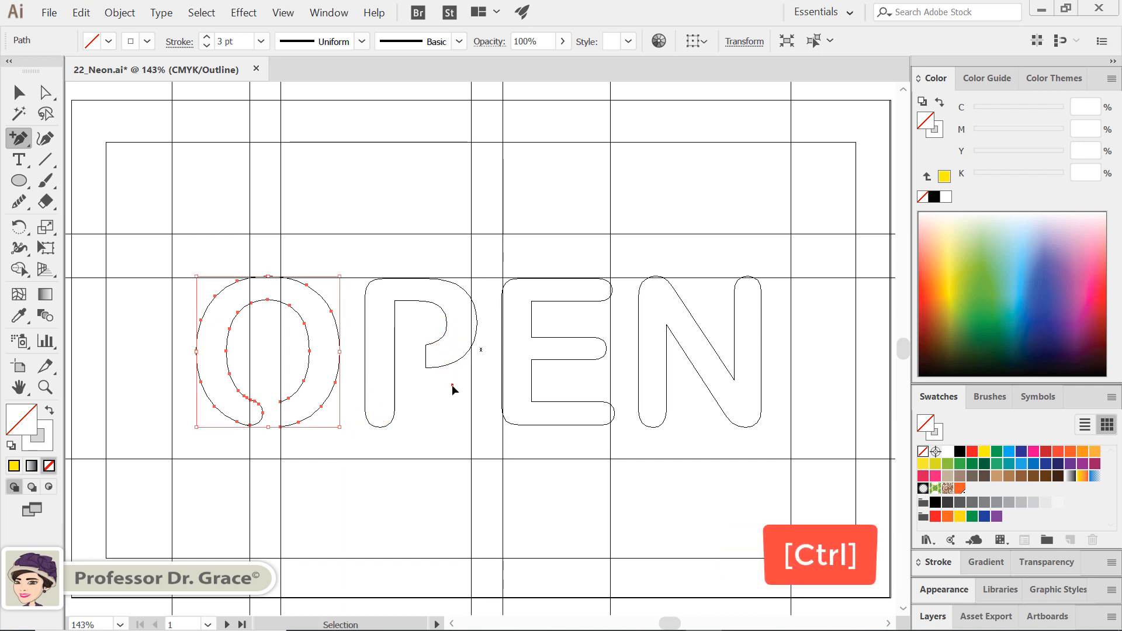
ctrl+click(413, 325)
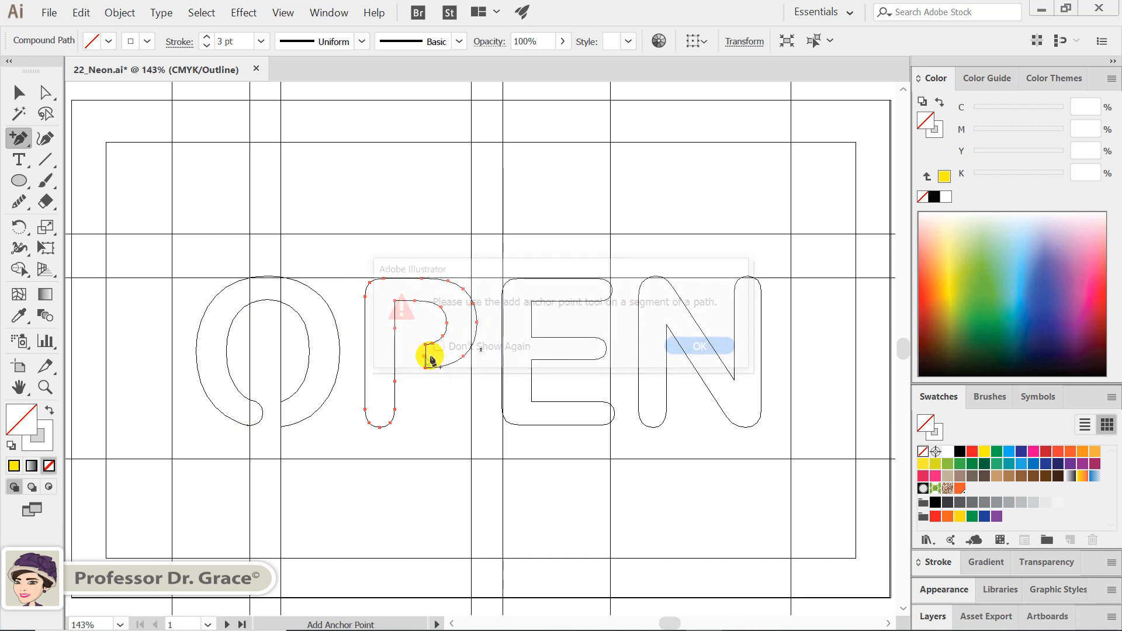
key(Delete)
click(425, 355)
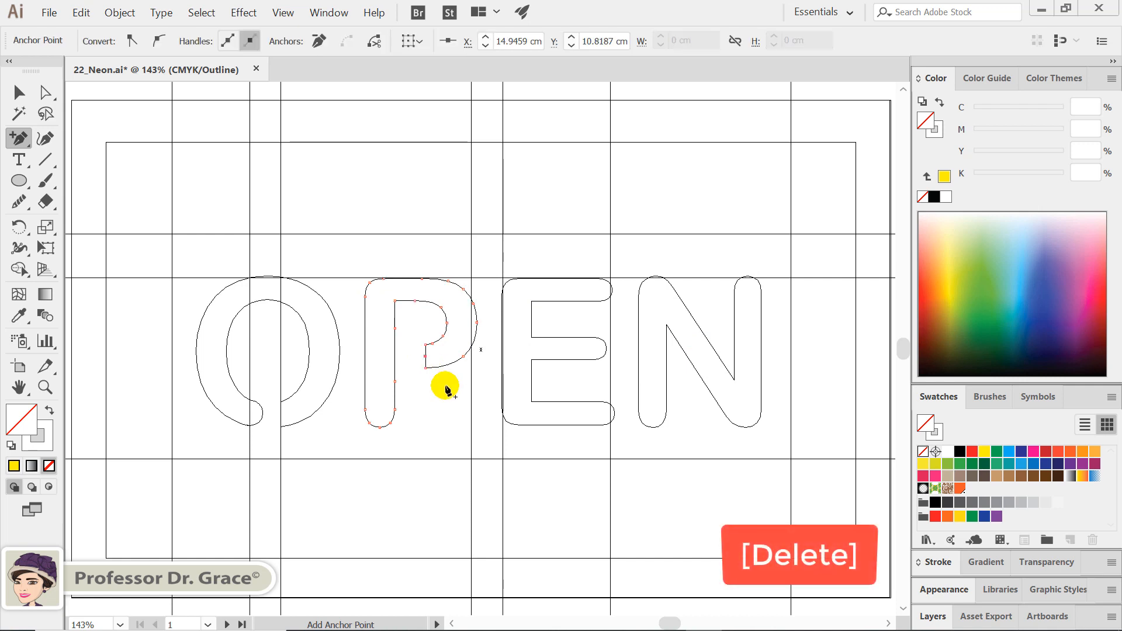
key(Delete)
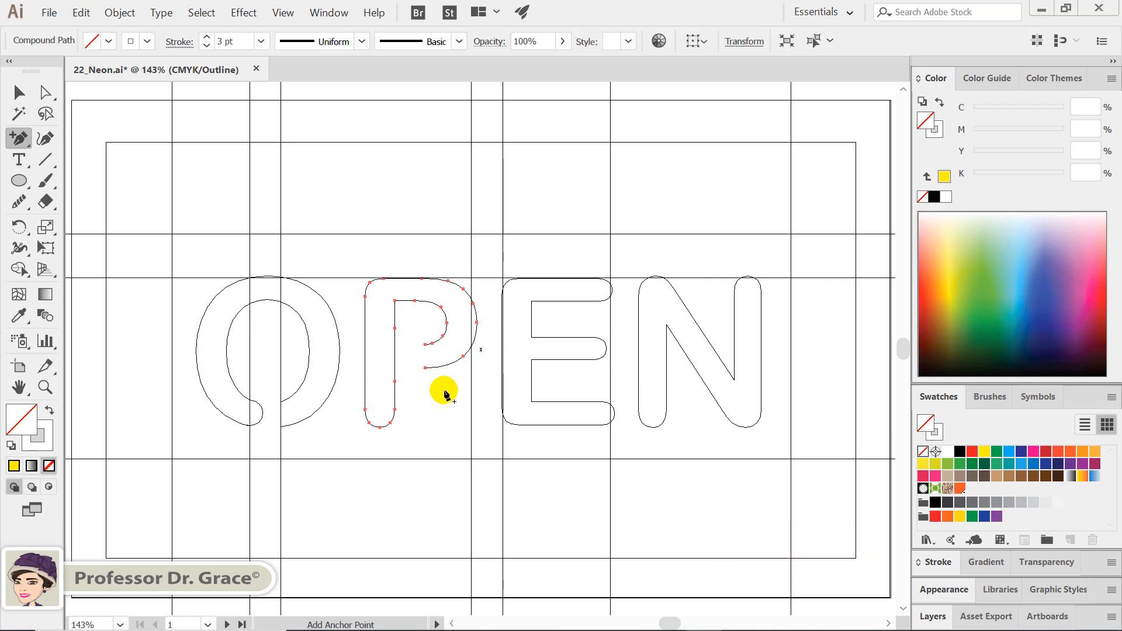
Delete the rounded end of the E's top arm and extend its two open endpoints right to the vertical guide
key(a)
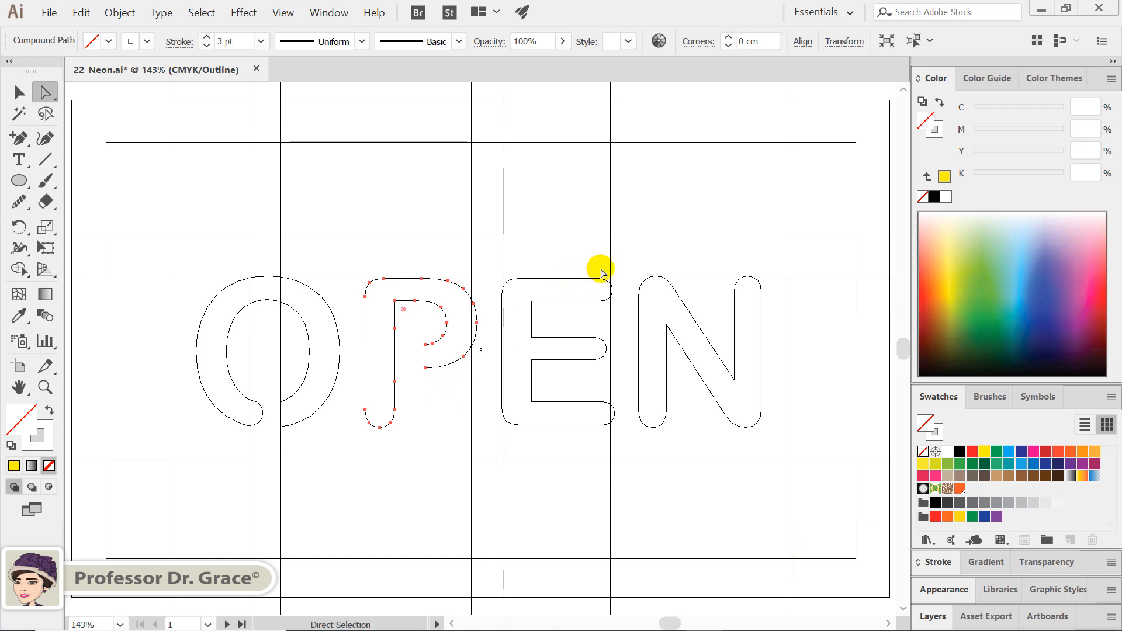
drag(602, 272, 626, 363)
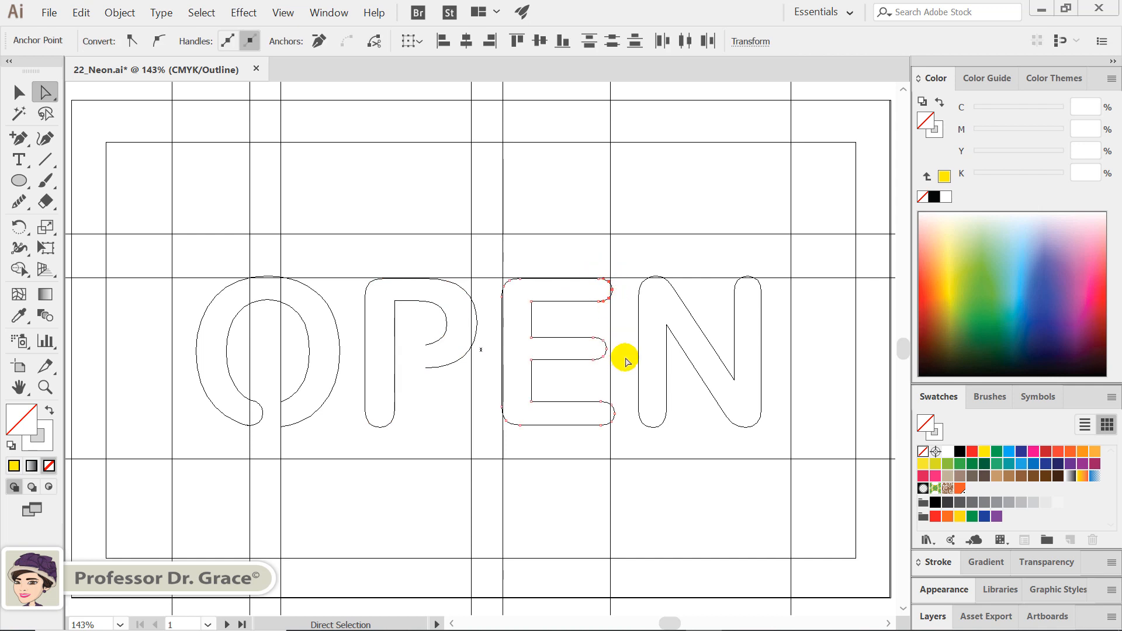
key(Delete)
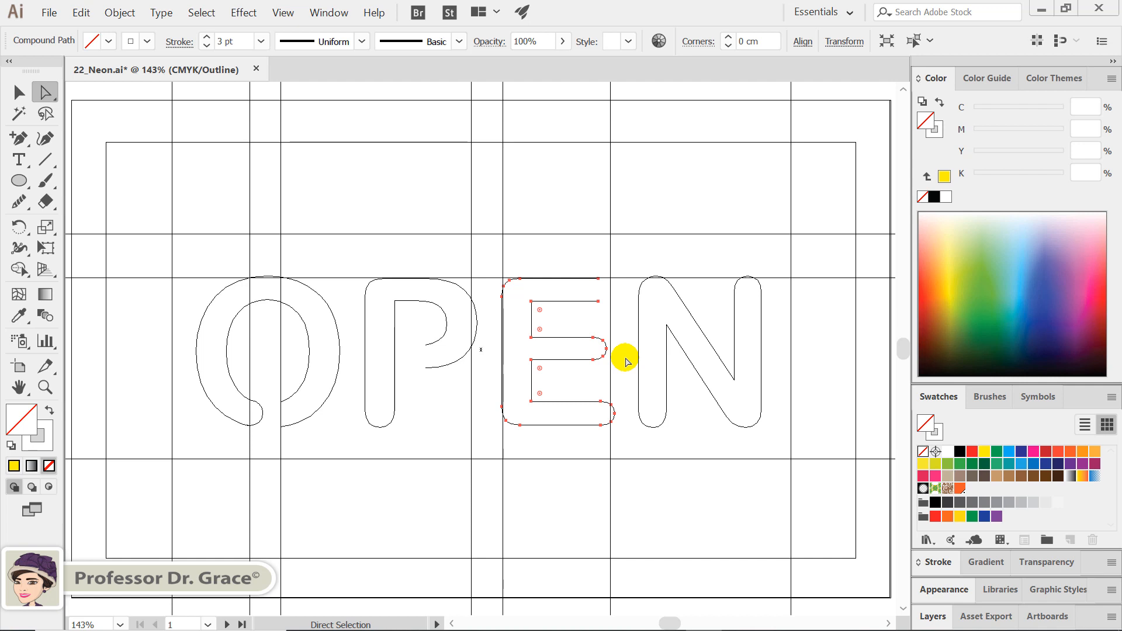
drag(610, 310, 587, 264)
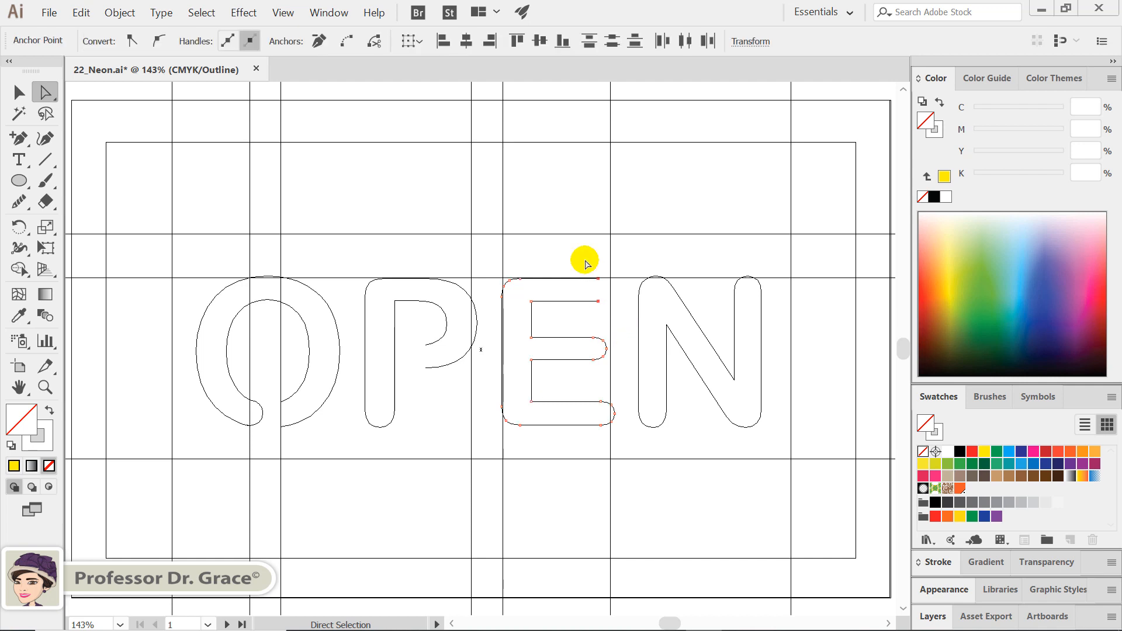
key(Right)
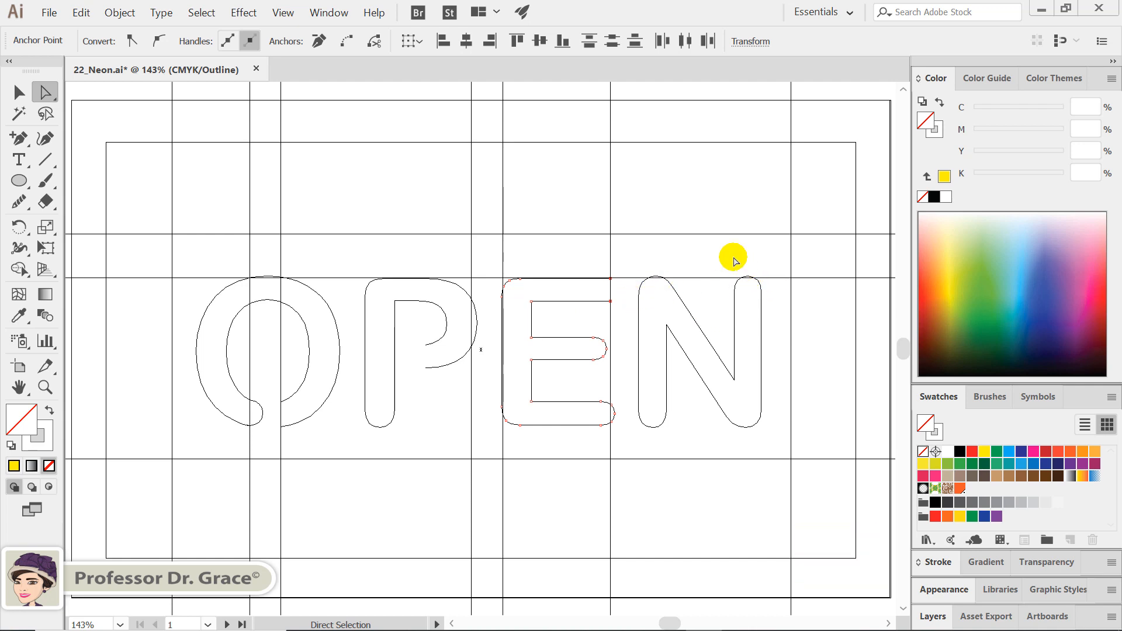
Delete the rounded top of the N's right stem and raise its two open endpoints to the horizontal guide
drag(734, 258, 776, 305)
key(Delete)
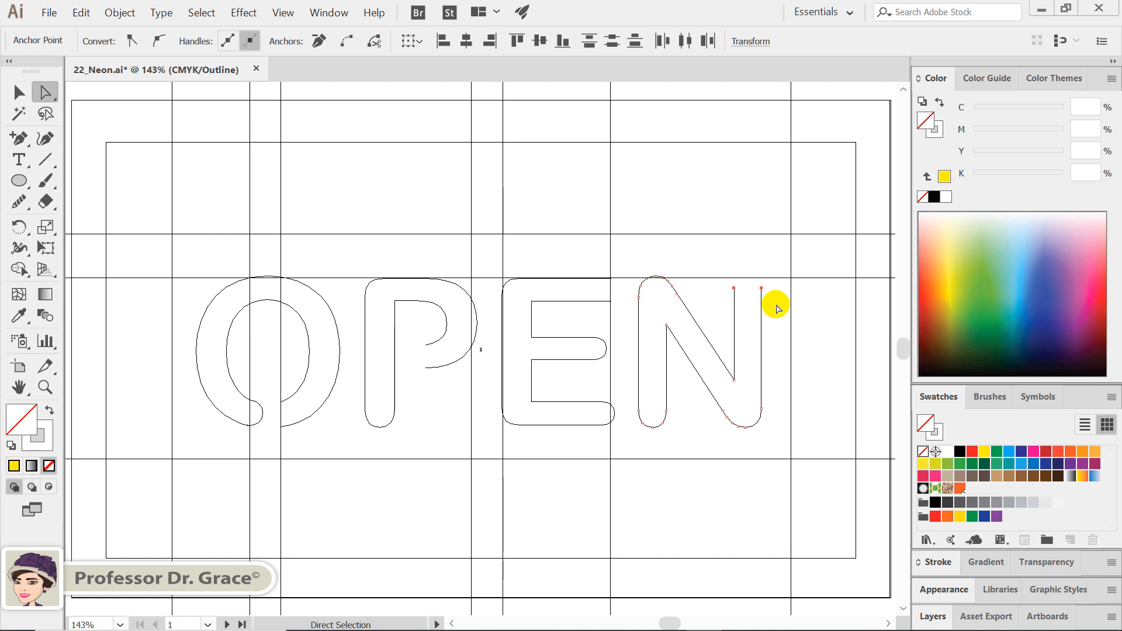
key(Up)
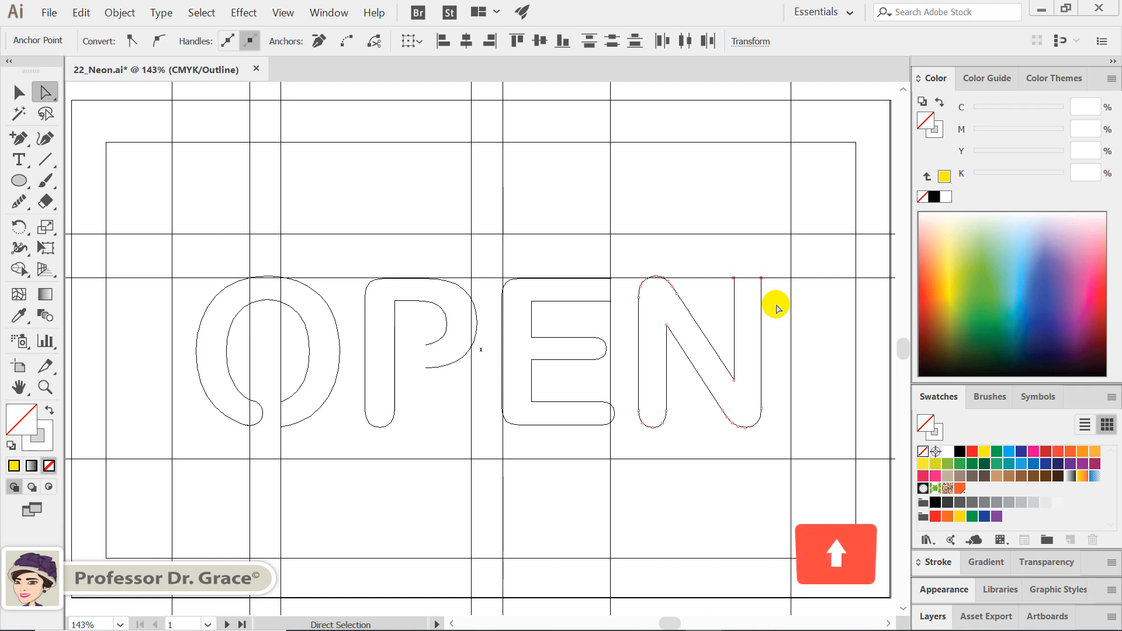
Draw a rounded rectangle frame around the OPEN letters, from the upper-left to the lower-right intersection of the outer guides
click(776, 306)
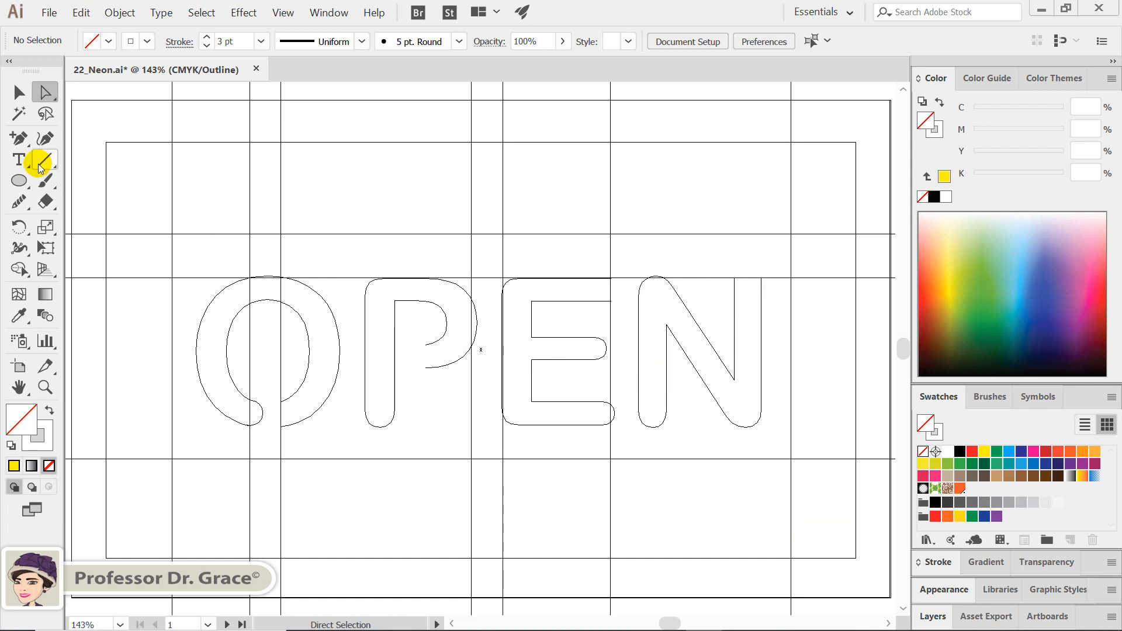
click(24, 177)
drag(23, 177, 69, 200)
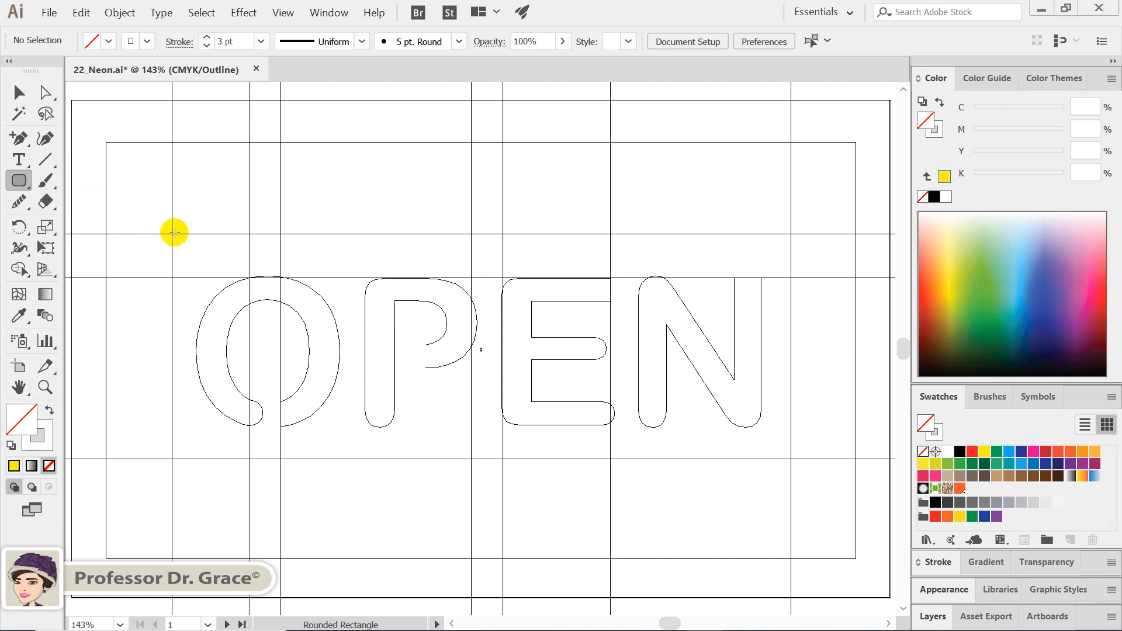
drag(172, 233, 787, 459)
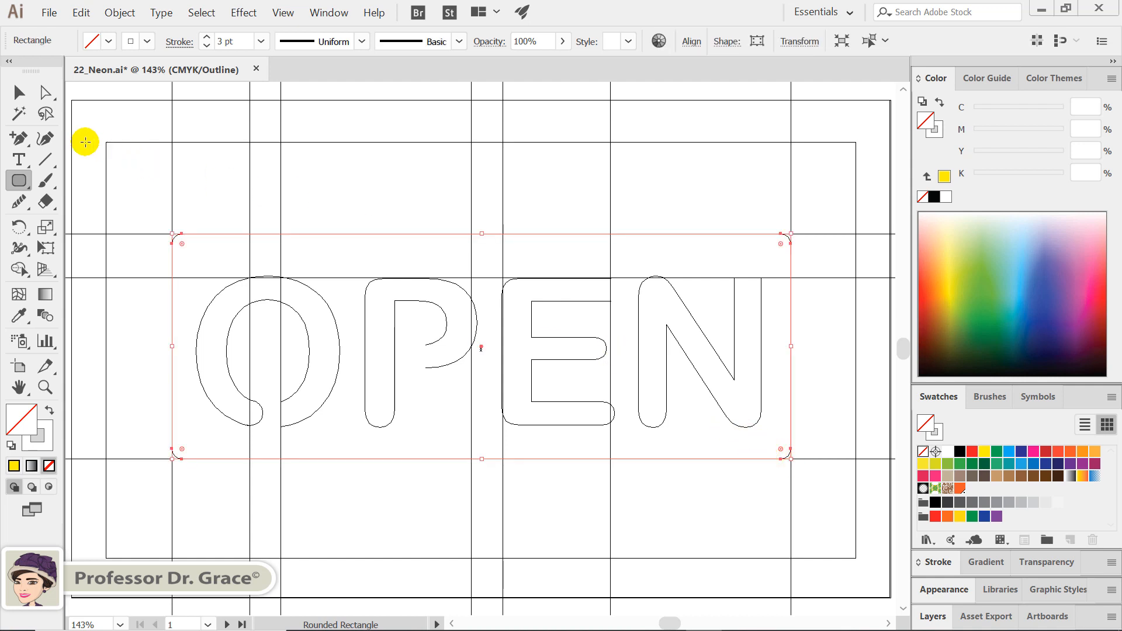
Add anchor points on the frame's top edge at the two central vertical guides and between them, delete the middle one, and return to preview view
click(19, 139)
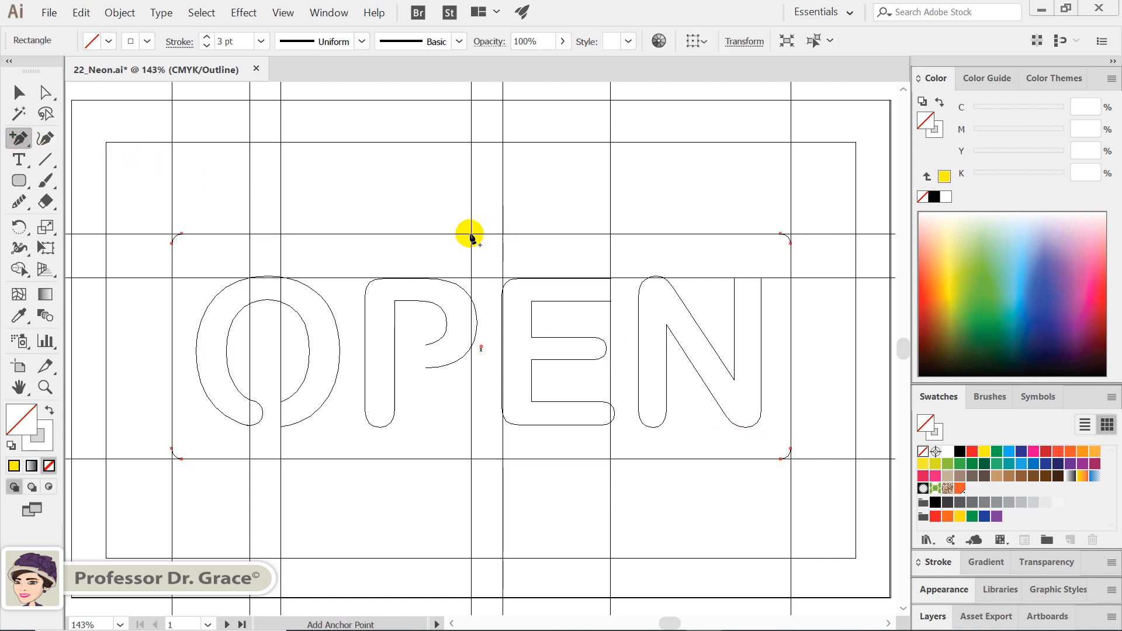
click(471, 234)
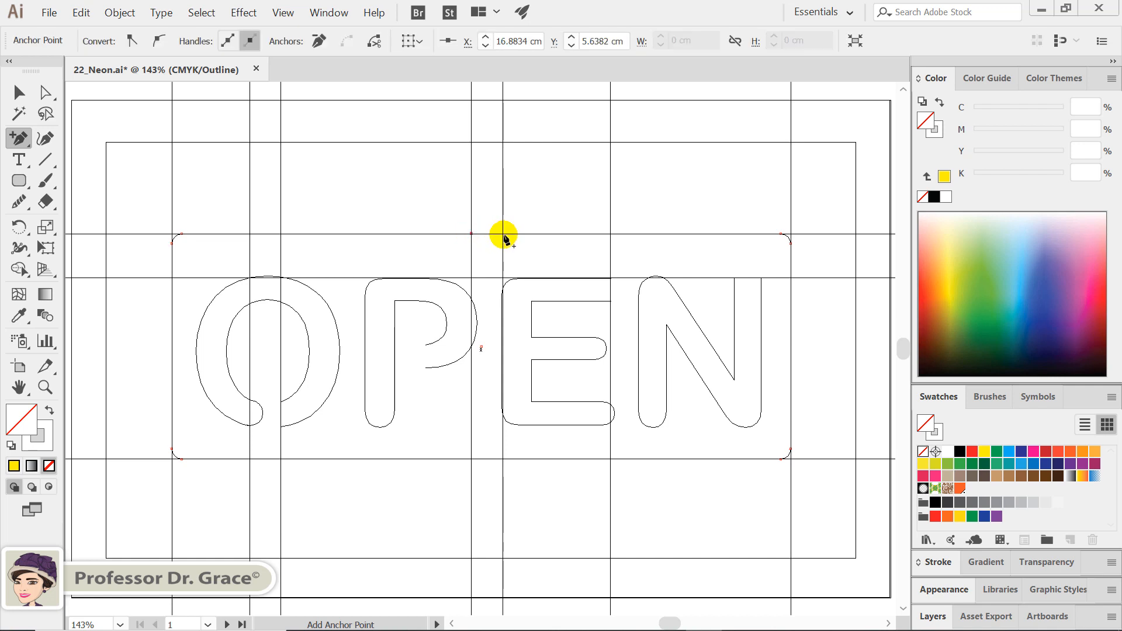
click(502, 234)
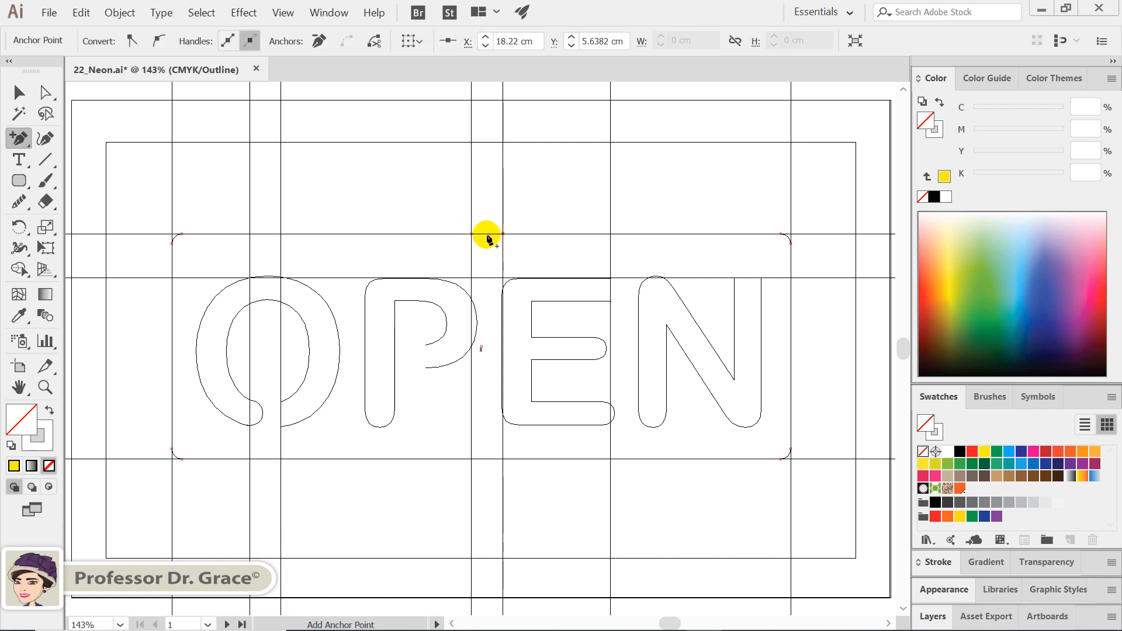
click(487, 234)
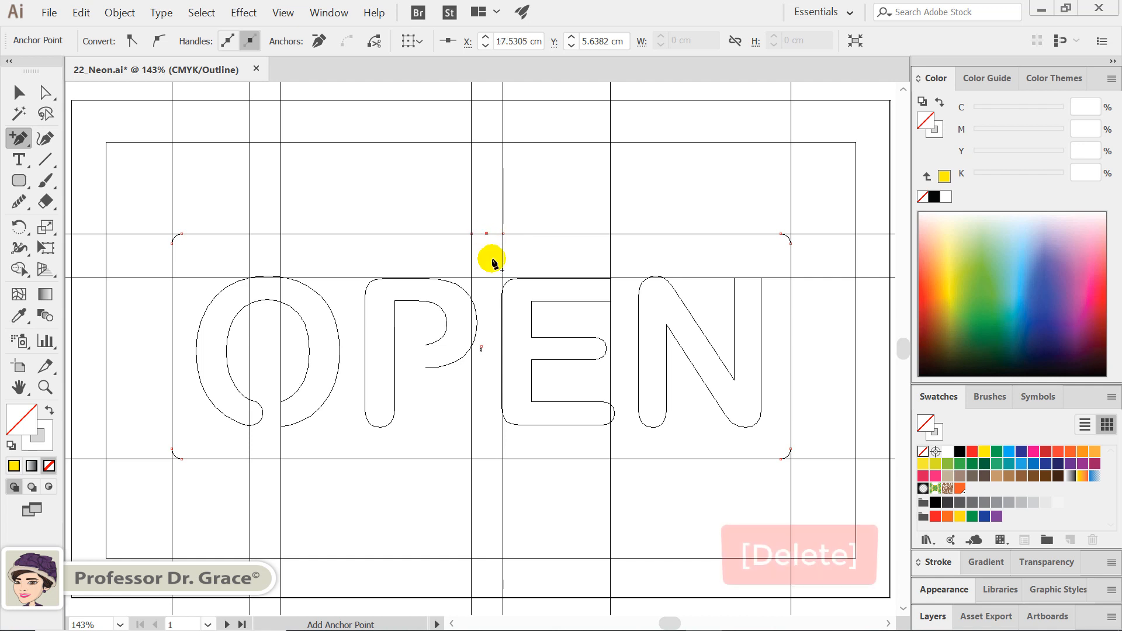
key(Delete)
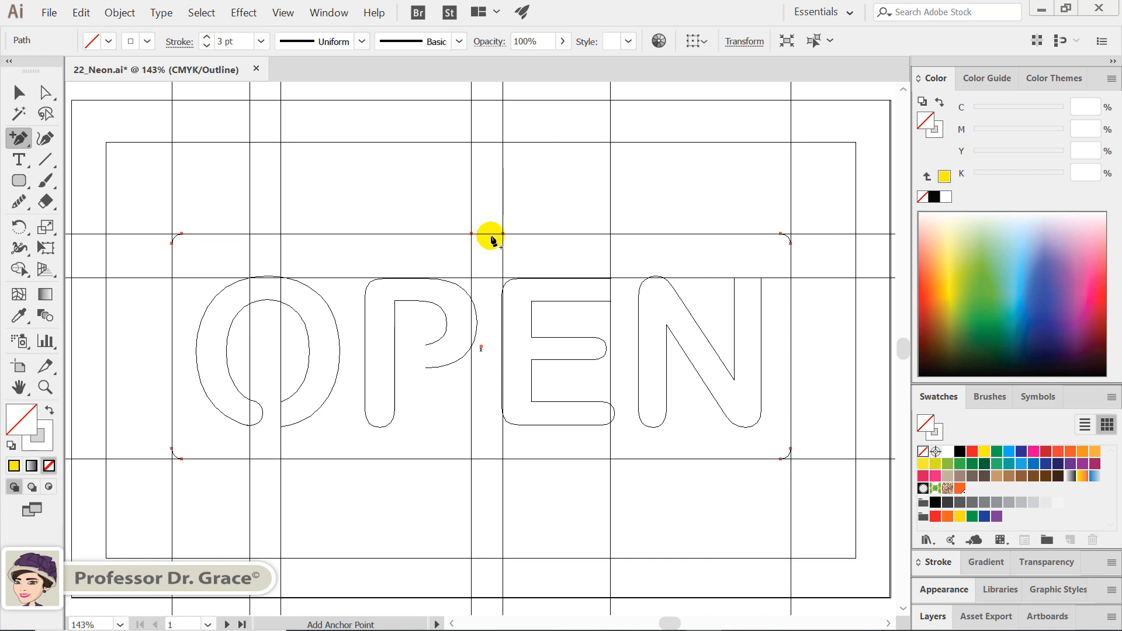
key(ctrl+y)
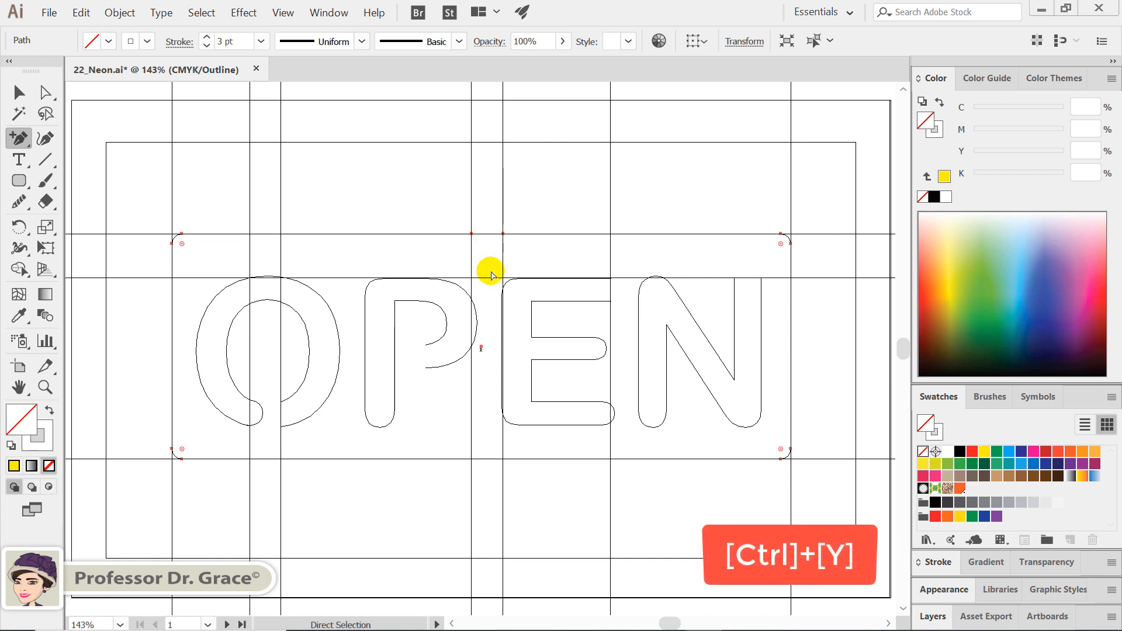
key(ctrl+y)
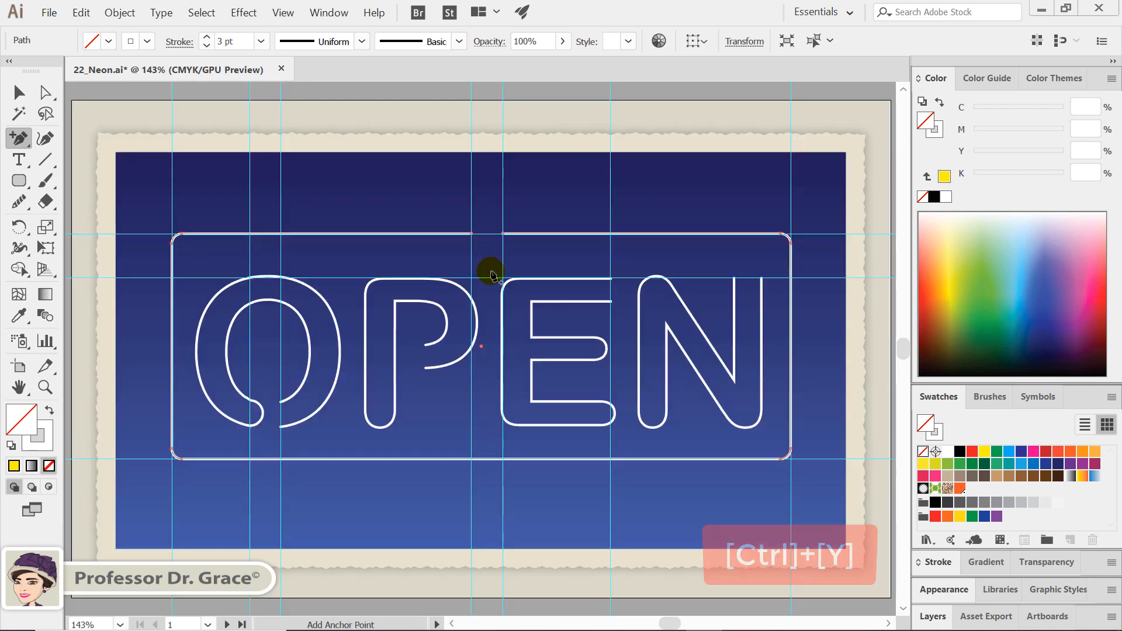
Select the frame and all four letters and duplicate their white 3 pt stroke three times
key(v)
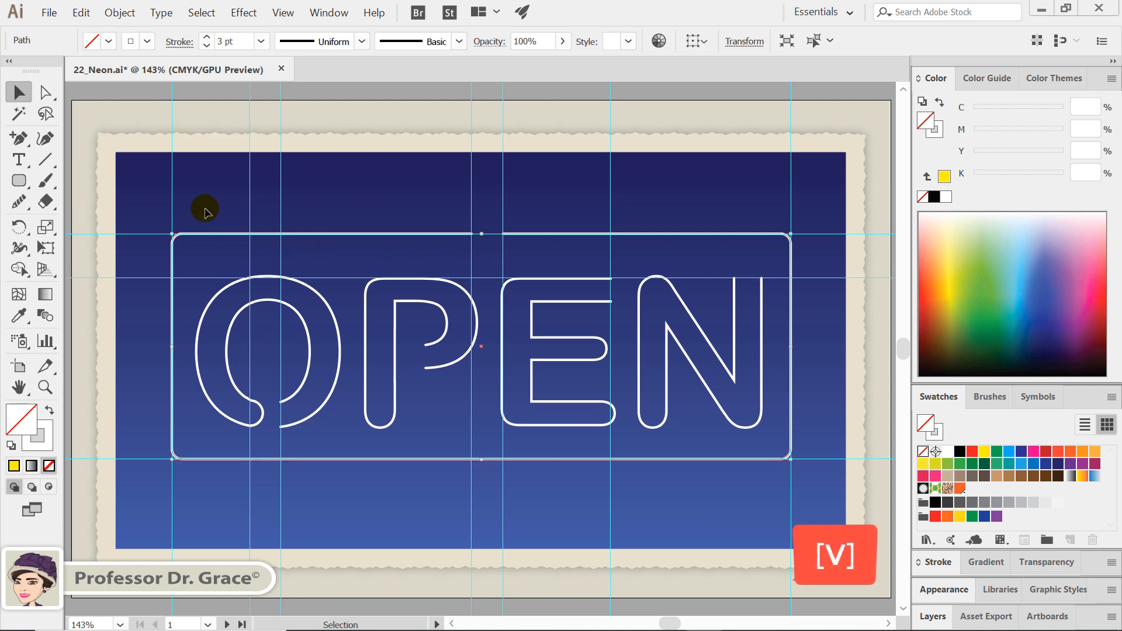
drag(204, 208, 717, 400)
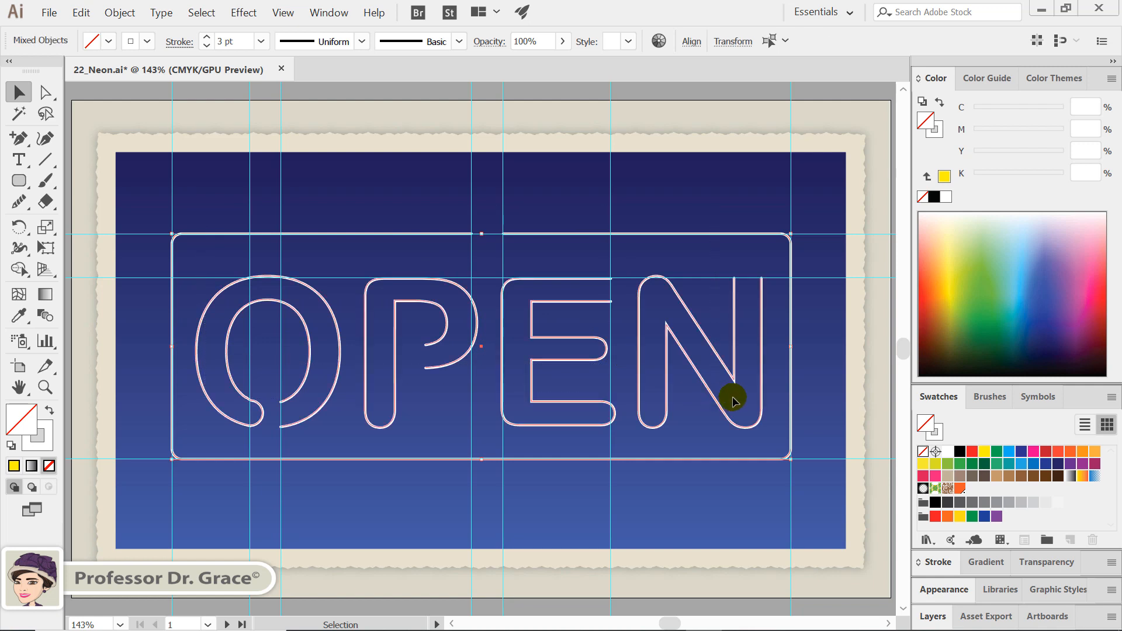
click(945, 591)
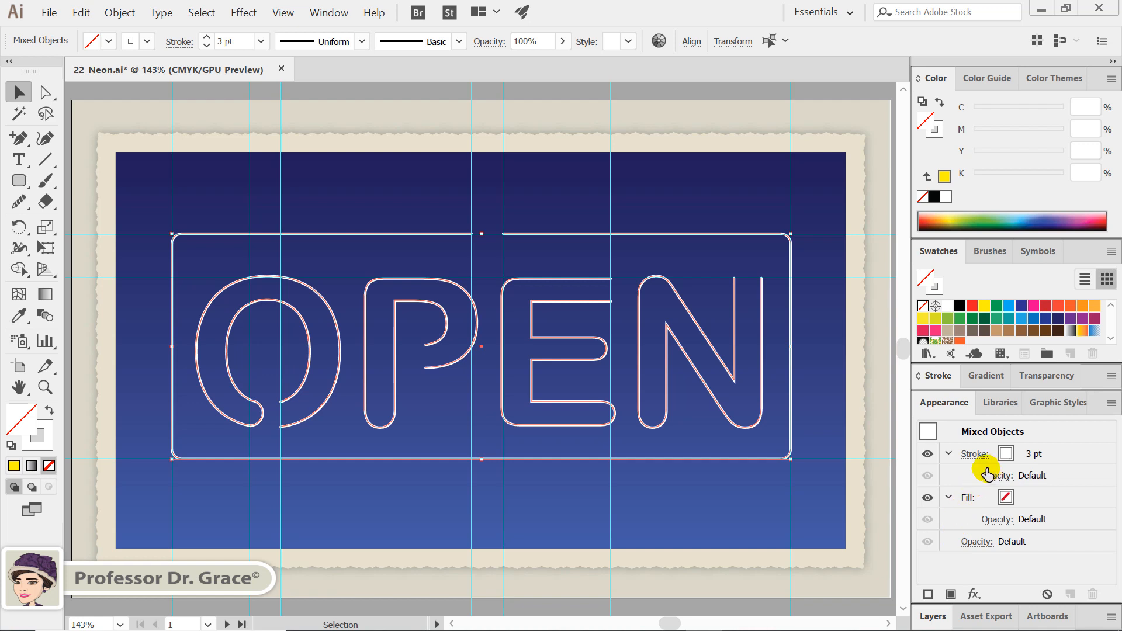
click(948, 455)
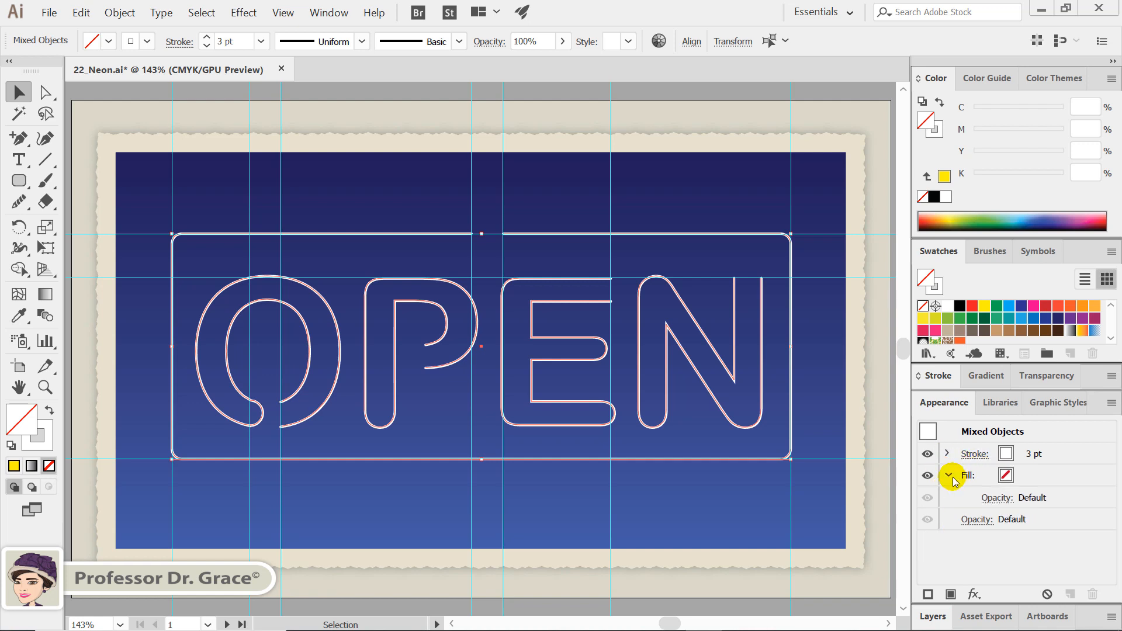
click(948, 475)
click(1030, 453)
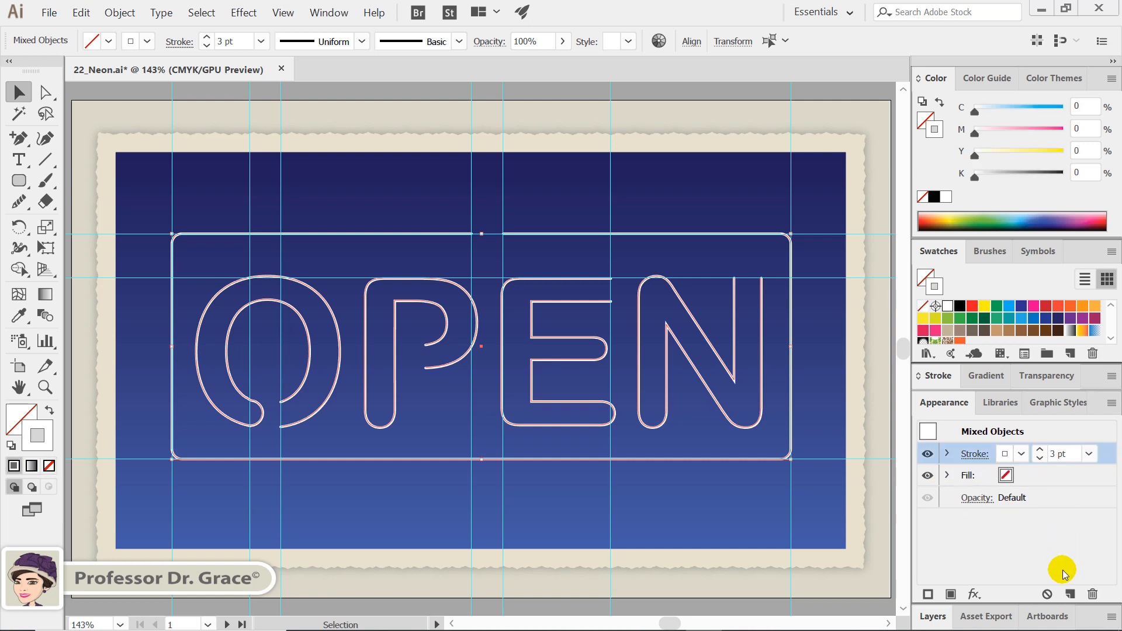
click(1070, 594)
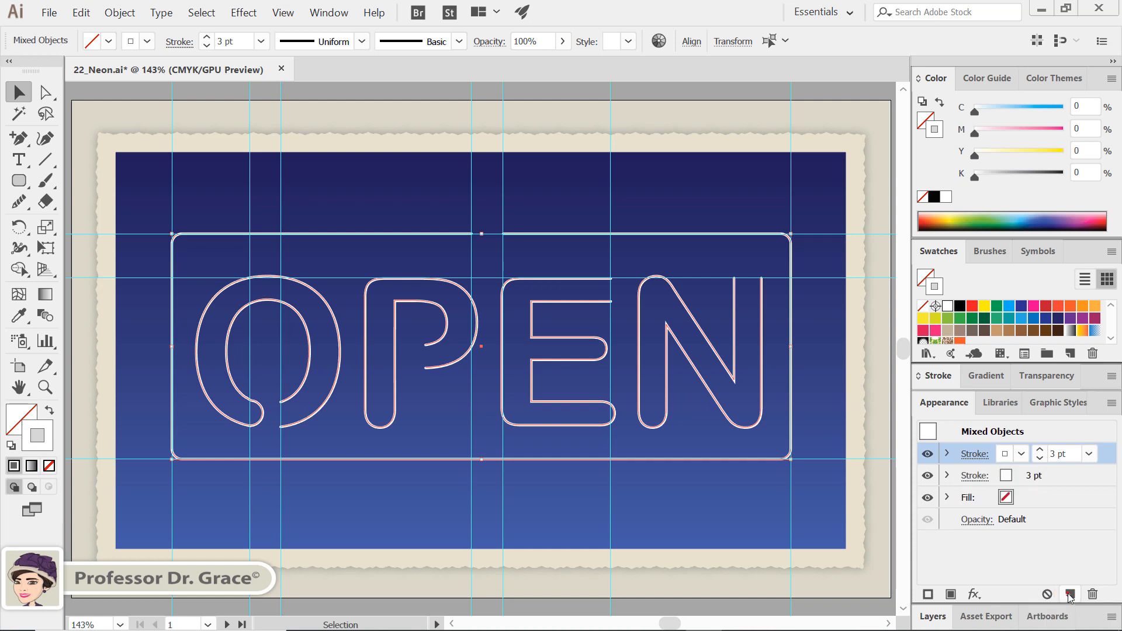
click(1069, 594)
click(1070, 594)
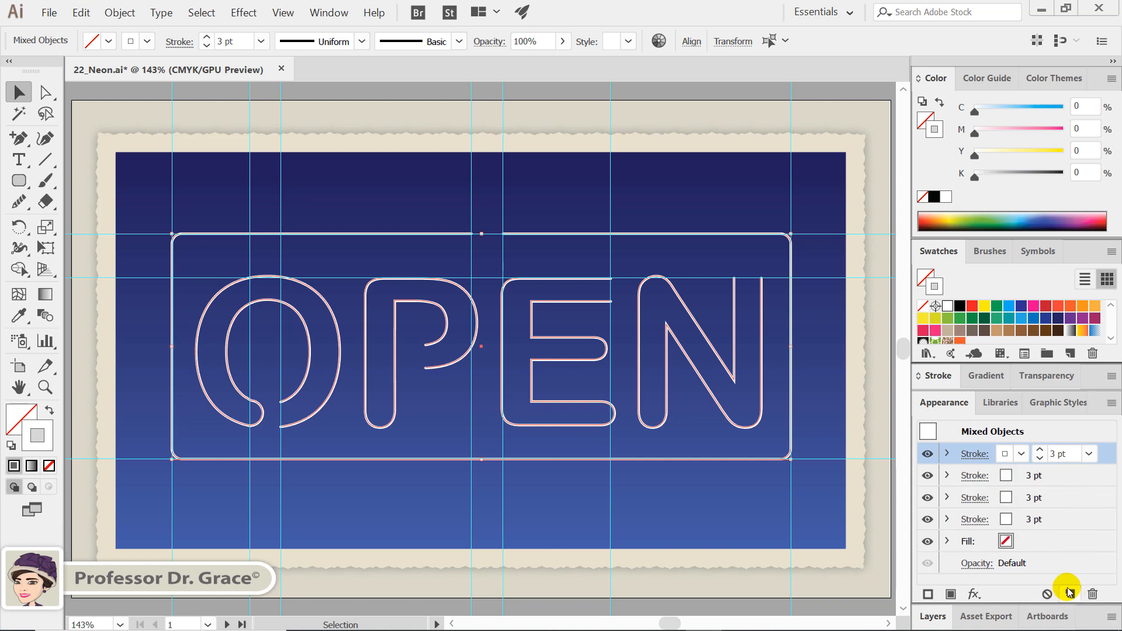
Set the weights of the second, third and fourth strokes to 6 pt, 9 pt and 12 pt
click(1063, 475)
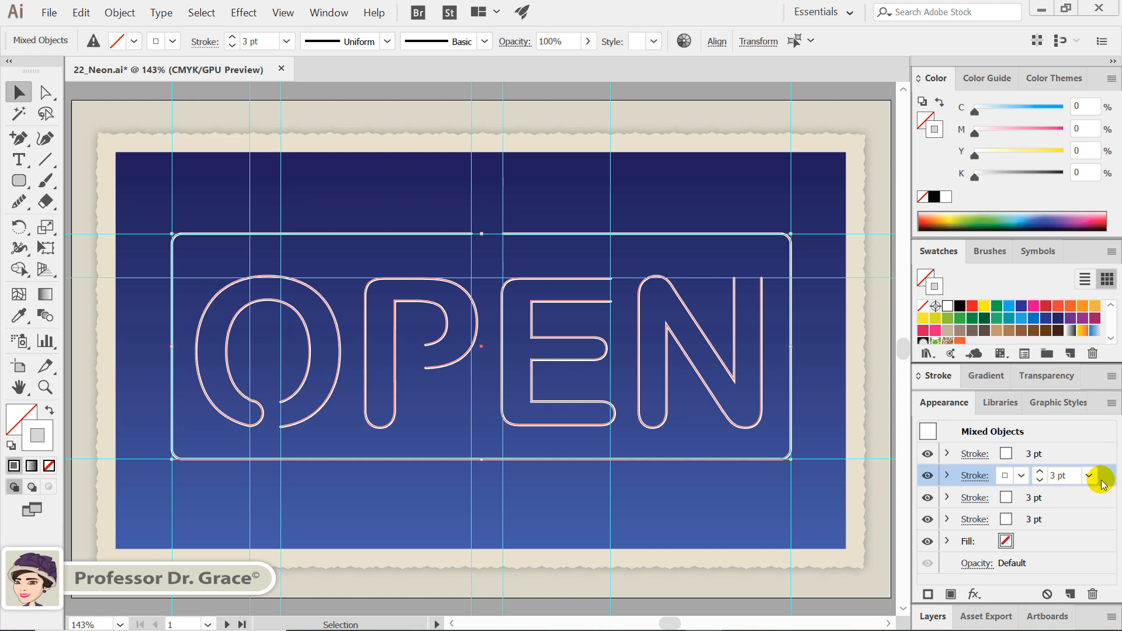
click(1090, 481)
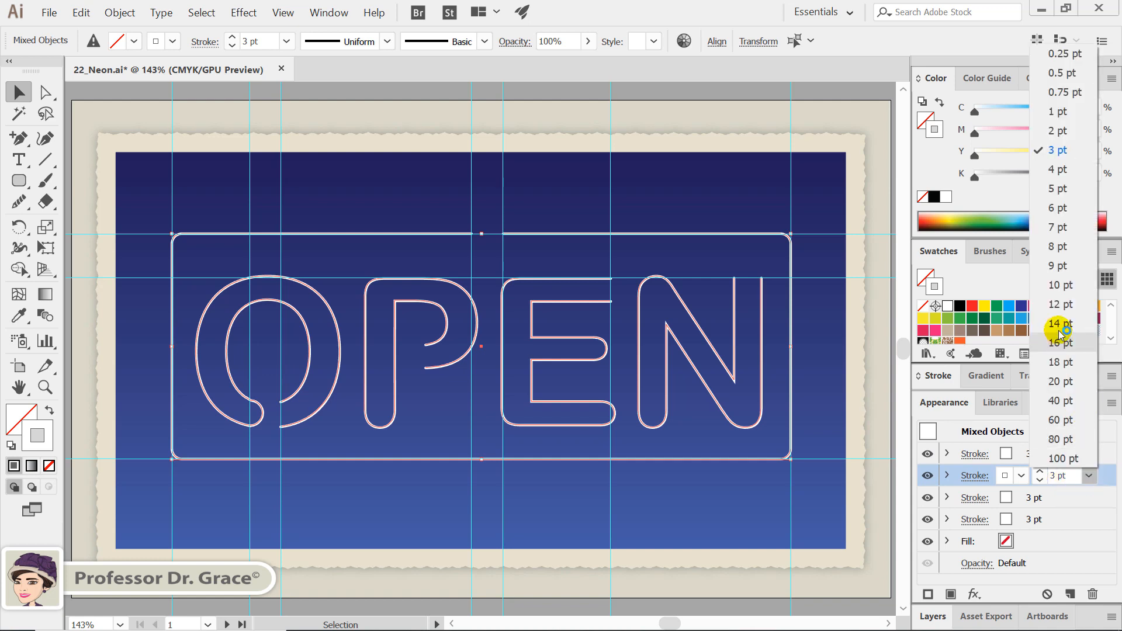
click(1052, 221)
click(1085, 497)
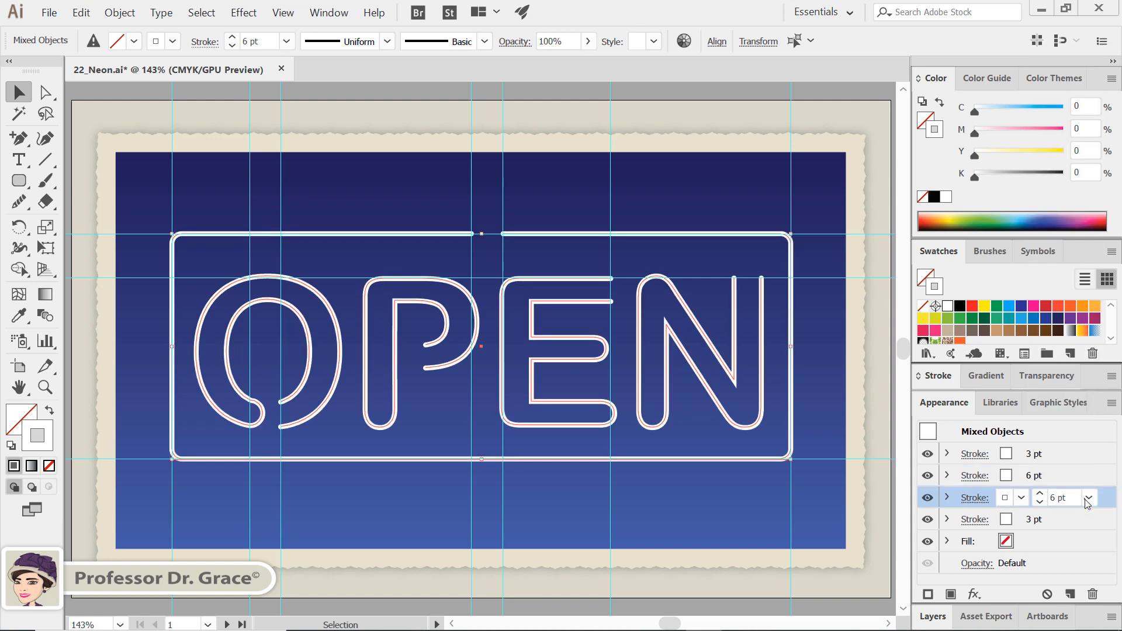
click(1091, 498)
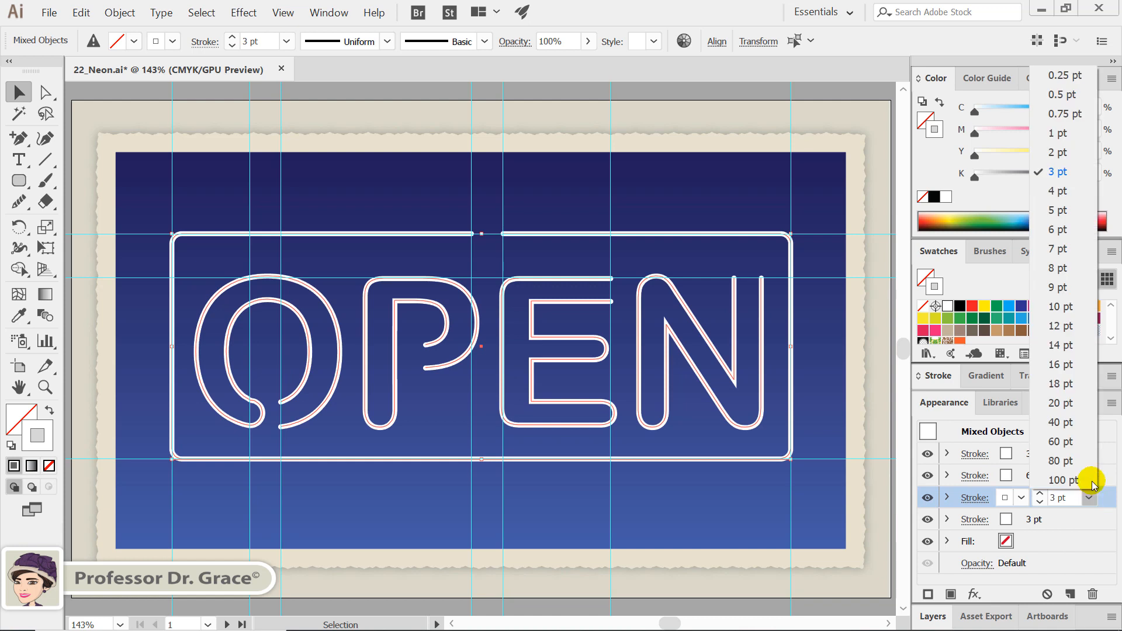
click(1062, 289)
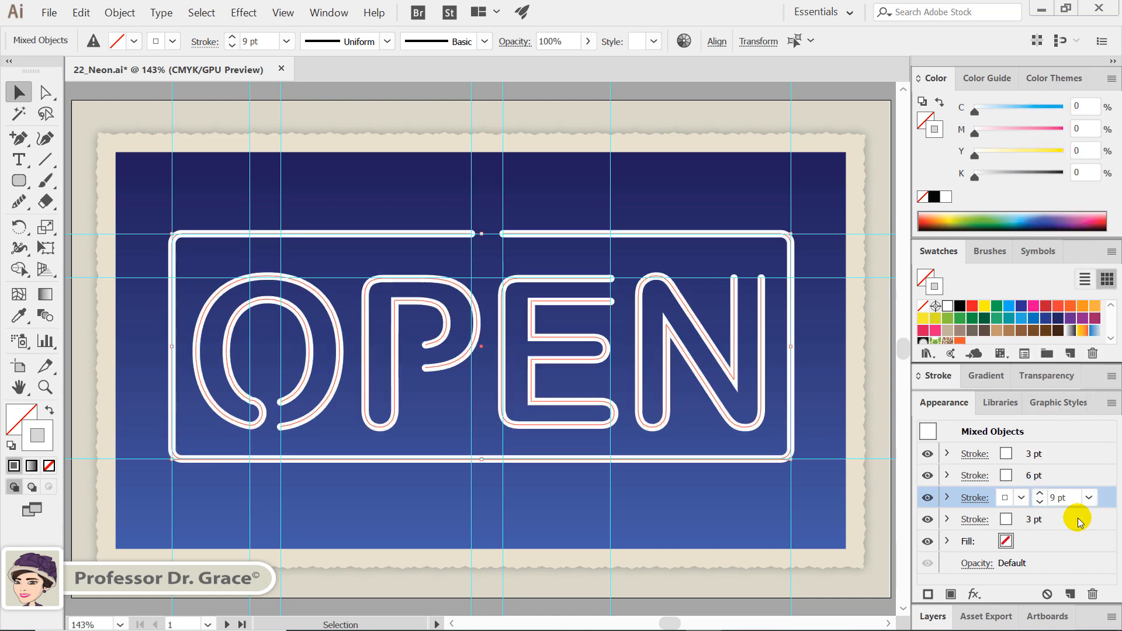
click(1079, 521)
click(1089, 519)
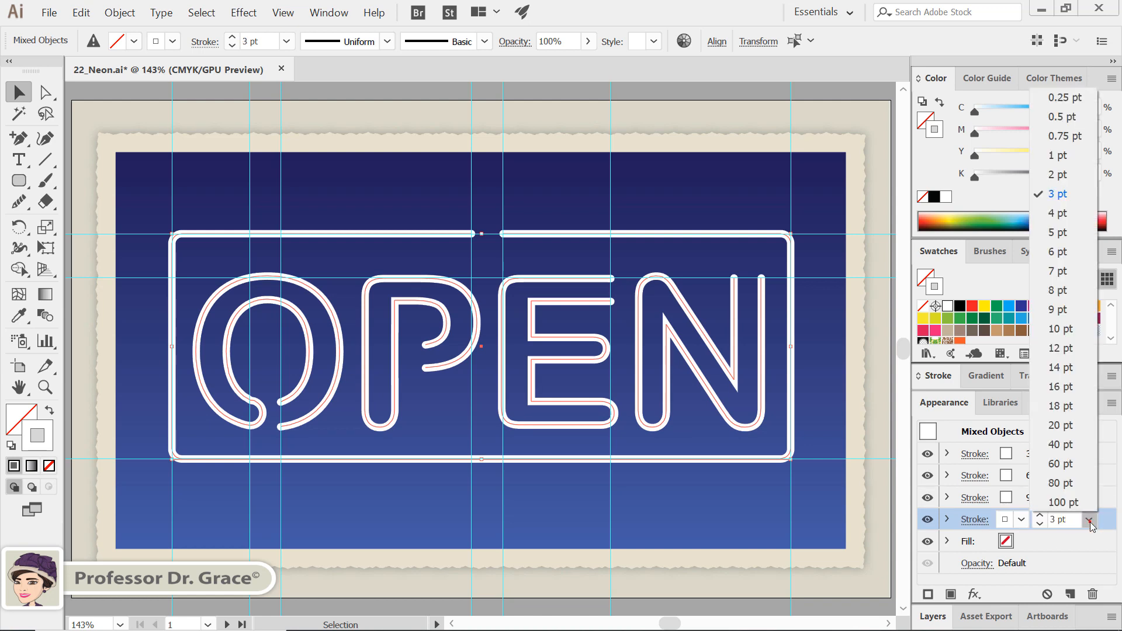
click(1071, 350)
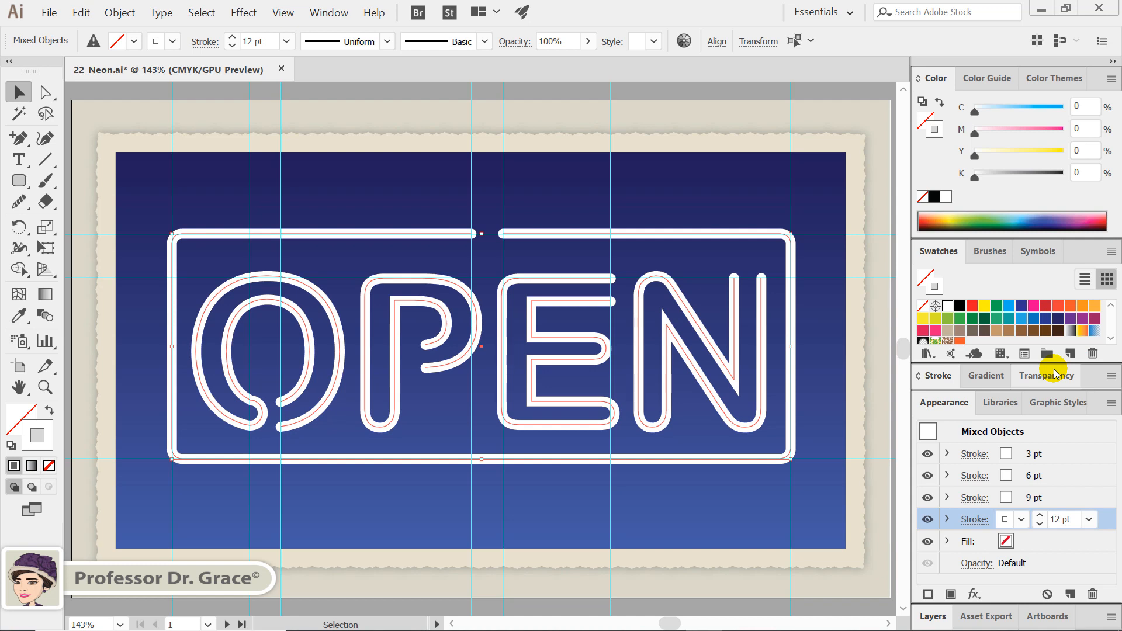
Colour the 6 pt stroke CMYK Magenta and reduce its magenta value to 30%
click(1034, 477)
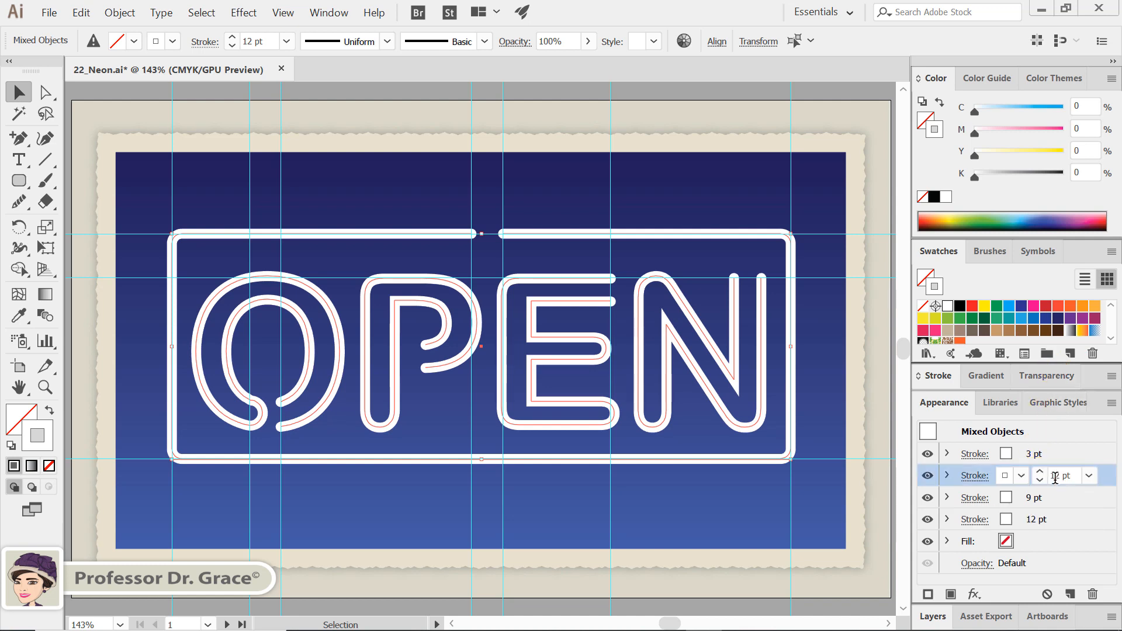
click(1021, 474)
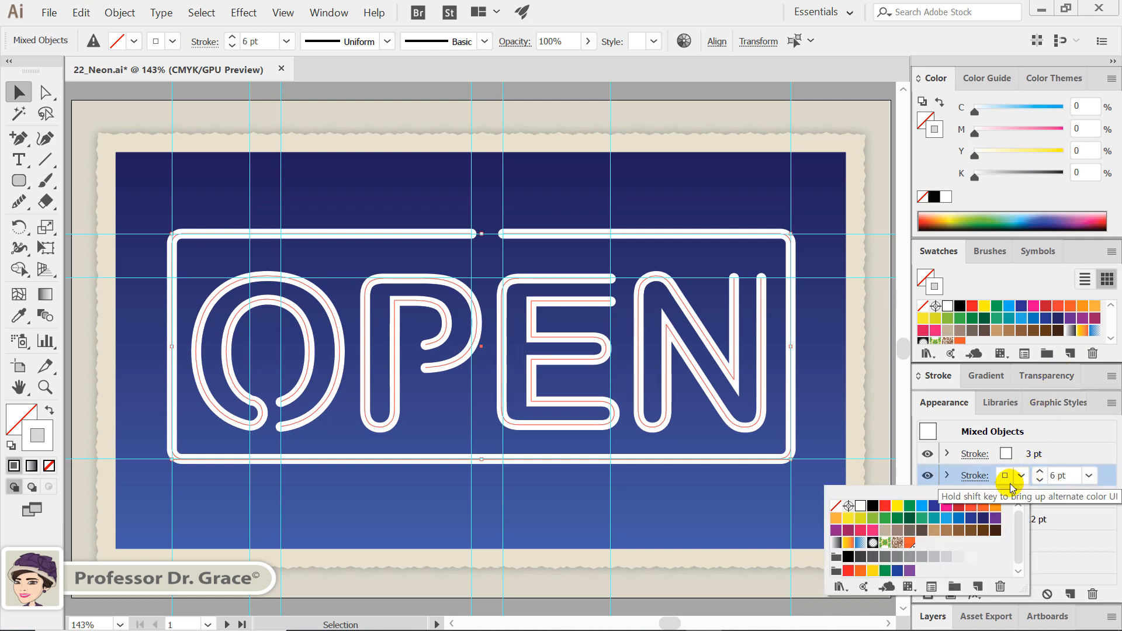
click(945, 507)
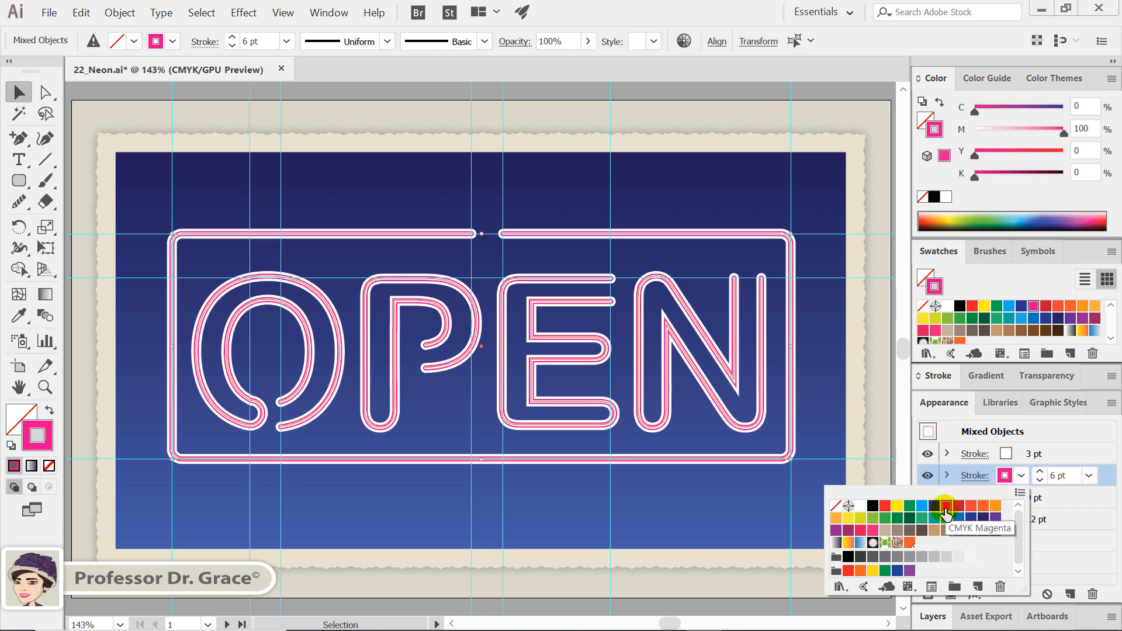
click(1088, 127)
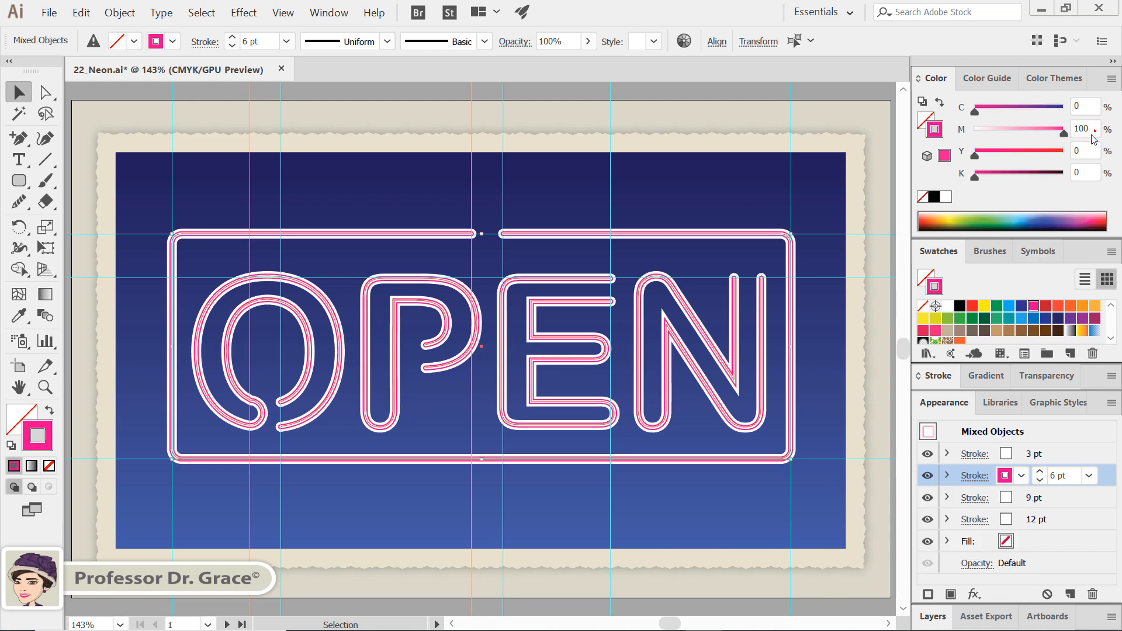
double_click(1086, 128)
text(30)
key(Return)
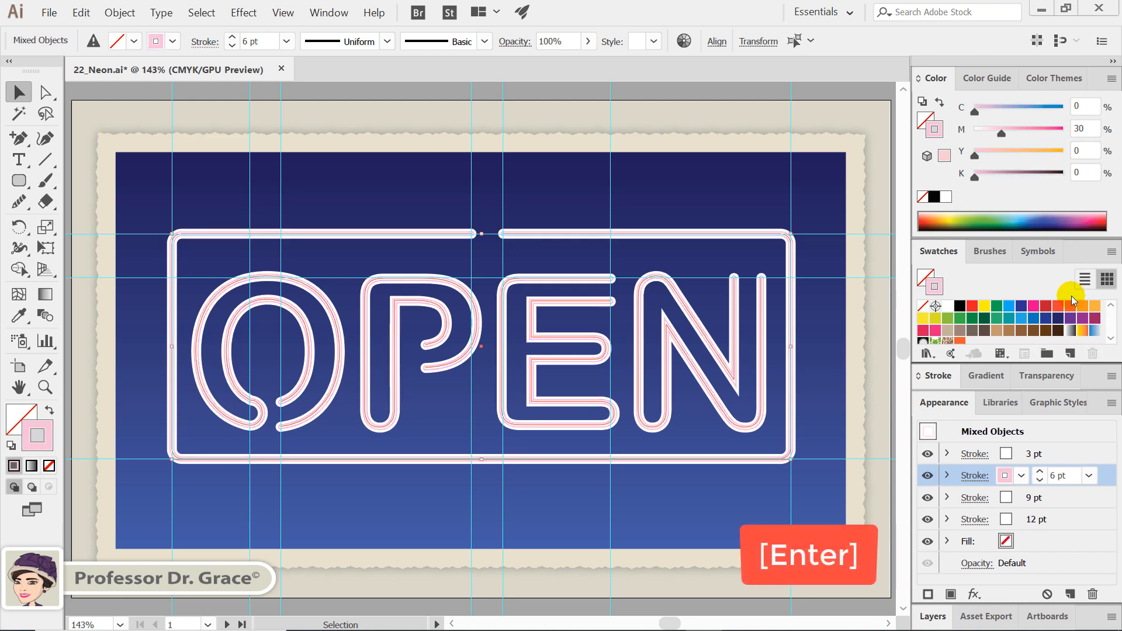
Colour the 9 pt stroke CMYK Magenta and reduce its magenta value to 60%
click(1024, 500)
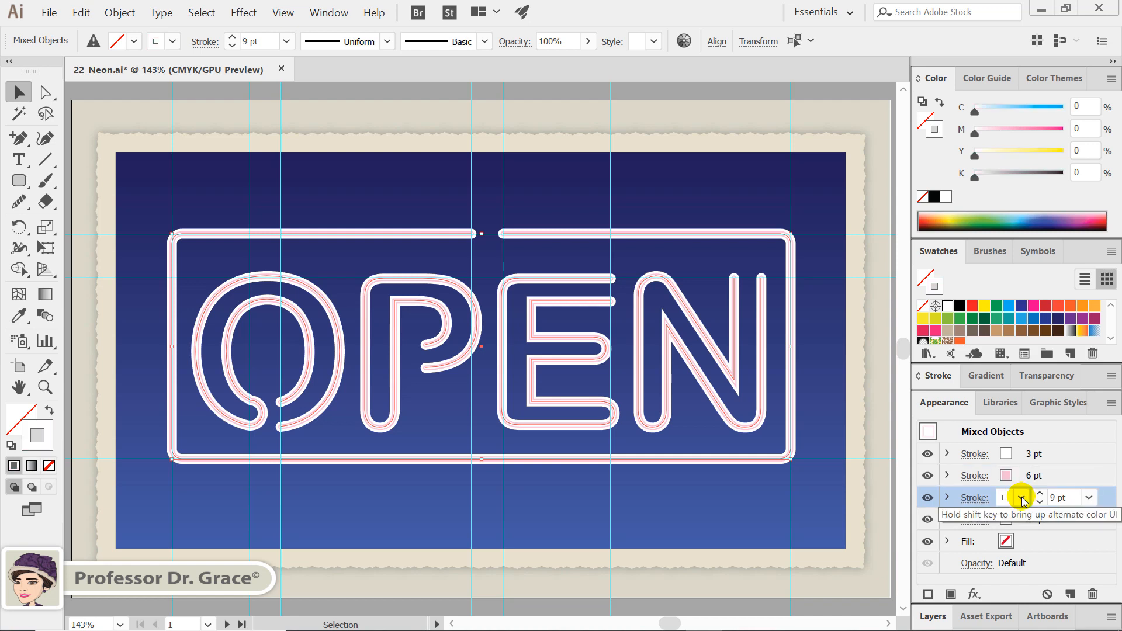
click(1022, 498)
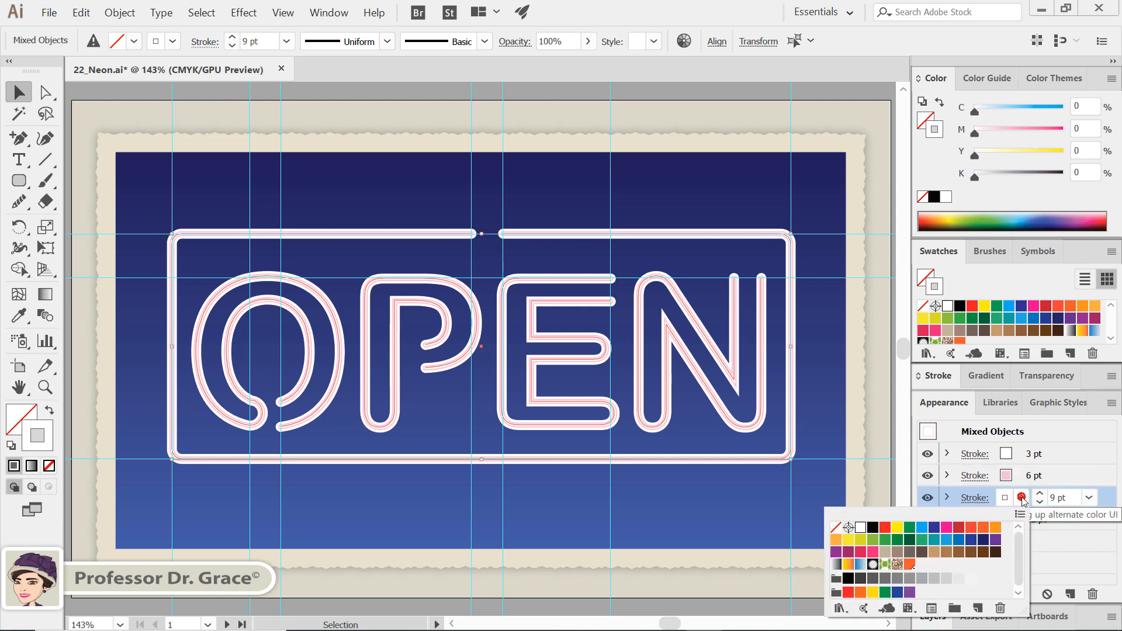
click(949, 531)
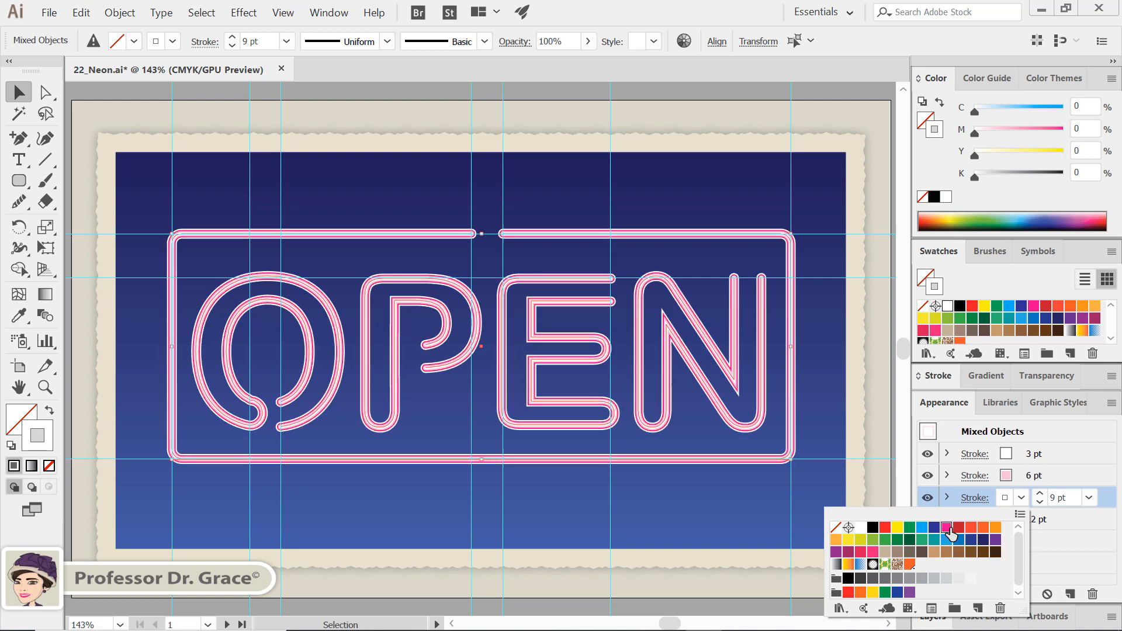
click(1090, 127)
double_click(1081, 128)
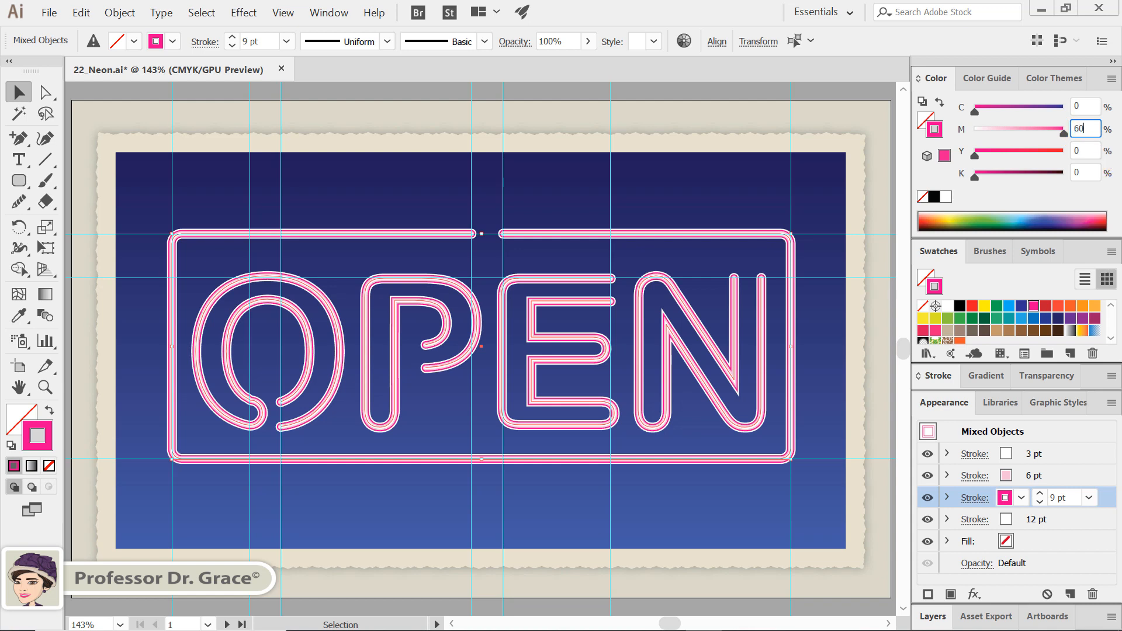
key(Return)
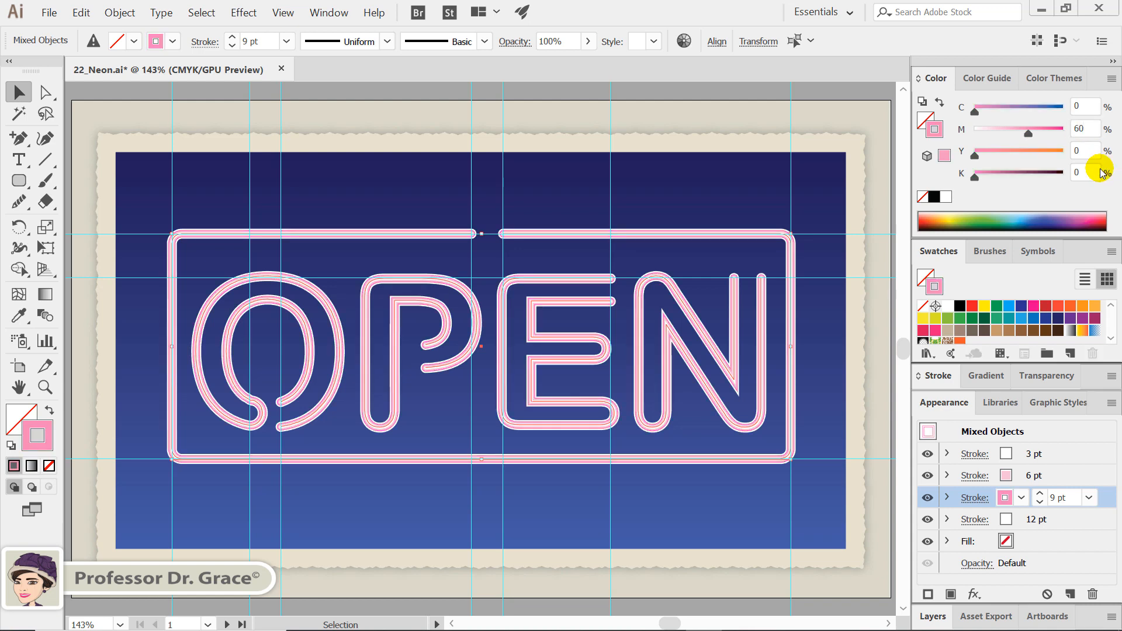
Colour the 12 pt stroke CMYK Magenta and reduce its magenta value to 90%
click(1027, 519)
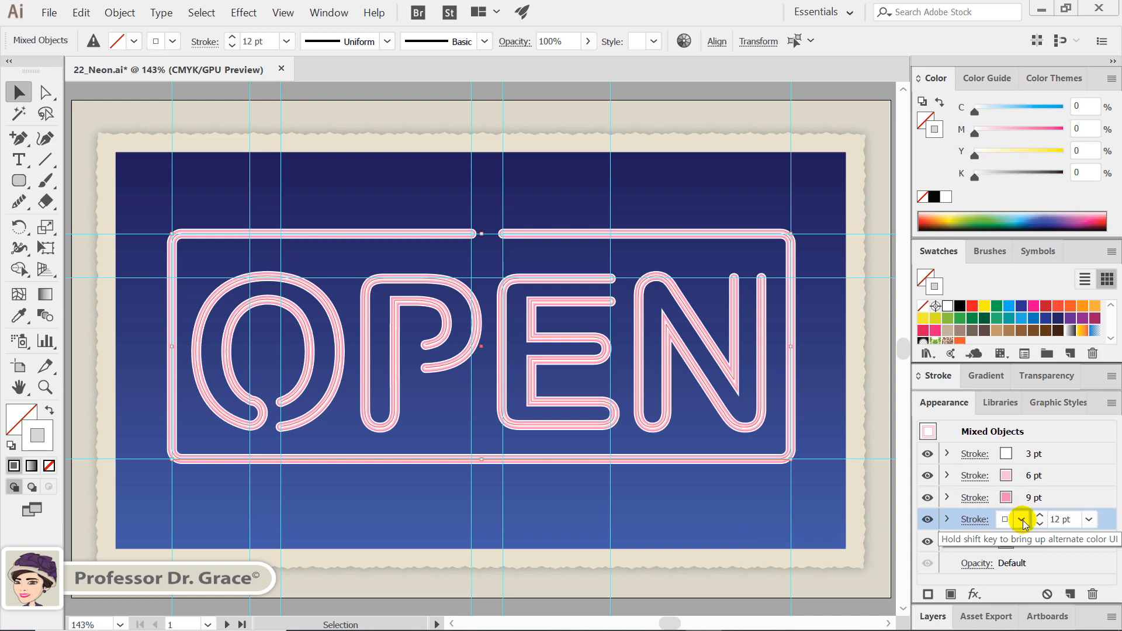
click(1021, 520)
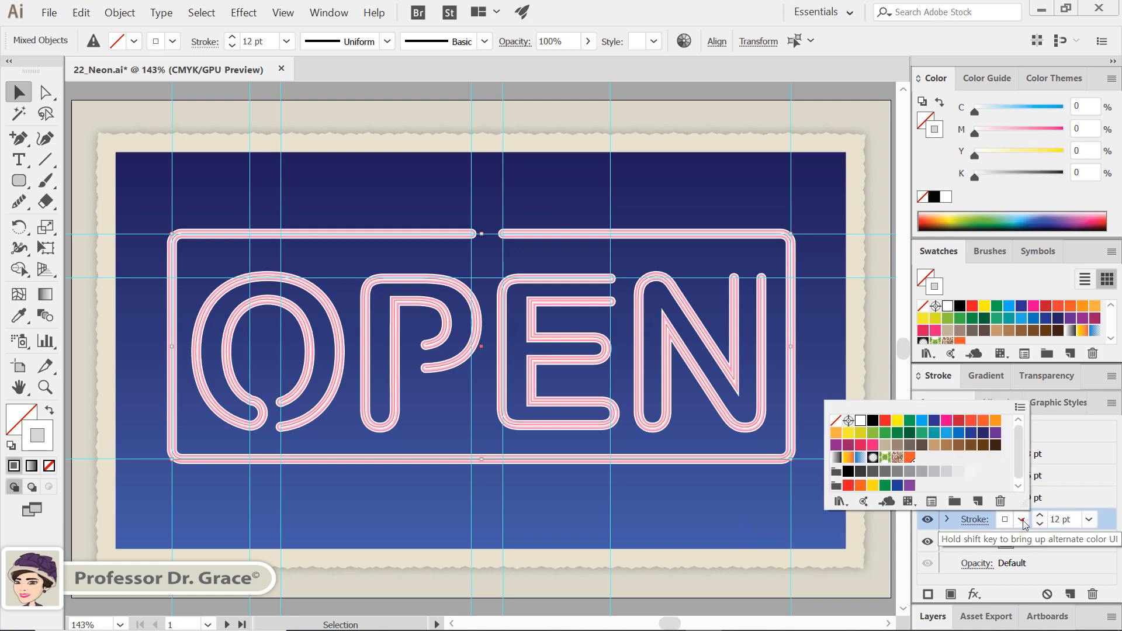
click(947, 426)
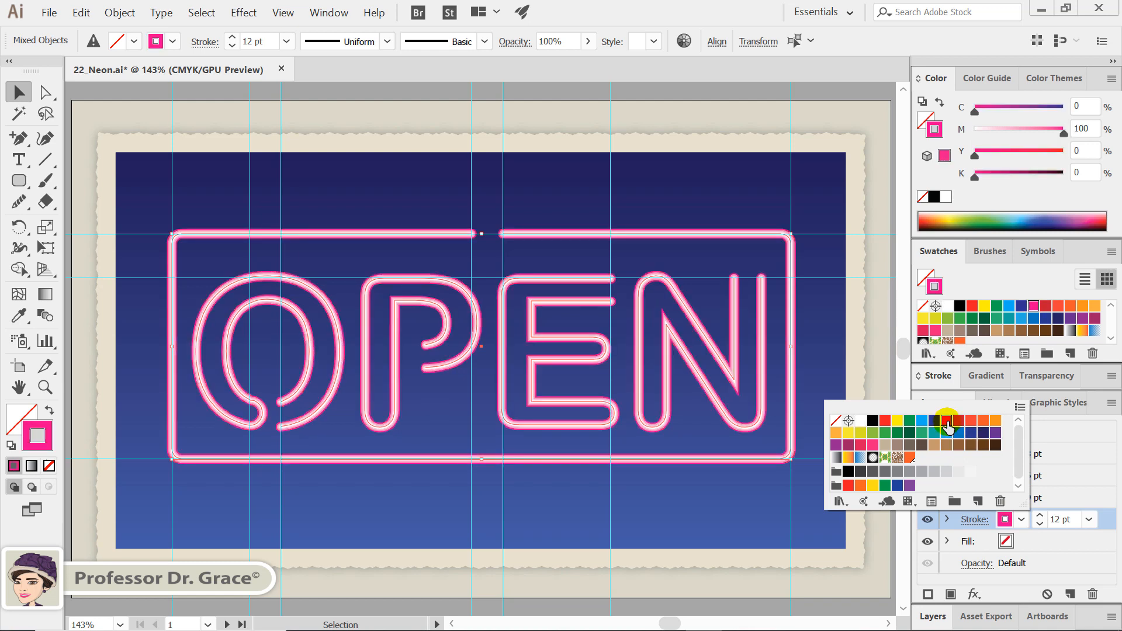
click(1089, 131)
drag(1090, 131, 1062, 130)
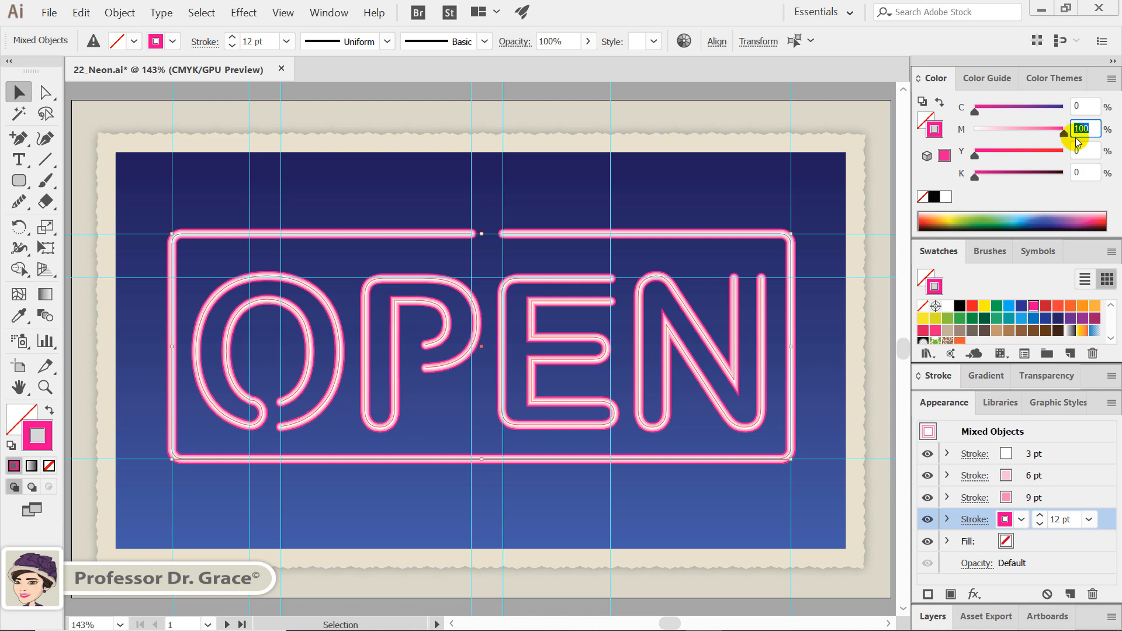
text(90)
key(Return)
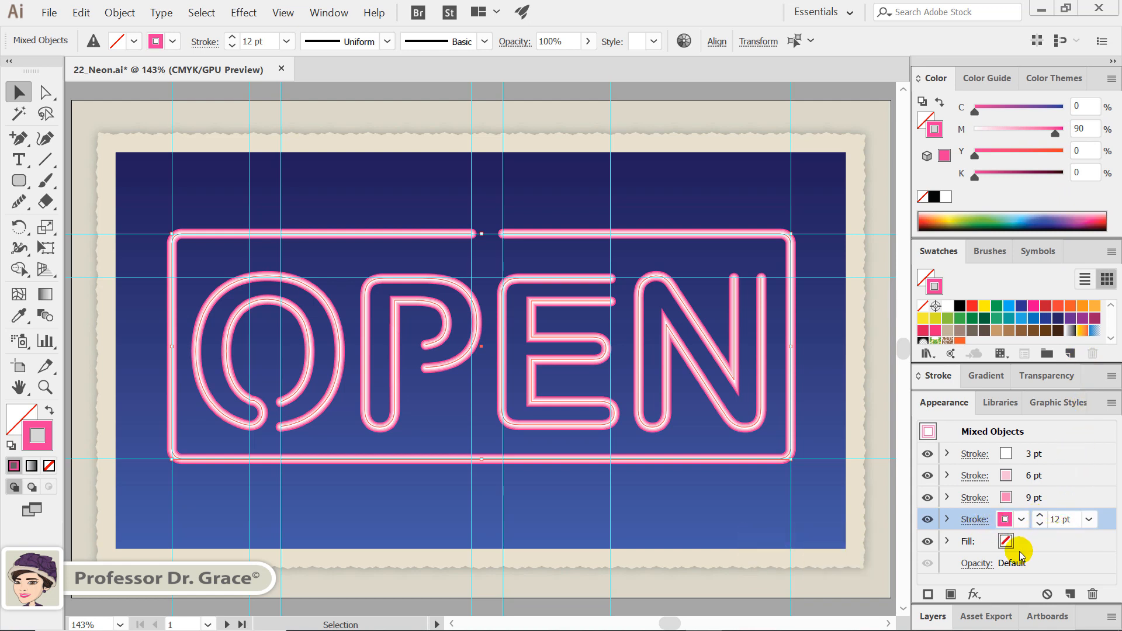
Apply a Gaussian Blur with a 20-pixel radius to the 12 pt magenta stroke, with the preview turned on
click(973, 593)
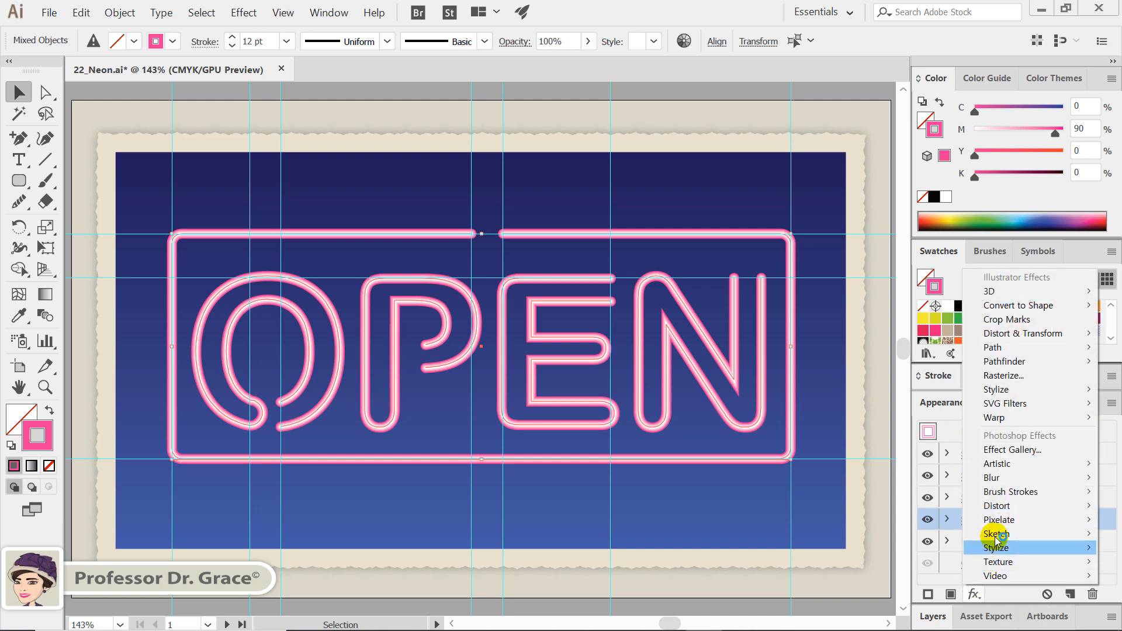
mouse_move(988, 478)
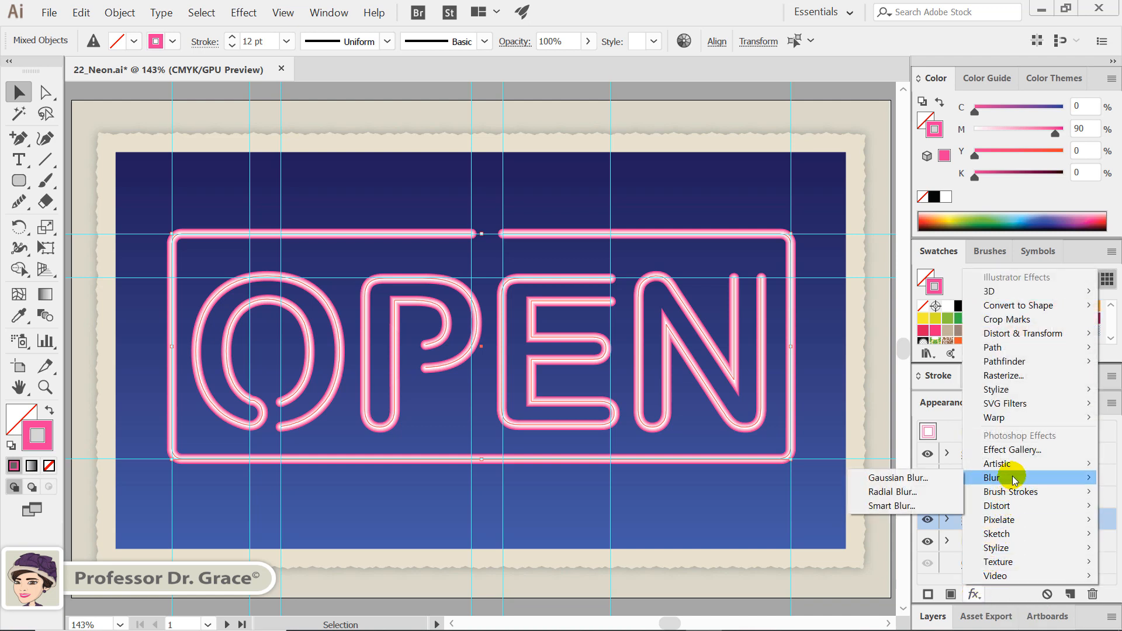
click(951, 481)
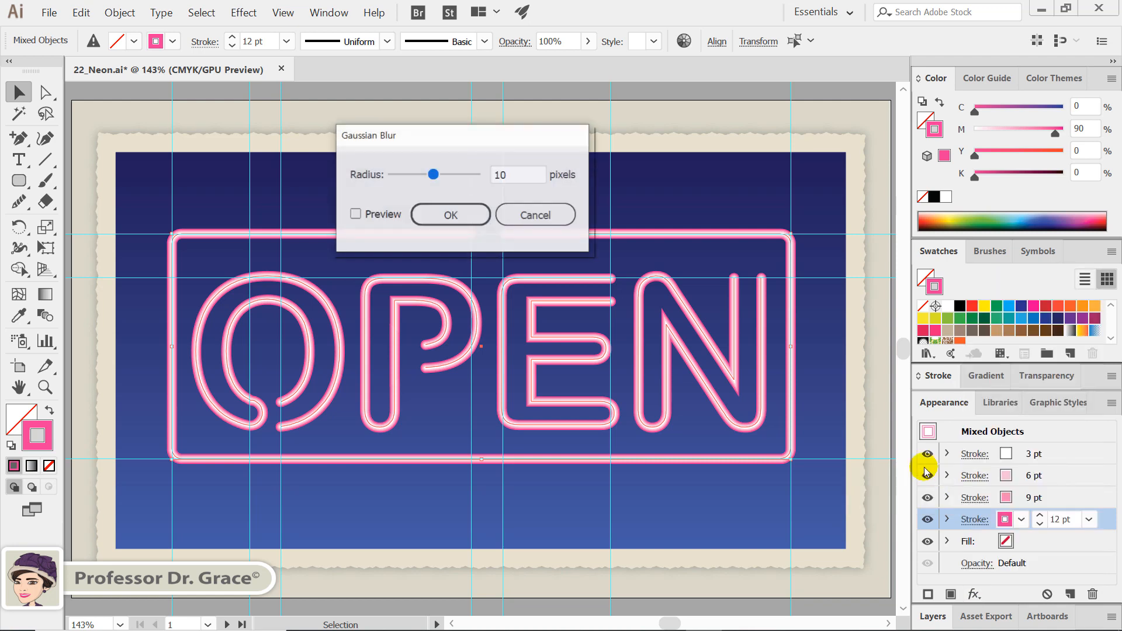
click(355, 214)
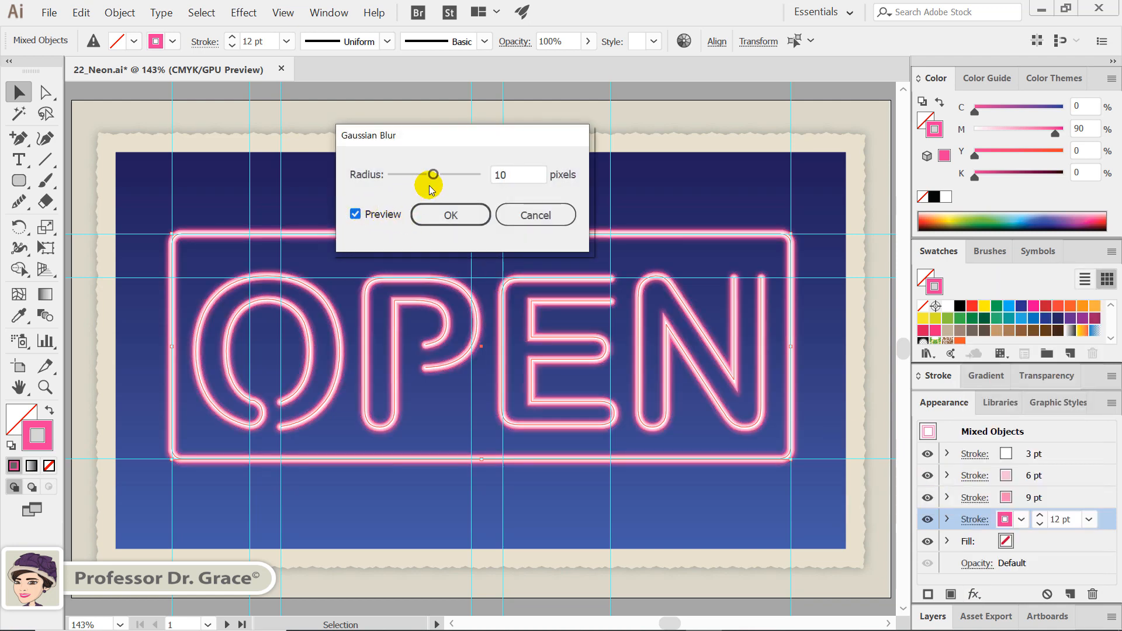
double_click(514, 172)
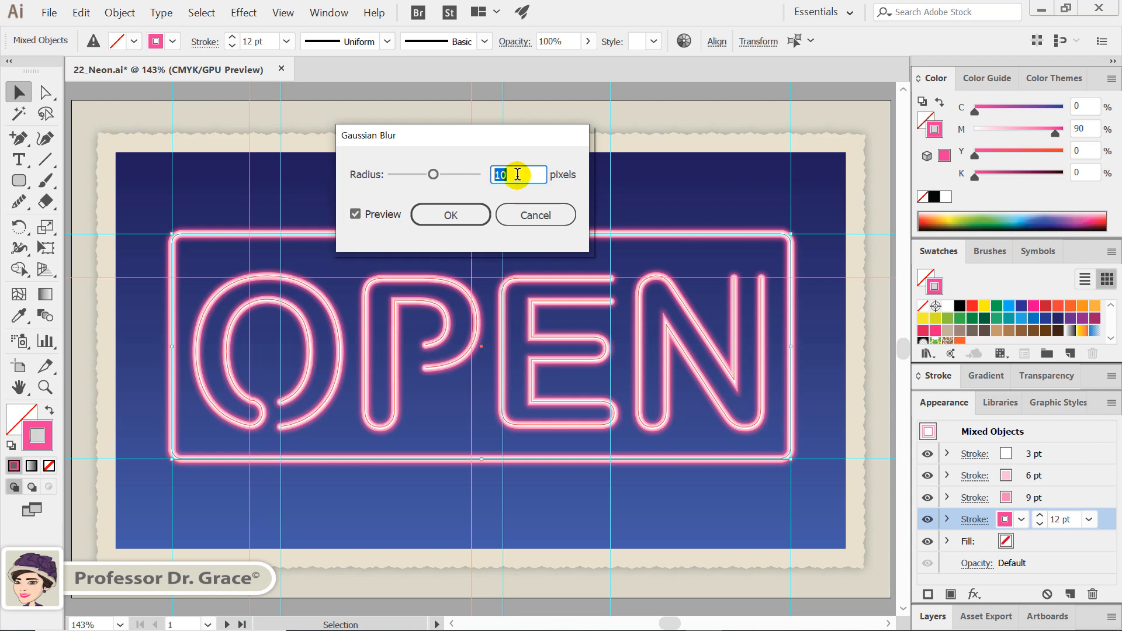
text(2)
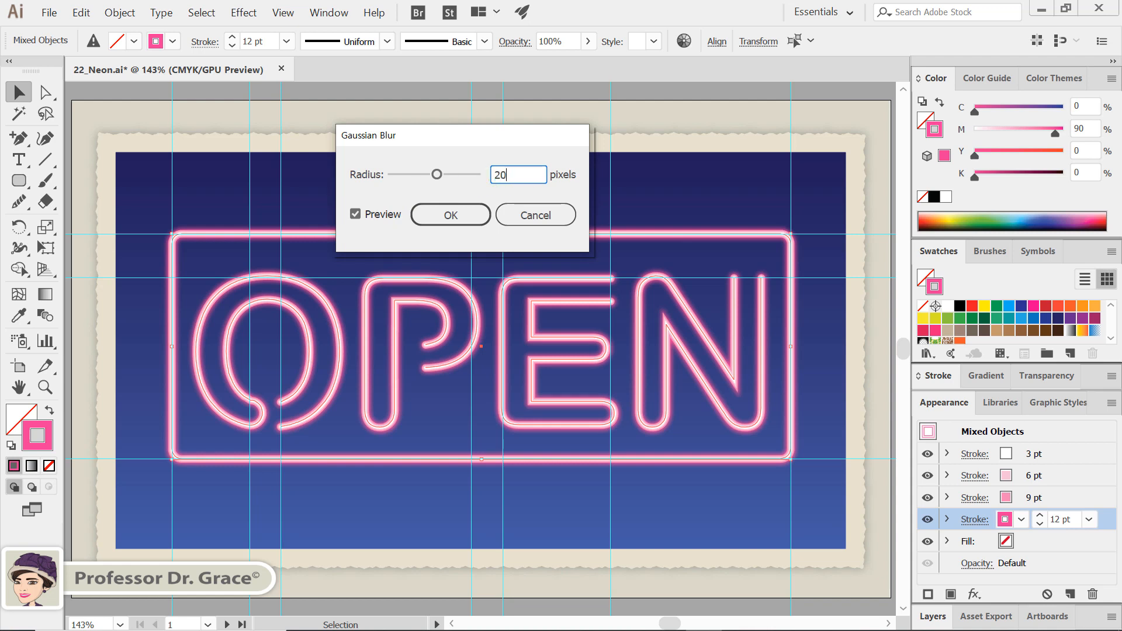
text(0)
click(472, 216)
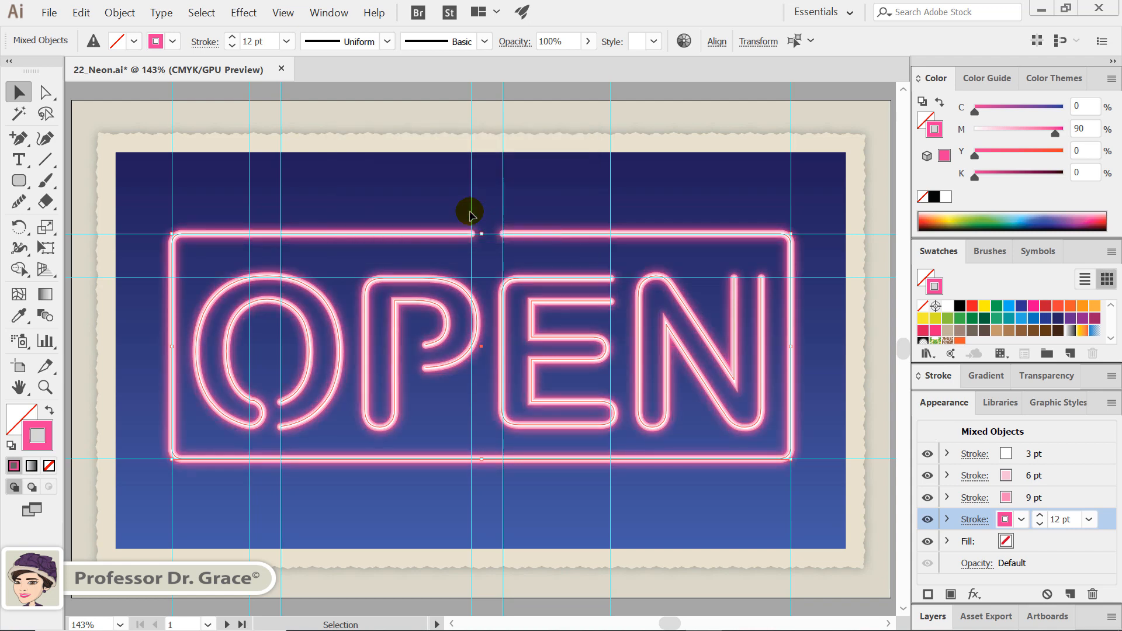
Add a previewed Drop Shadow effect to the white 3 pt stroke, using Overlay mode and 85% opacity
click(1073, 455)
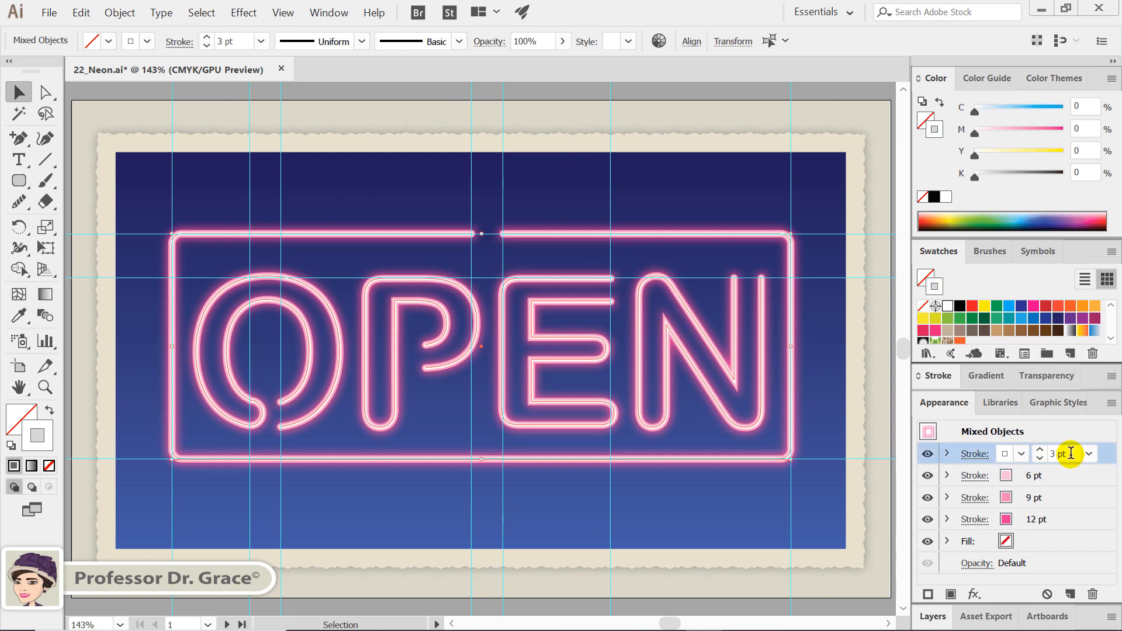
click(972, 595)
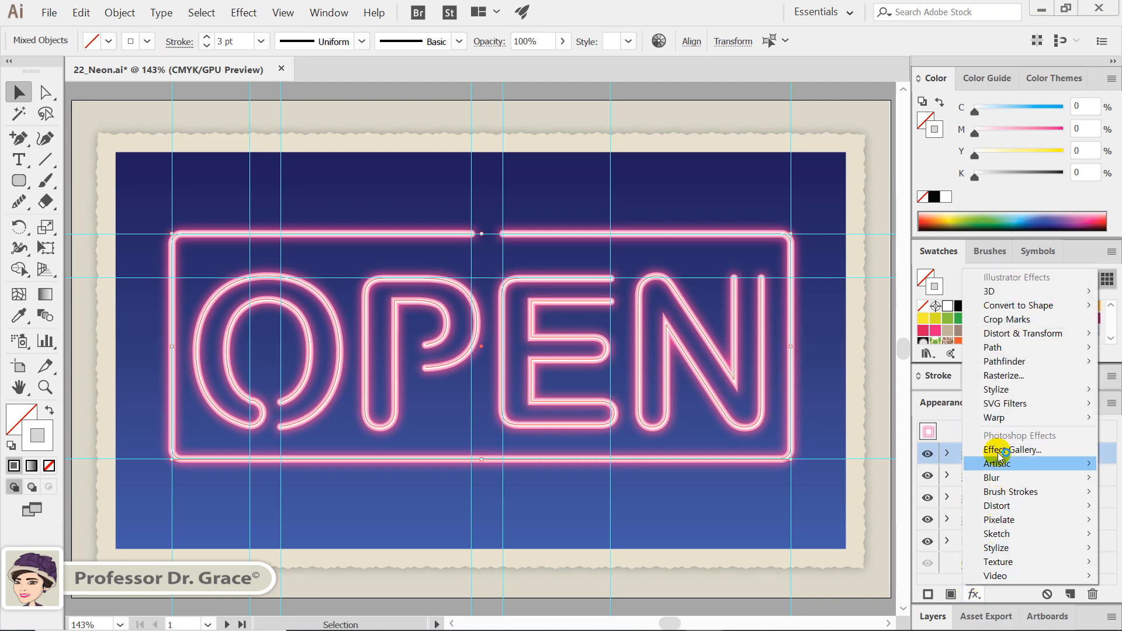
mouse_move(996, 389)
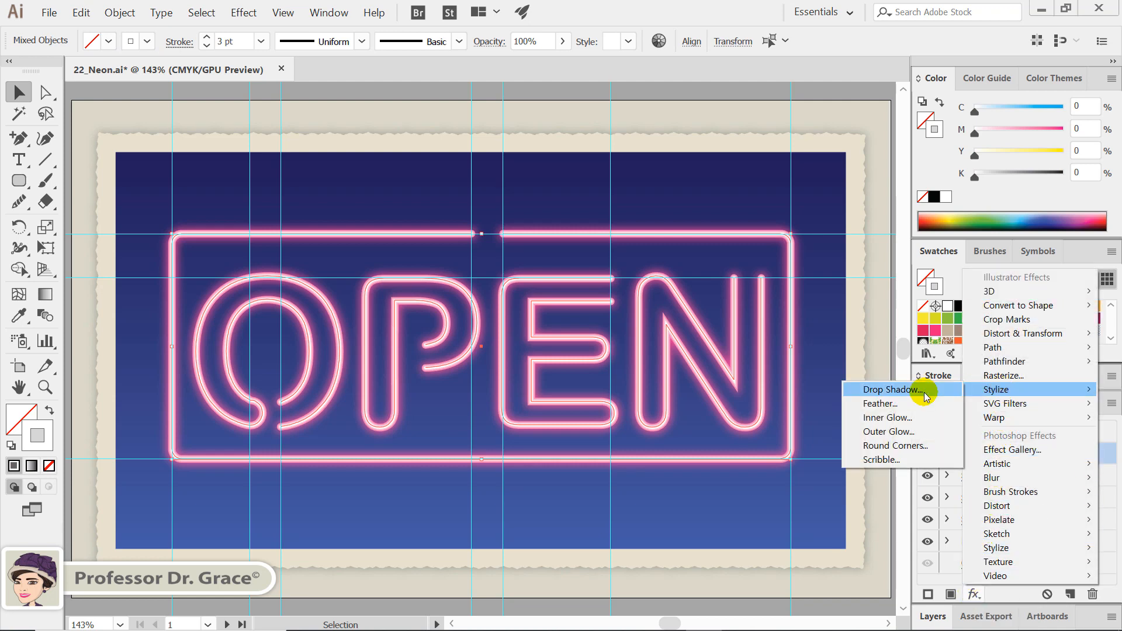
click(924, 397)
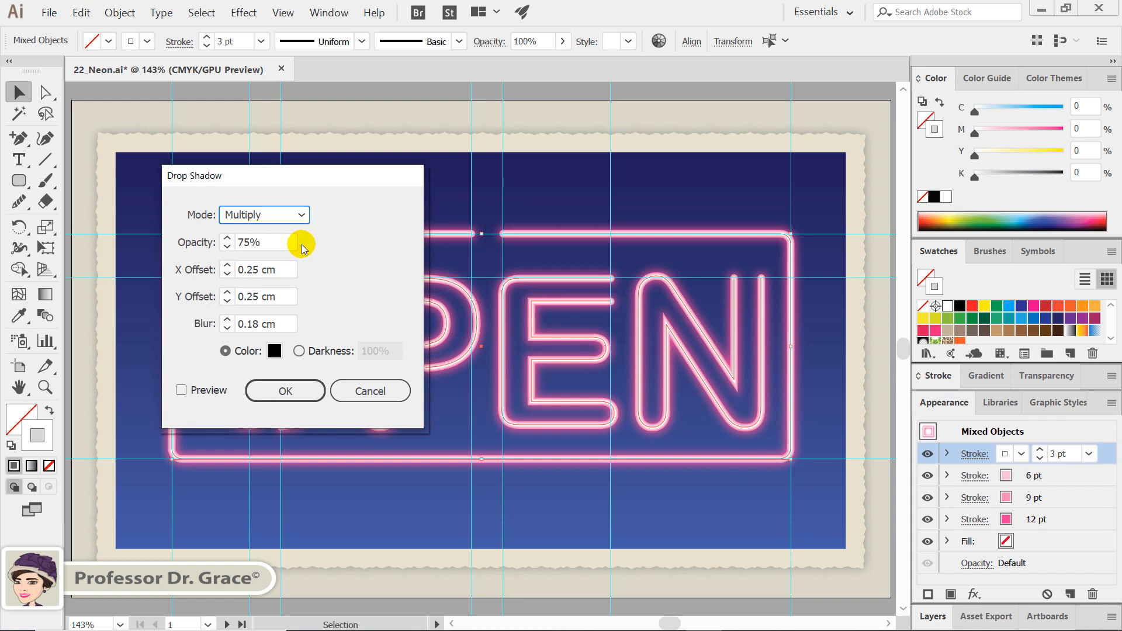
click(182, 390)
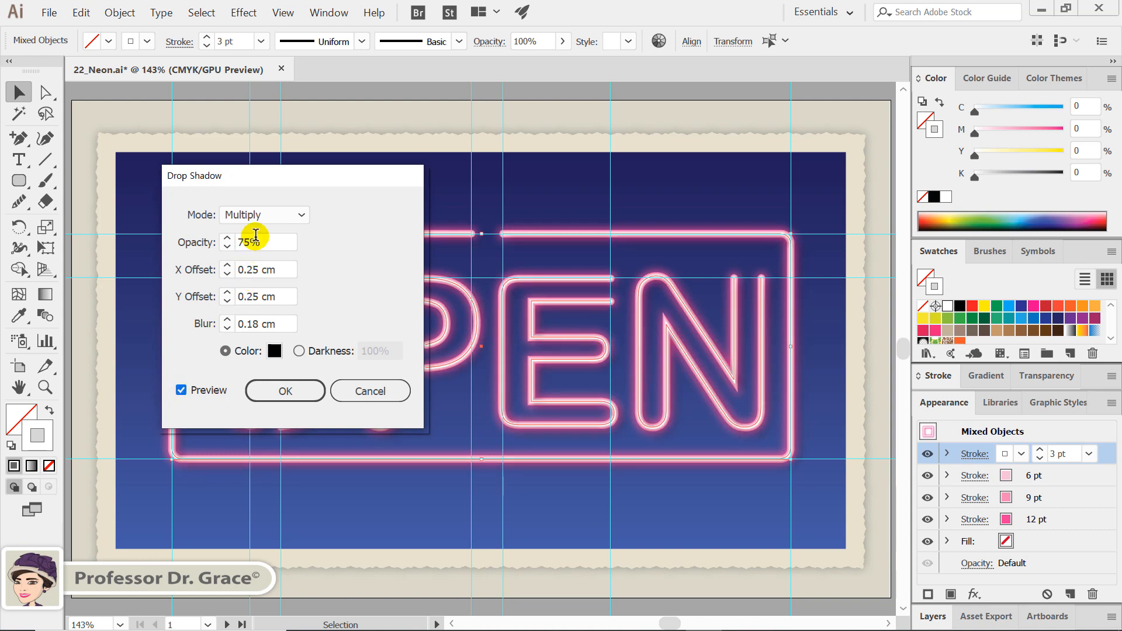
click(287, 216)
key(Escape)
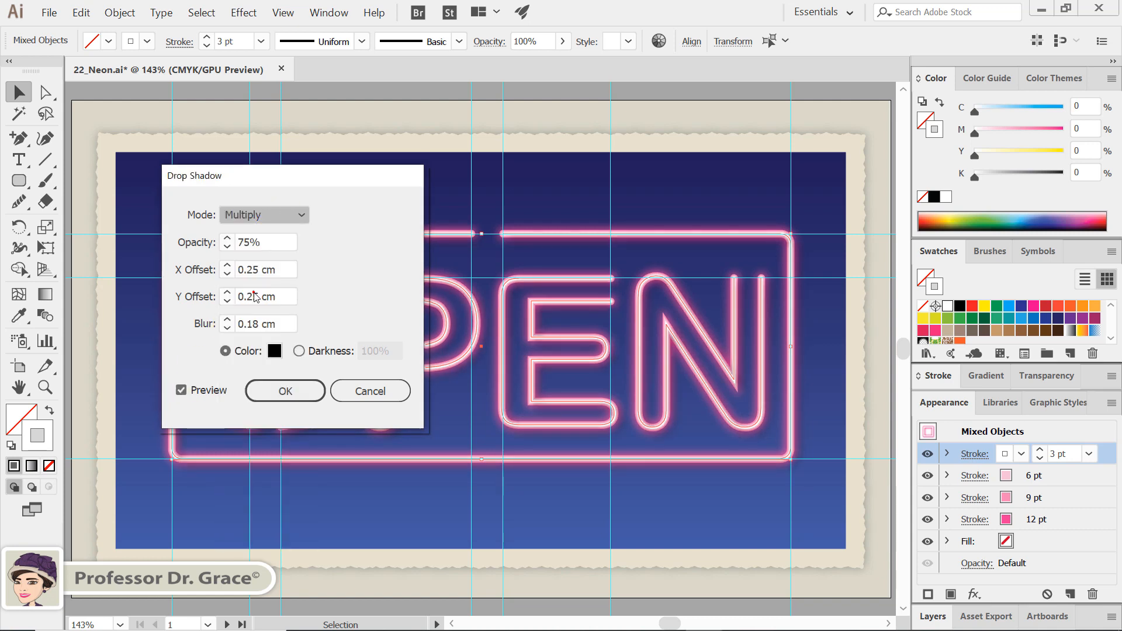
click(269, 242)
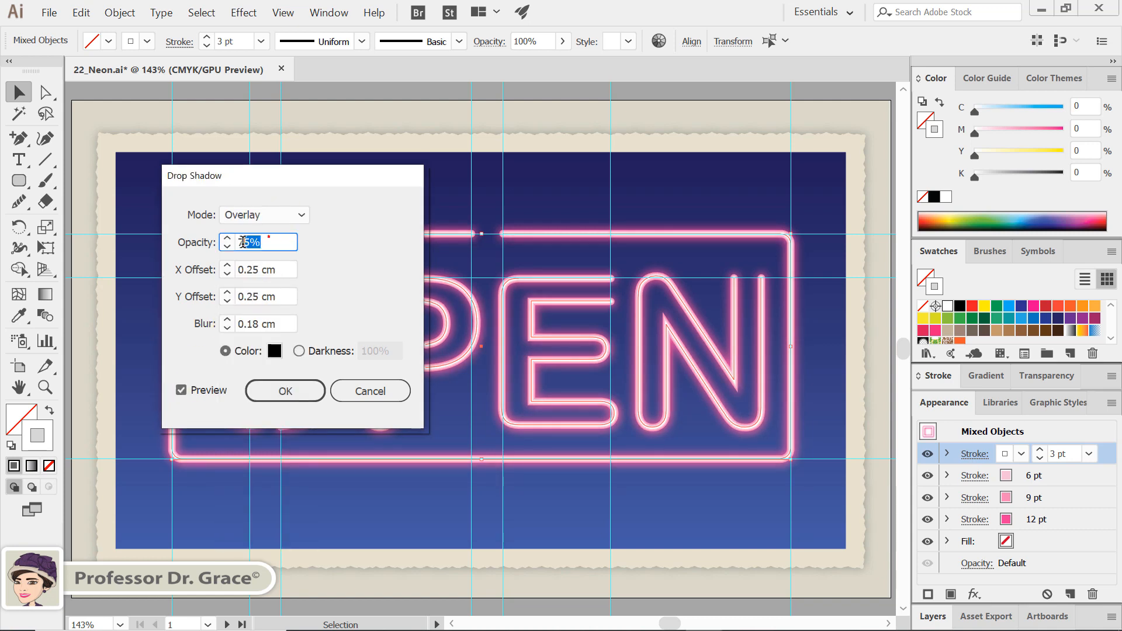
text(85)
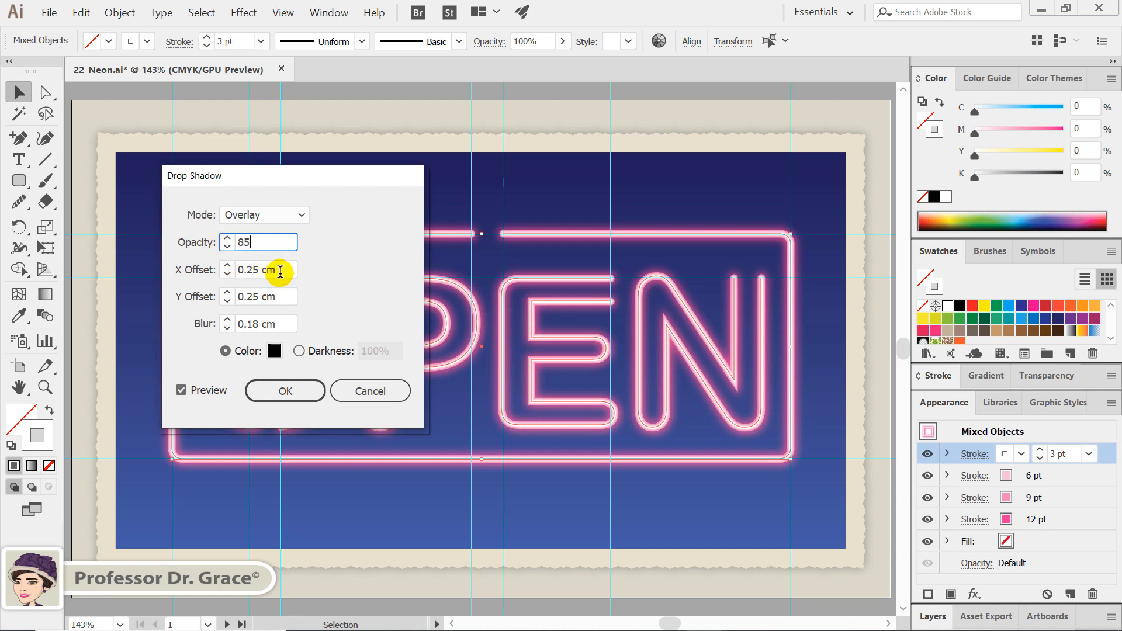
Set the shadow's X and Y offsets to 0.2 cm and blur to 0.1 cm, use black, and apply it
drag(281, 272, 240, 269)
text(0.2)
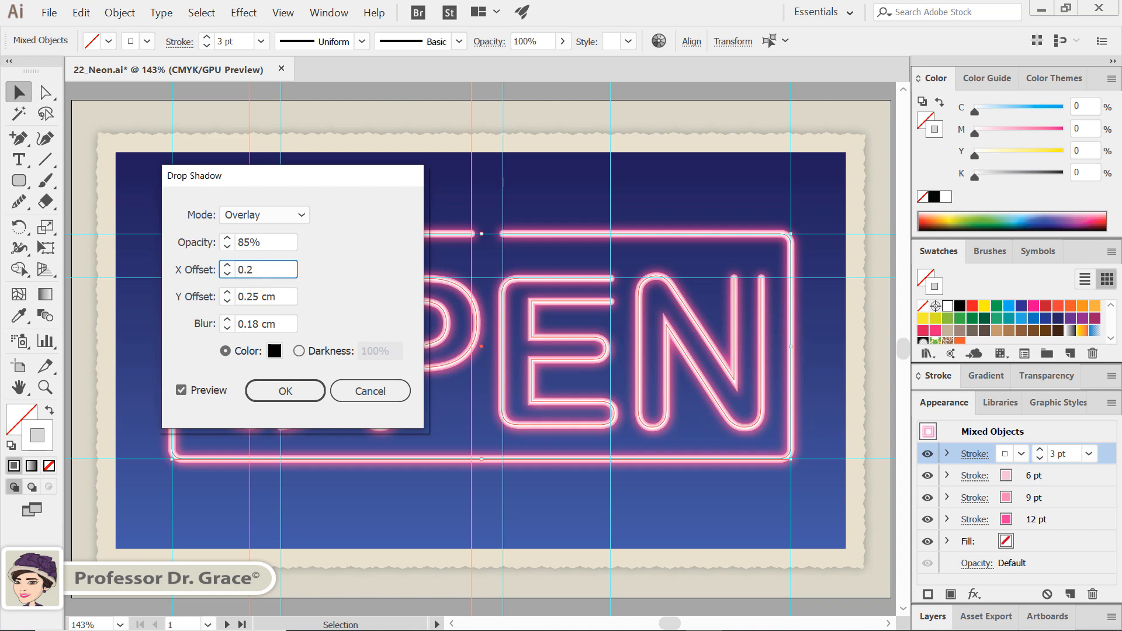
key(Tab)
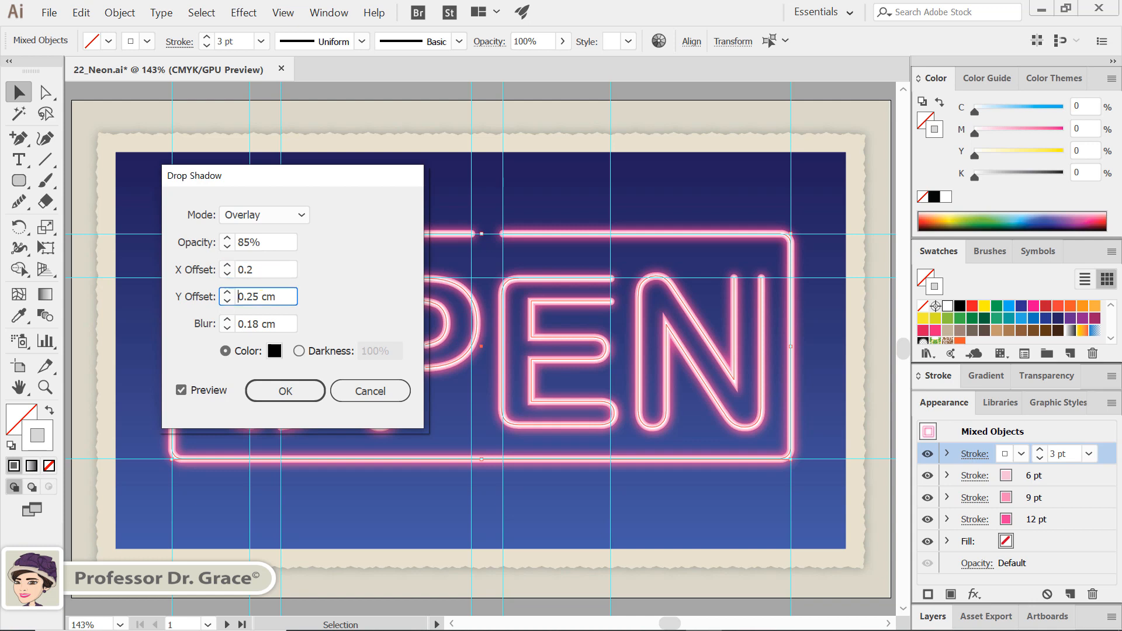
text(0.2)
key(Tab)
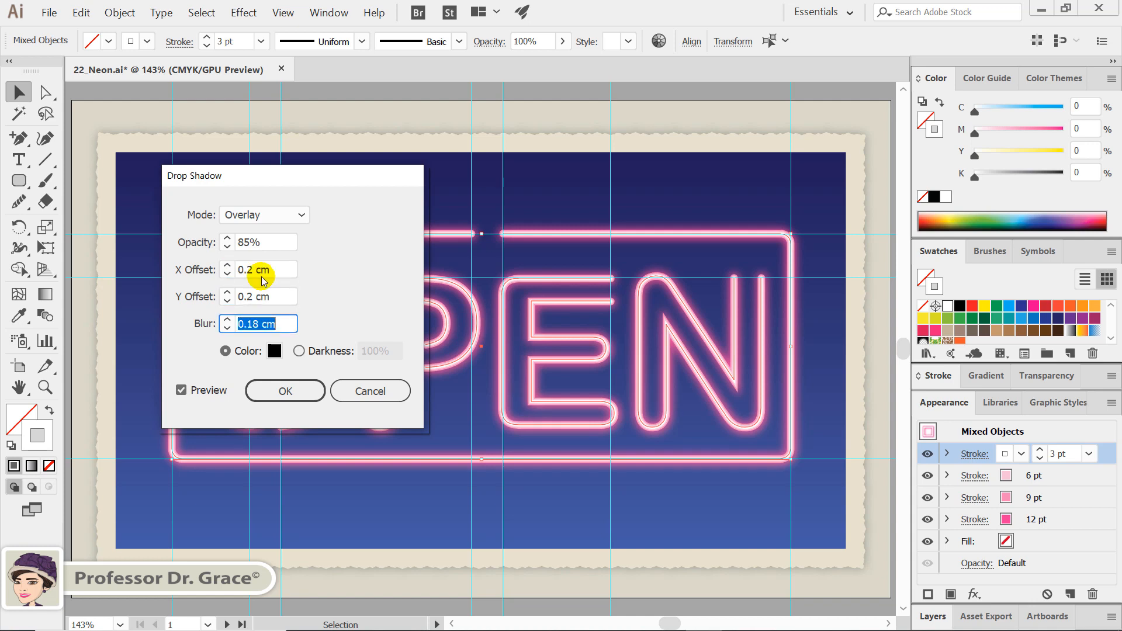
text(0.1)
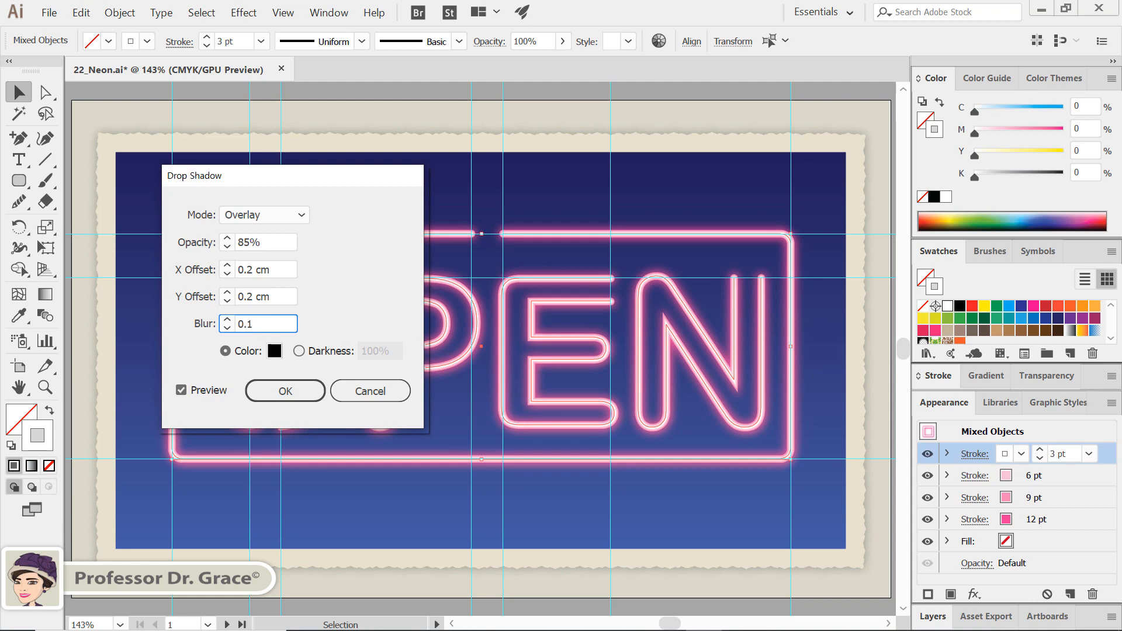
click(275, 352)
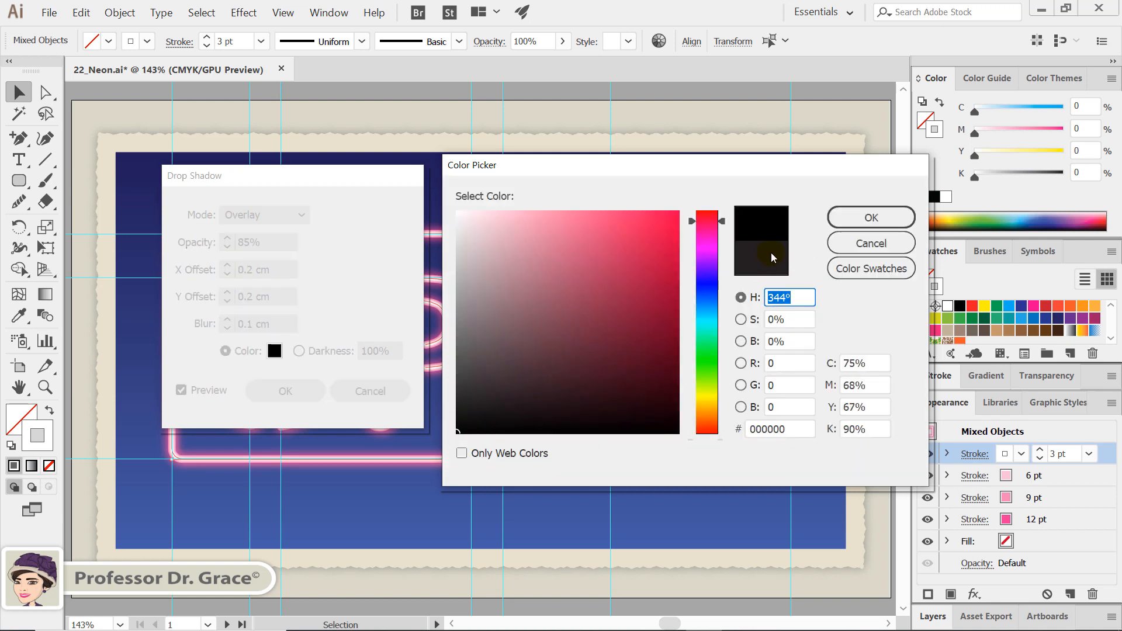
click(839, 217)
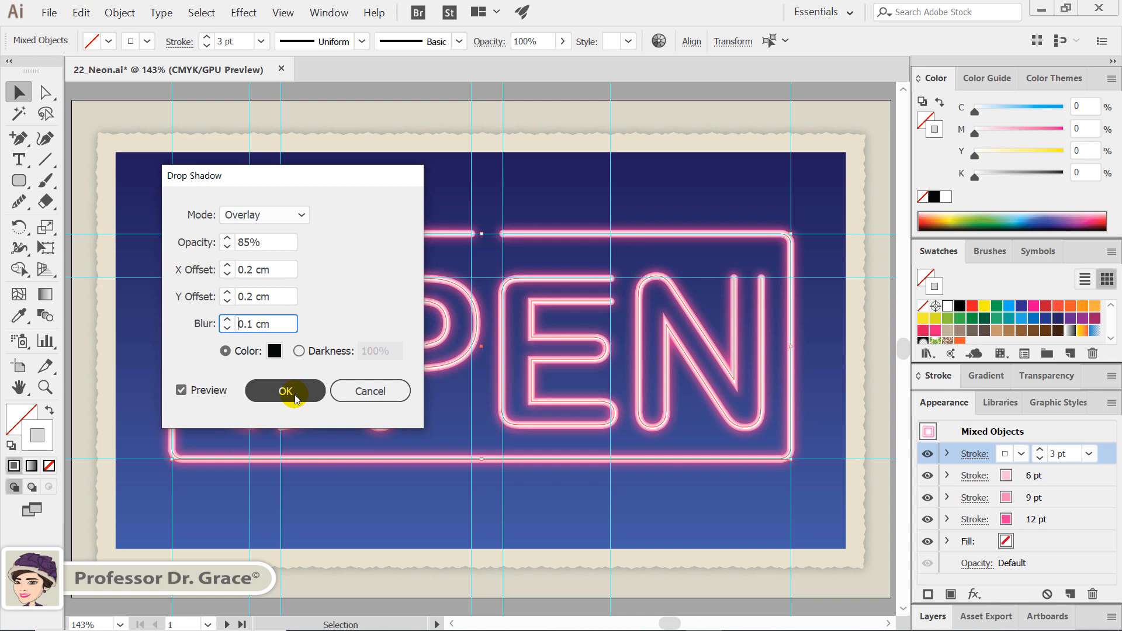
click(287, 392)
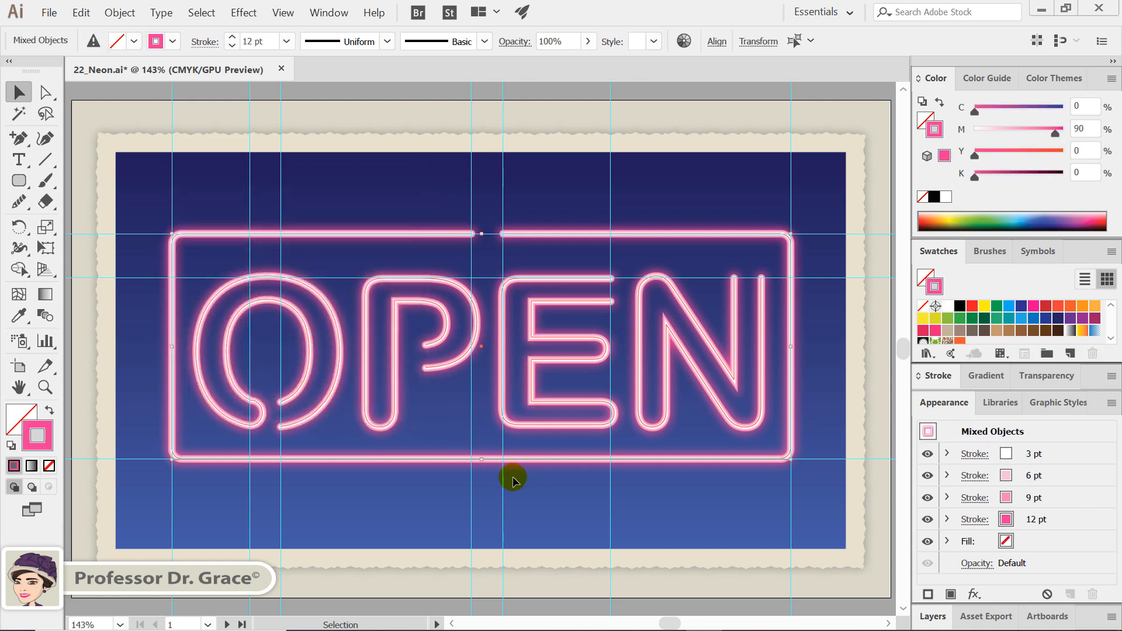
Draw a small circle over the inner open end of the letter O, remove its stroke and fill it black
click(19, 181)
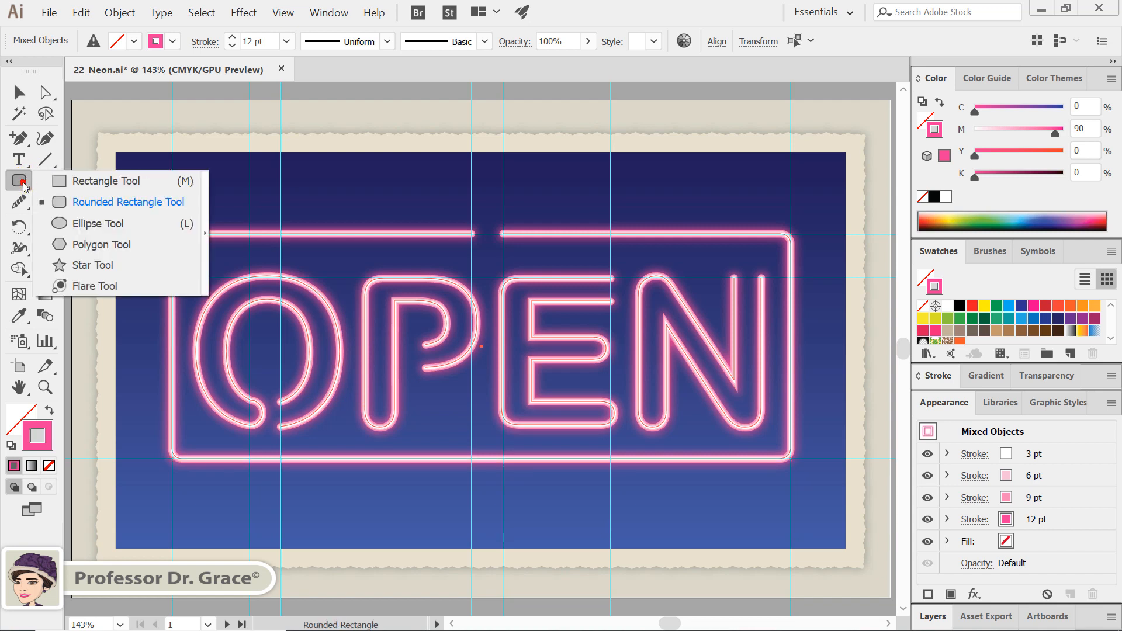
click(69, 223)
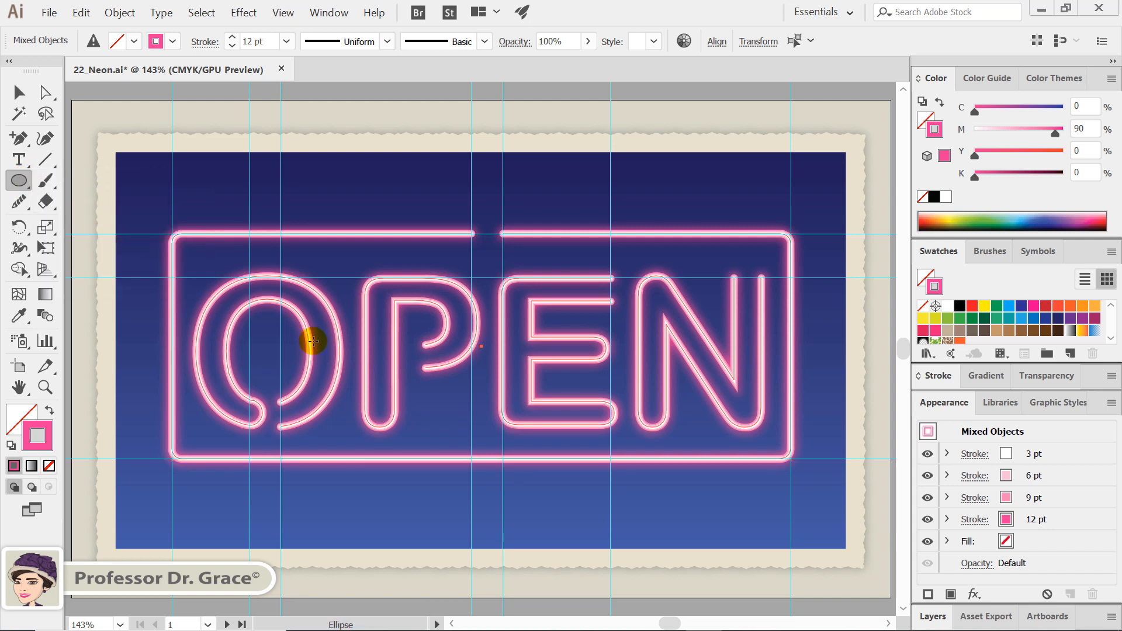
key(shift)
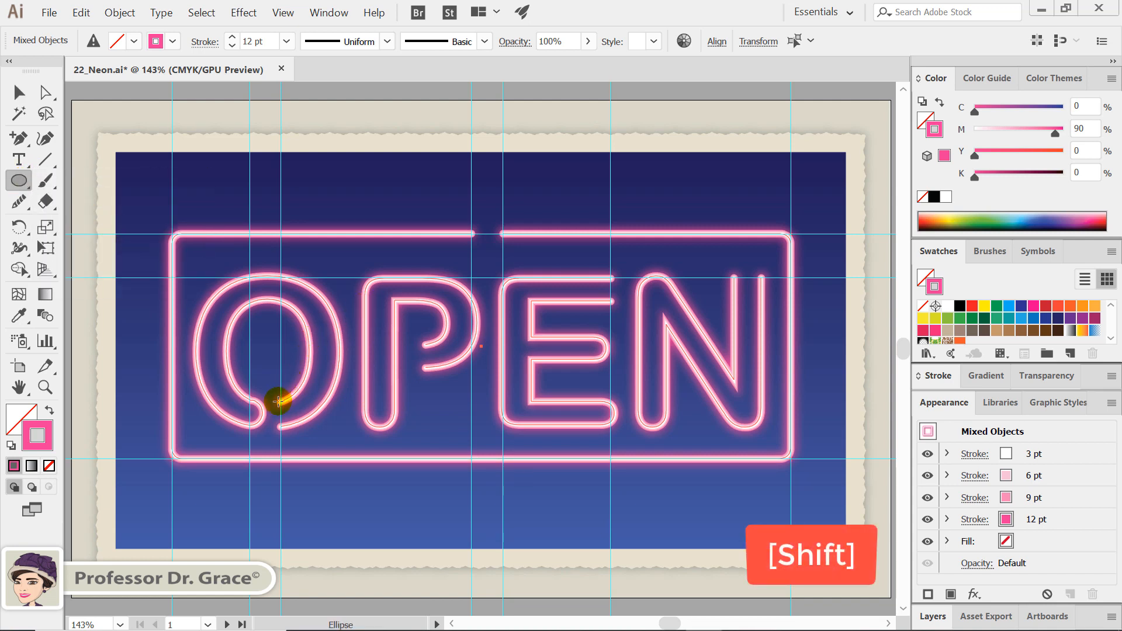
drag(278, 402, 286, 412)
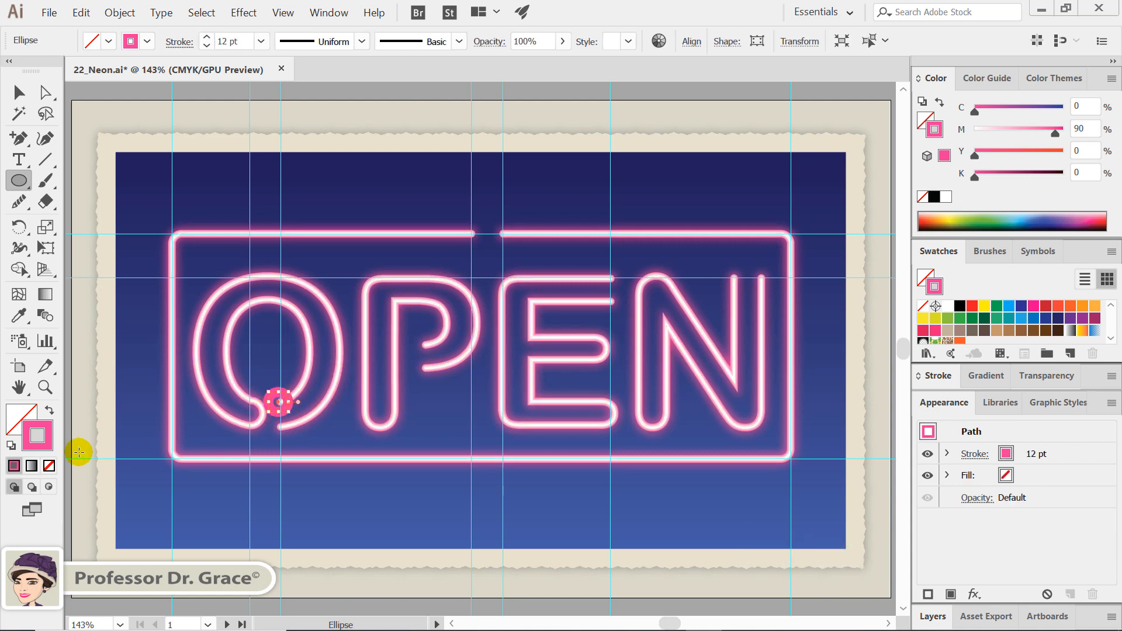
click(49, 466)
click(21, 408)
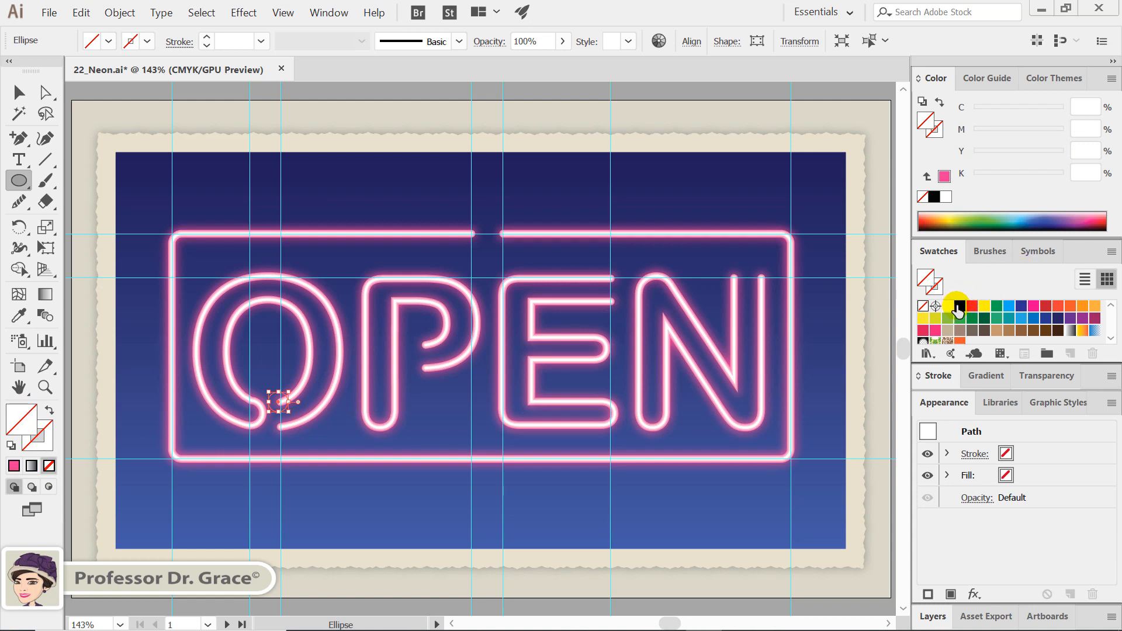
click(959, 306)
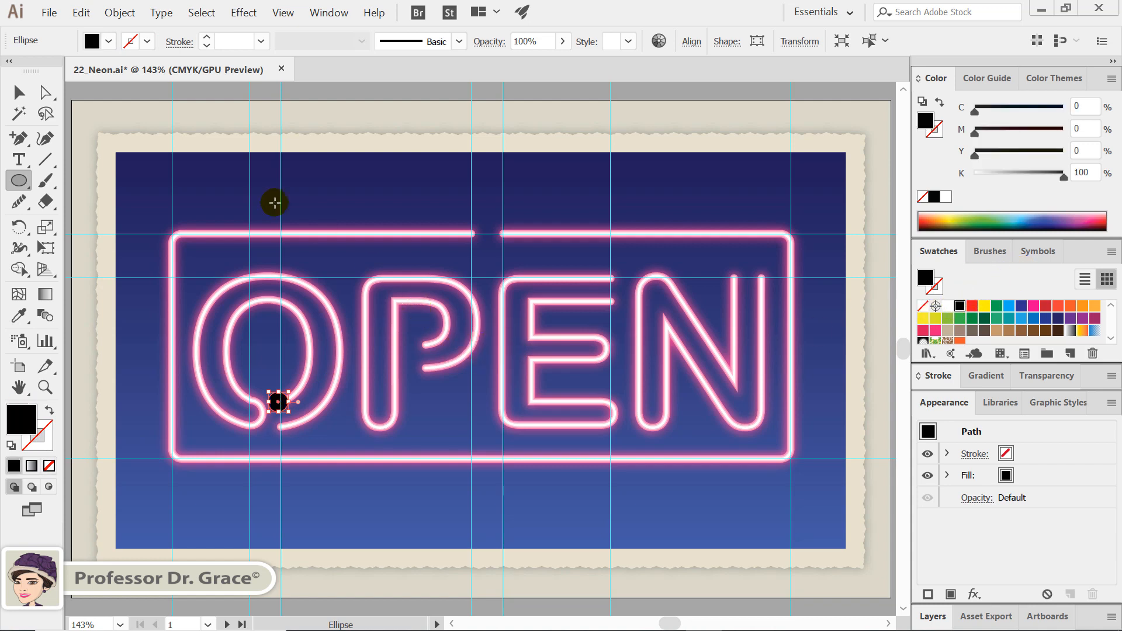
Bring the neon letters and frame in front of the black circle and lock them
click(19, 92)
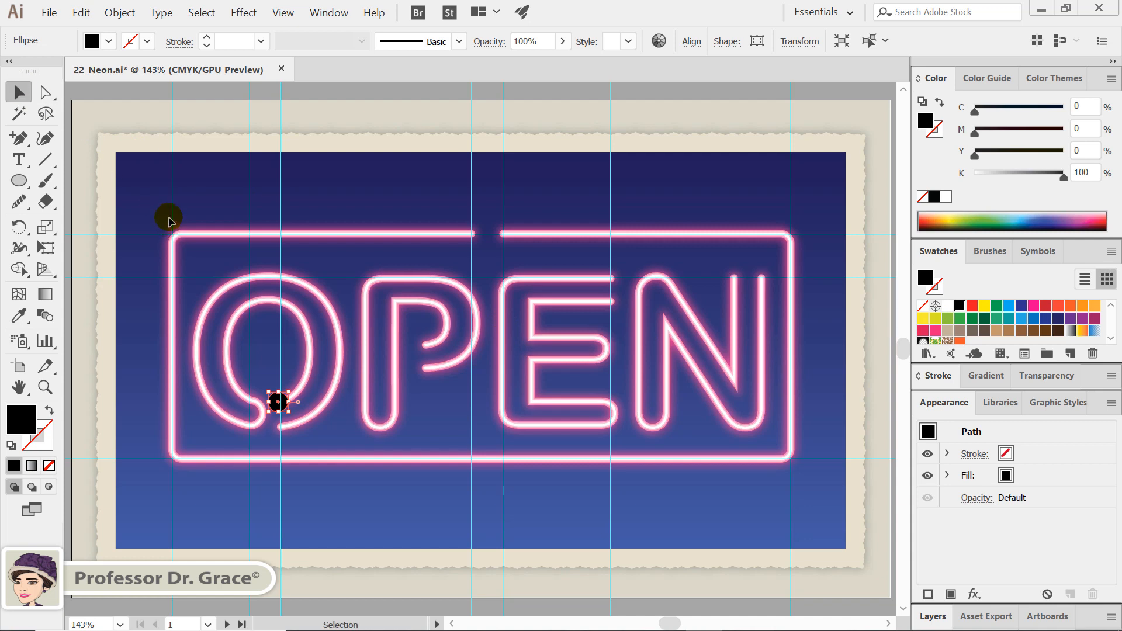
click(789, 345)
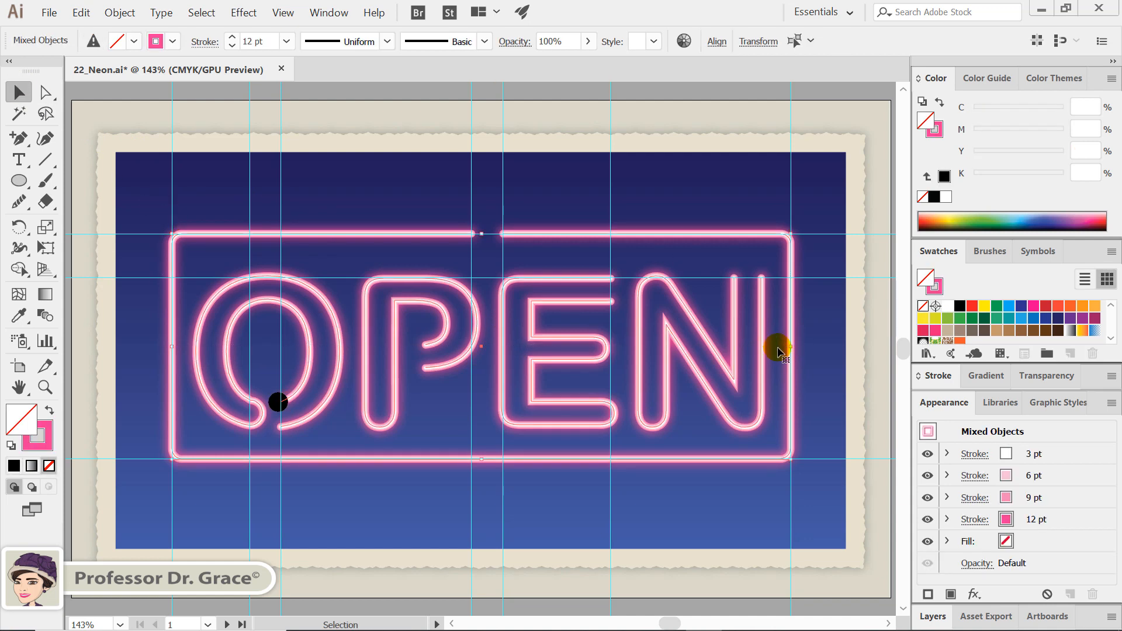
key(ctrl+shift+bracketleft)
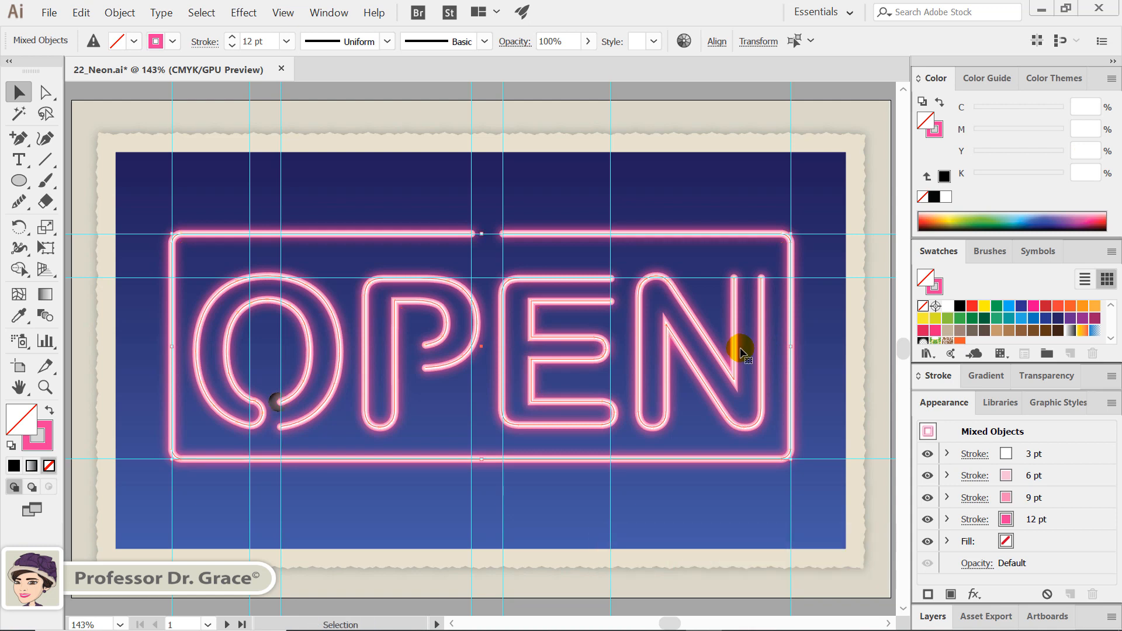
key(ctrl+2)
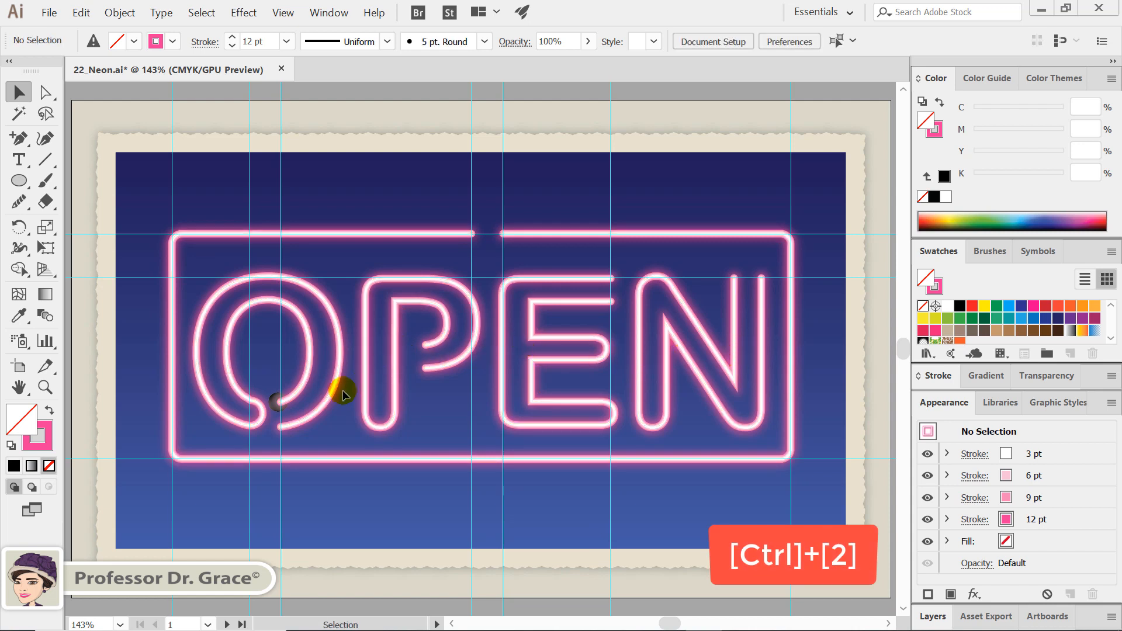
Duplicate the black circle onto the remaining open tube ends of the letters O, P, E and N, adjusting the caps on the N
drag(279, 406, 762, 278)
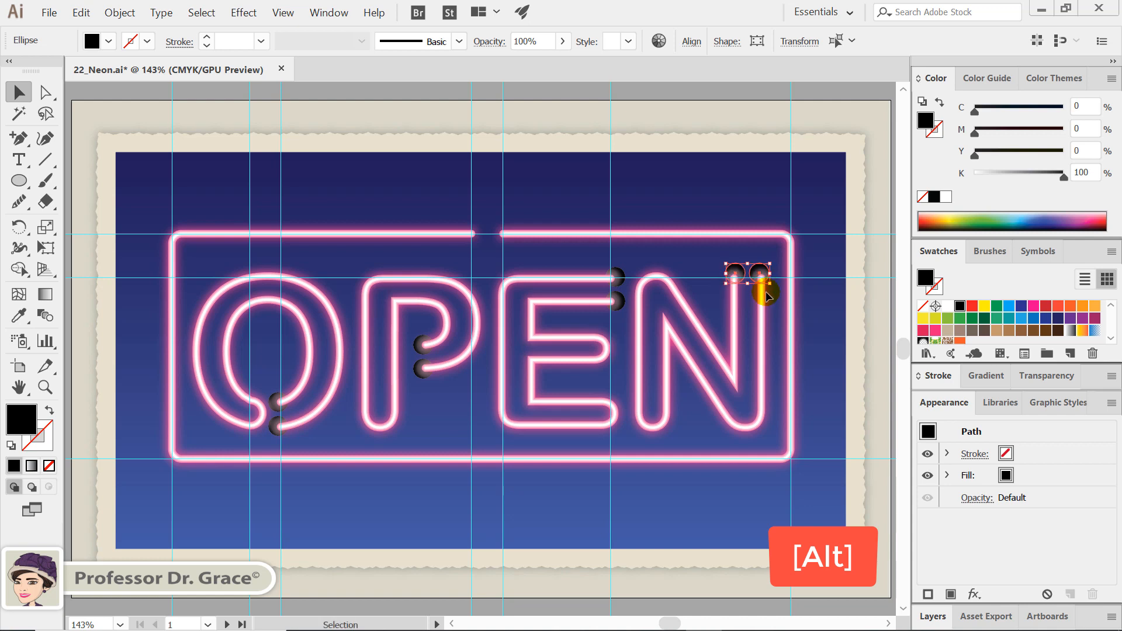
click(767, 286)
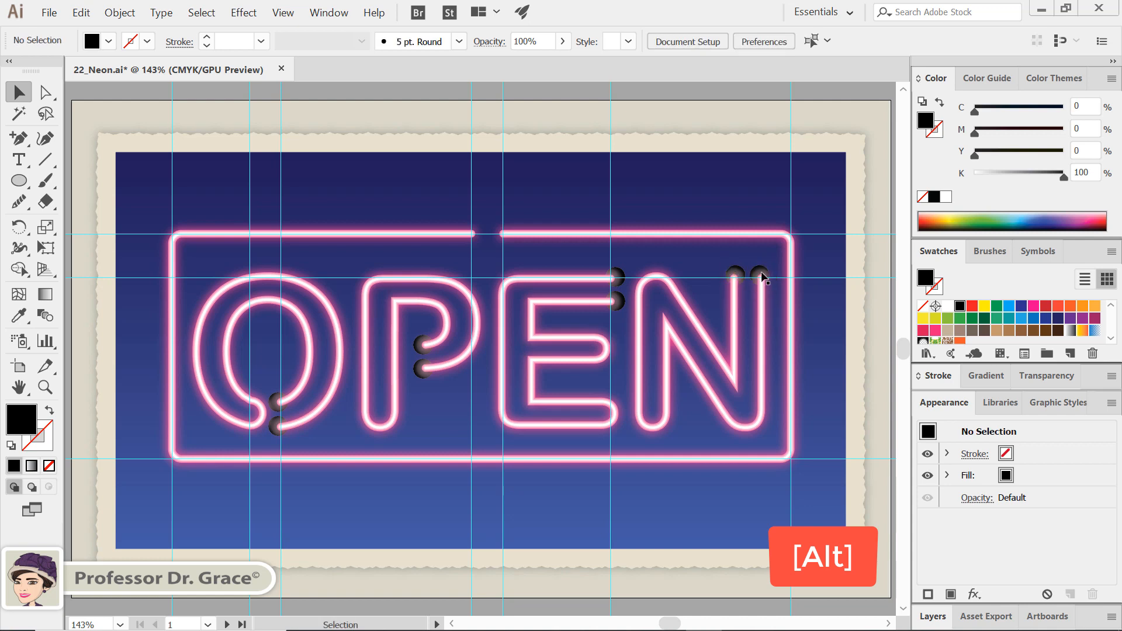
click(760, 274)
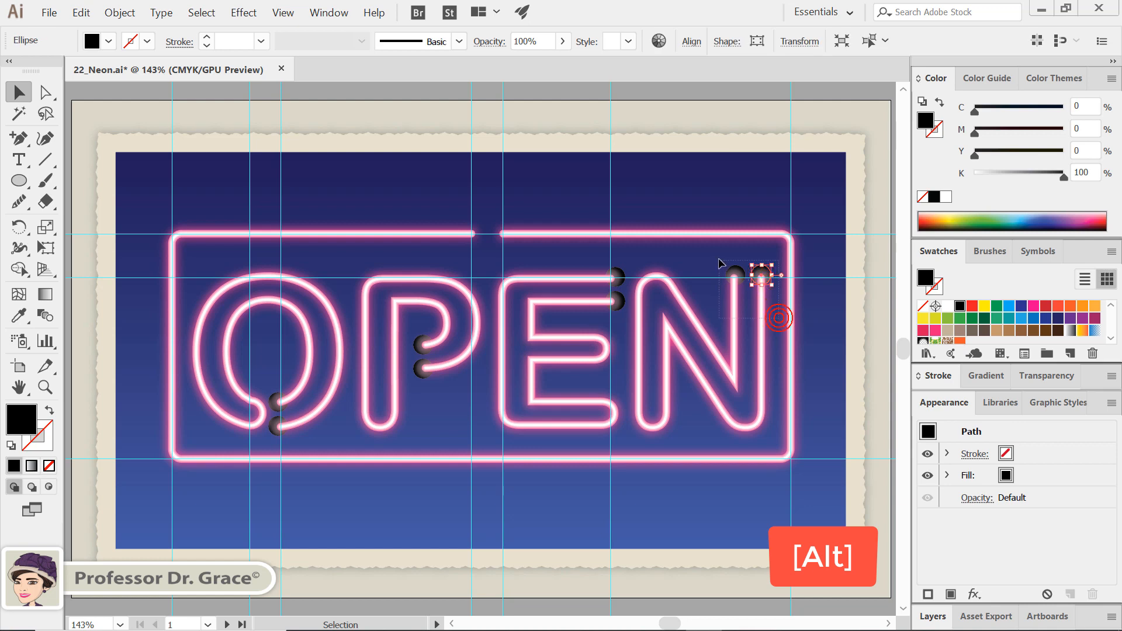
shift+click(735, 278)
Copy the black end caps to both sides of the gap in the frame's upper edge and nudge them into place
drag(717, 280, 473, 237)
click(514, 257)
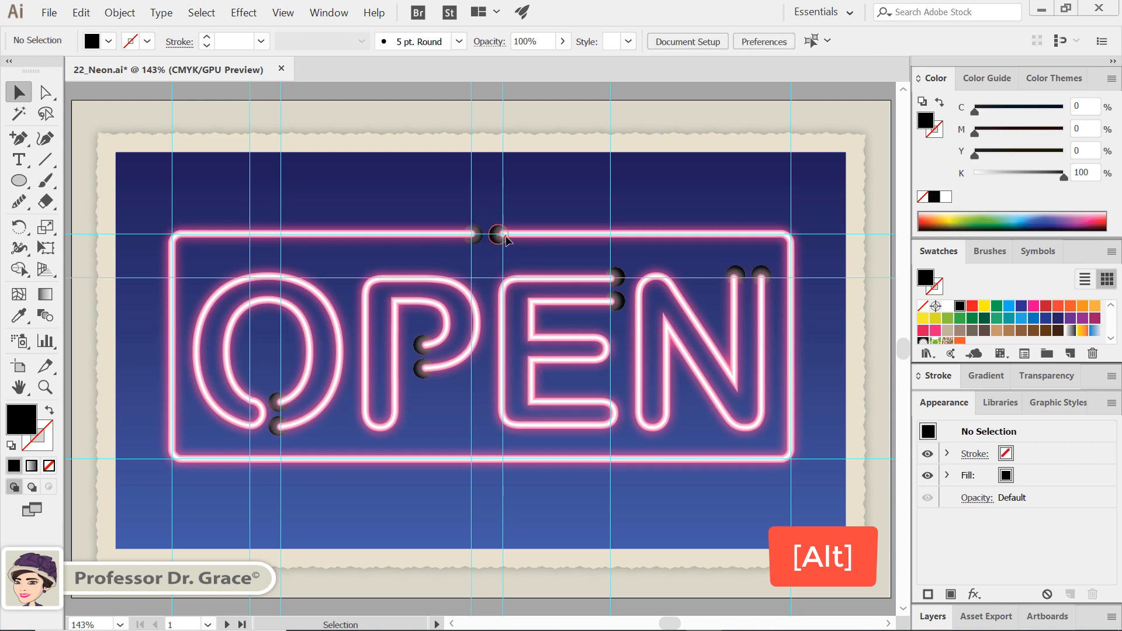
click(504, 237)
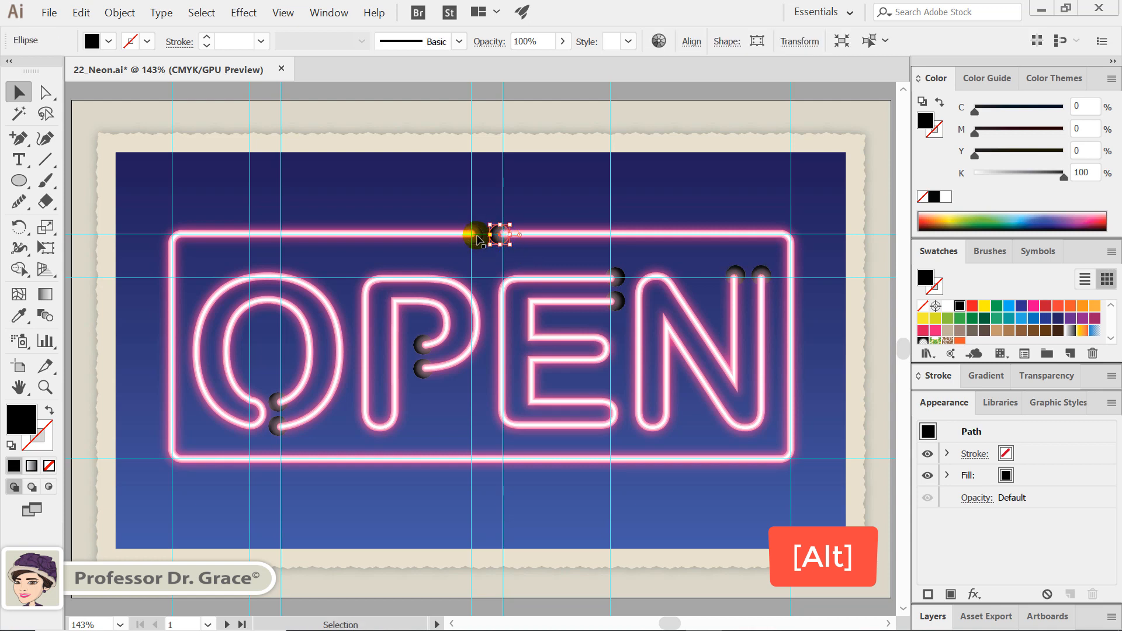
click(475, 235)
key(Right)
key(Right)
click(495, 252)
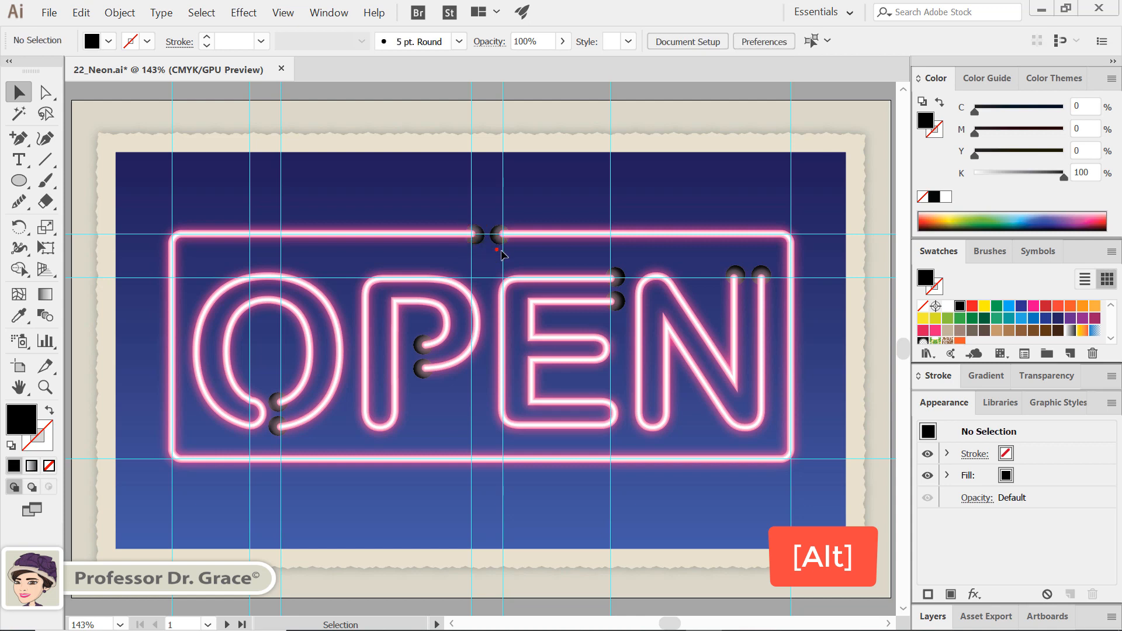
Unlock the neon letters and frame, and hide the guides
click(735, 274)
key(ctrl+alt+2)
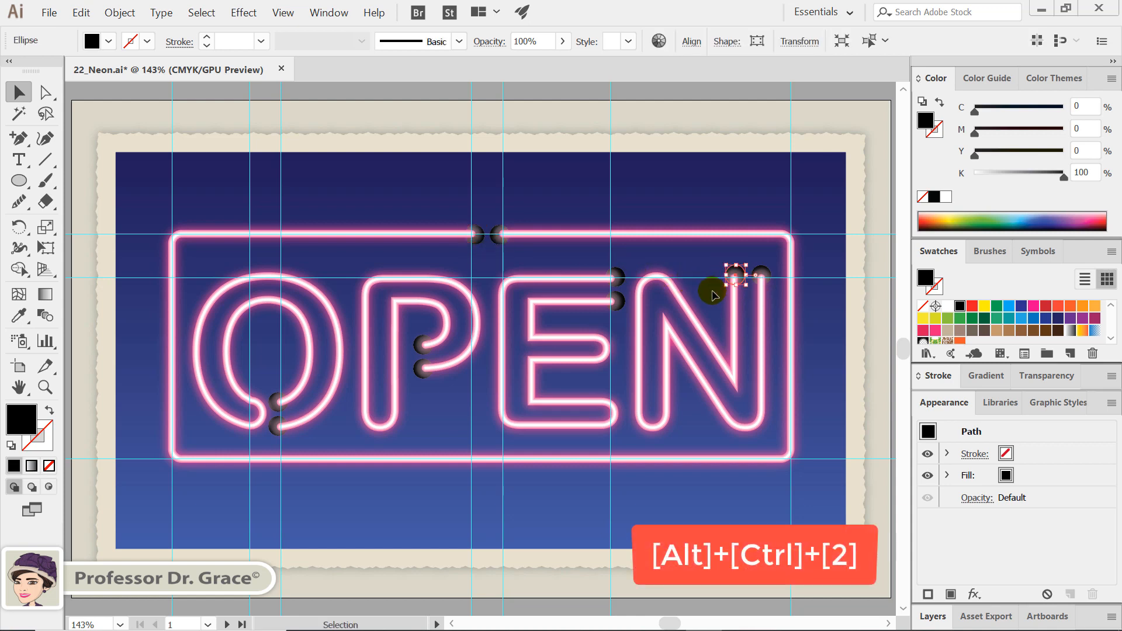
click(712, 294)
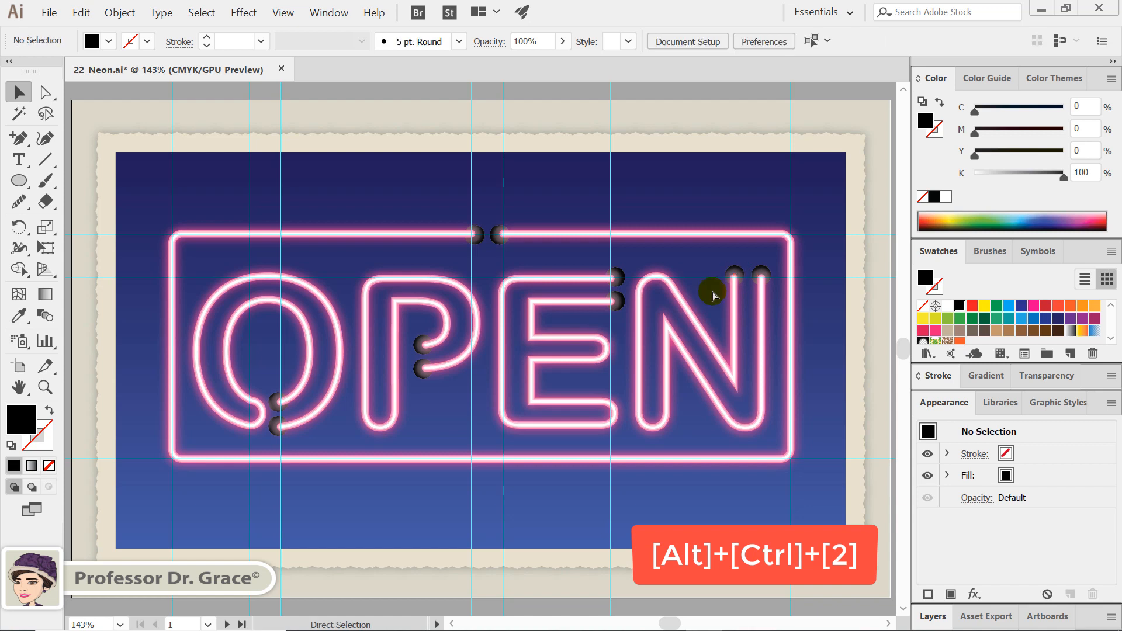
key(ctrl+alt+2)
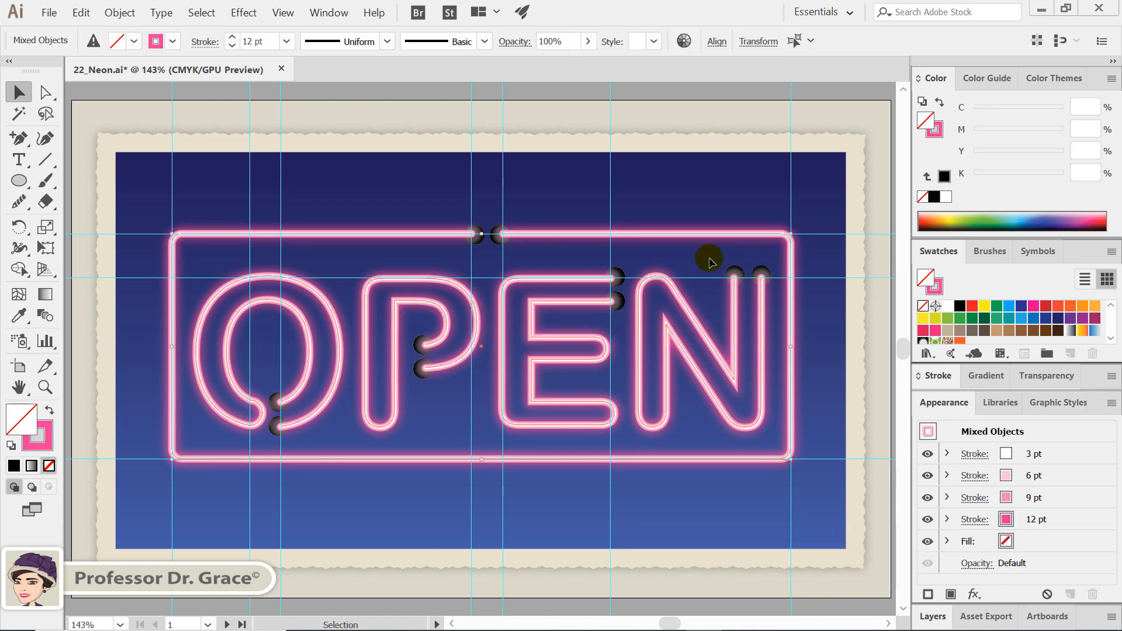
key(ctrl+shift+a)
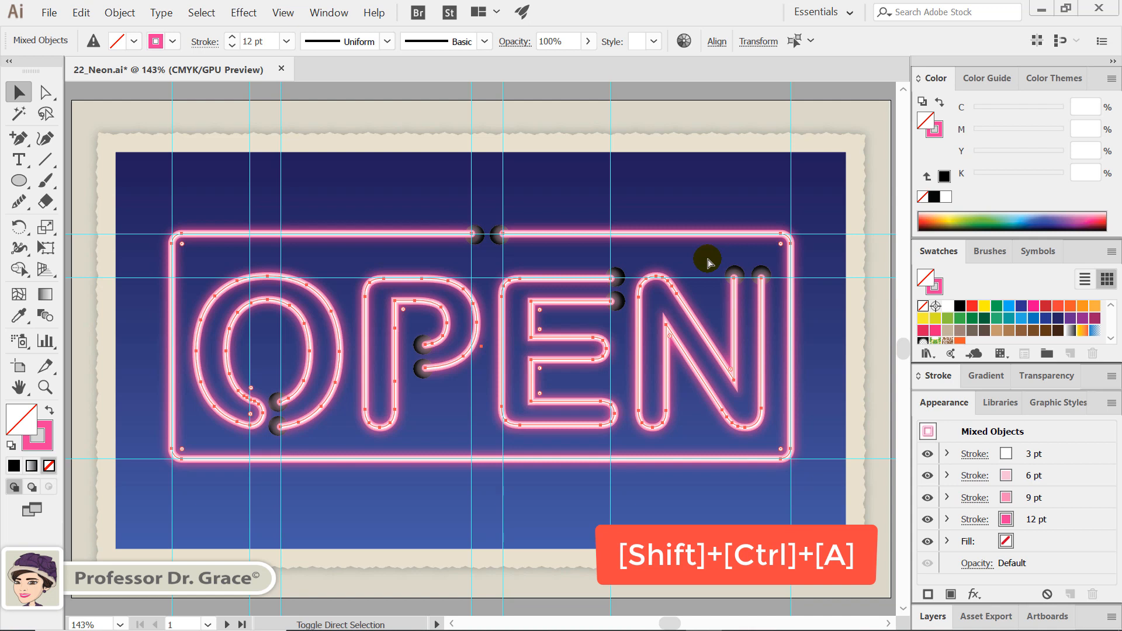
key(ctrl+shift+a)
key(ctrl+semicolon)
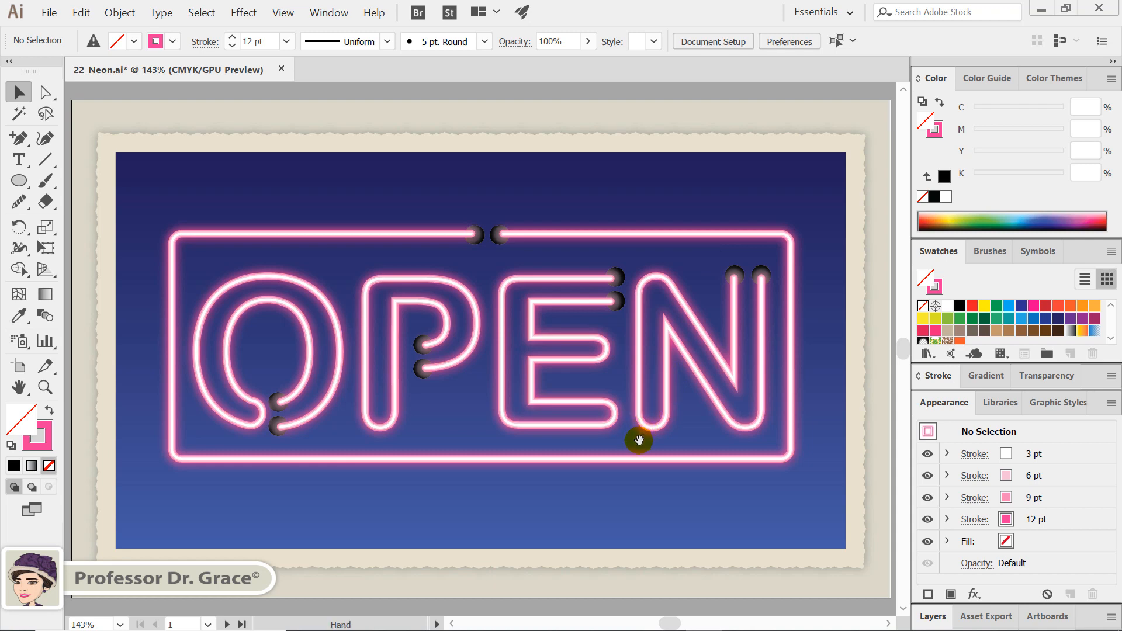
Recolor the 6 pt stroke of the white letter N on the second artboard to 30% cyan
scroll(643, 444, down, 5)
drag(652, 450, 641, 203)
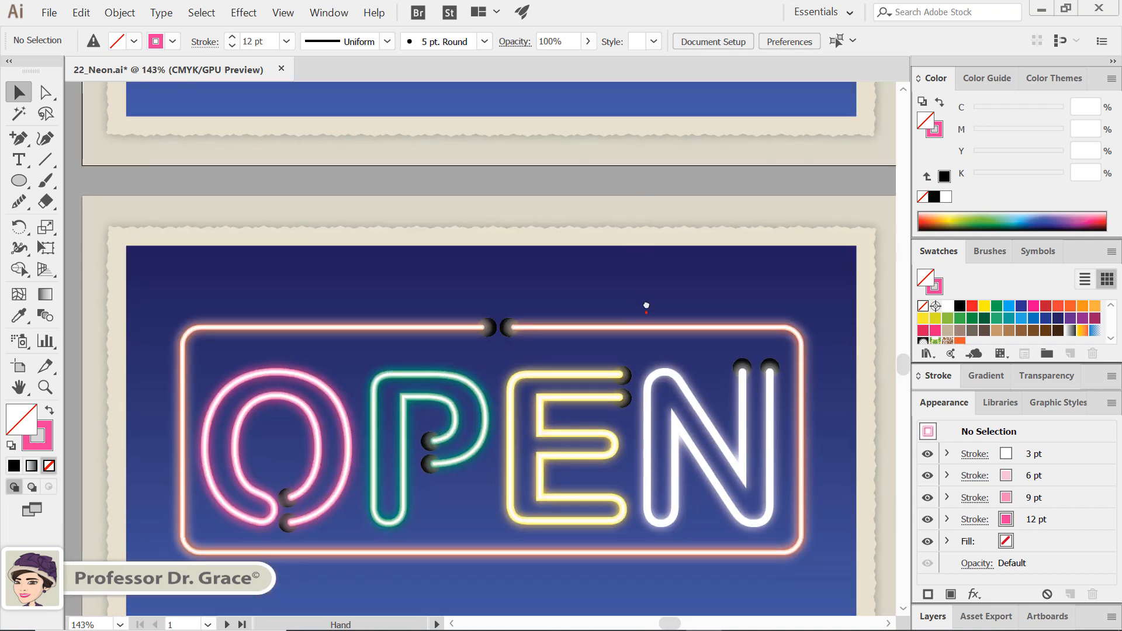
drag(646, 305, 664, 205)
click(690, 358)
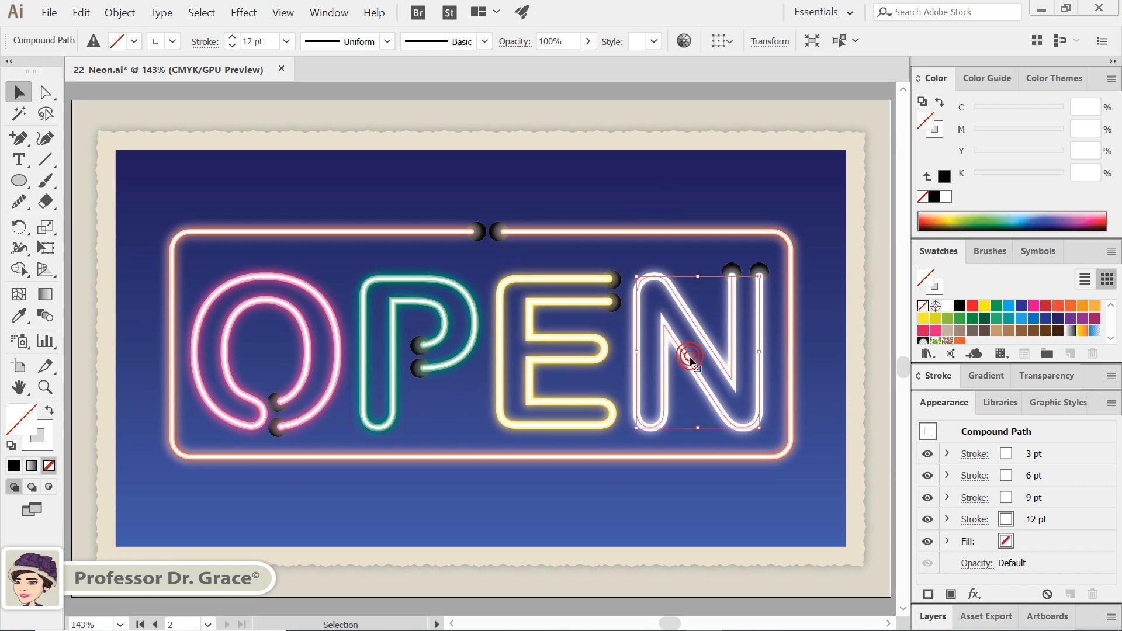
click(1007, 475)
click(1019, 475)
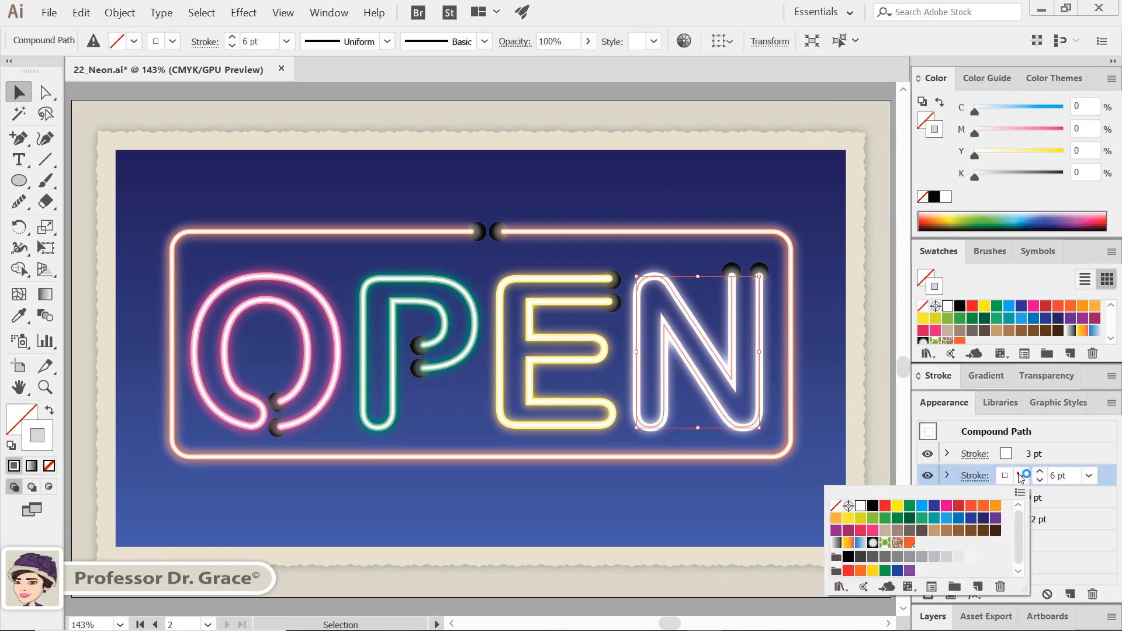
click(922, 505)
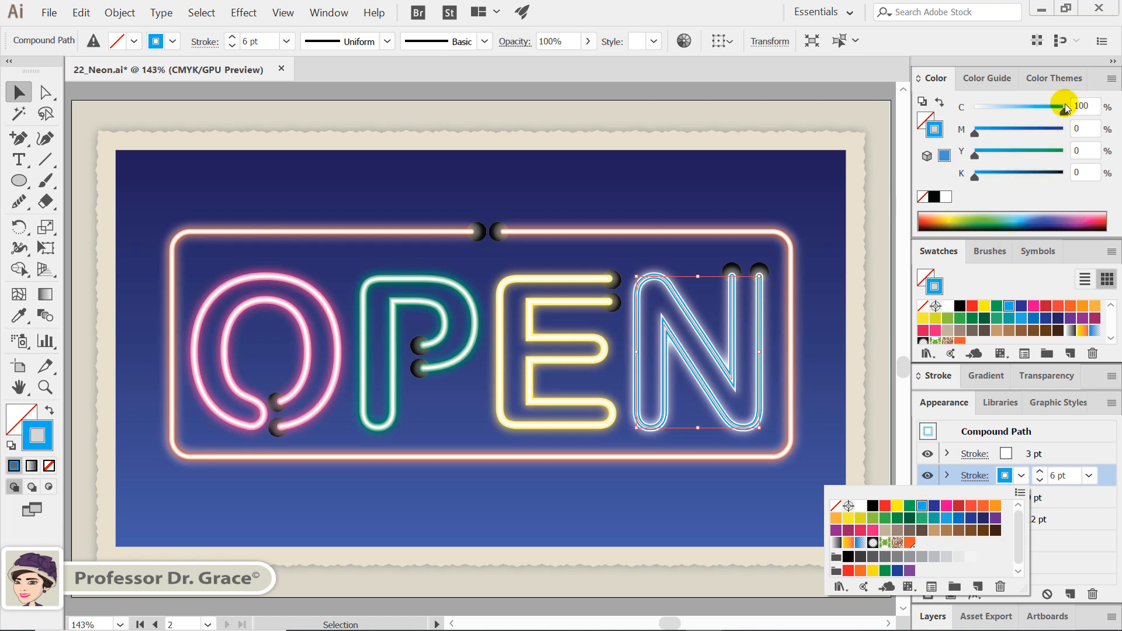
click(1080, 106)
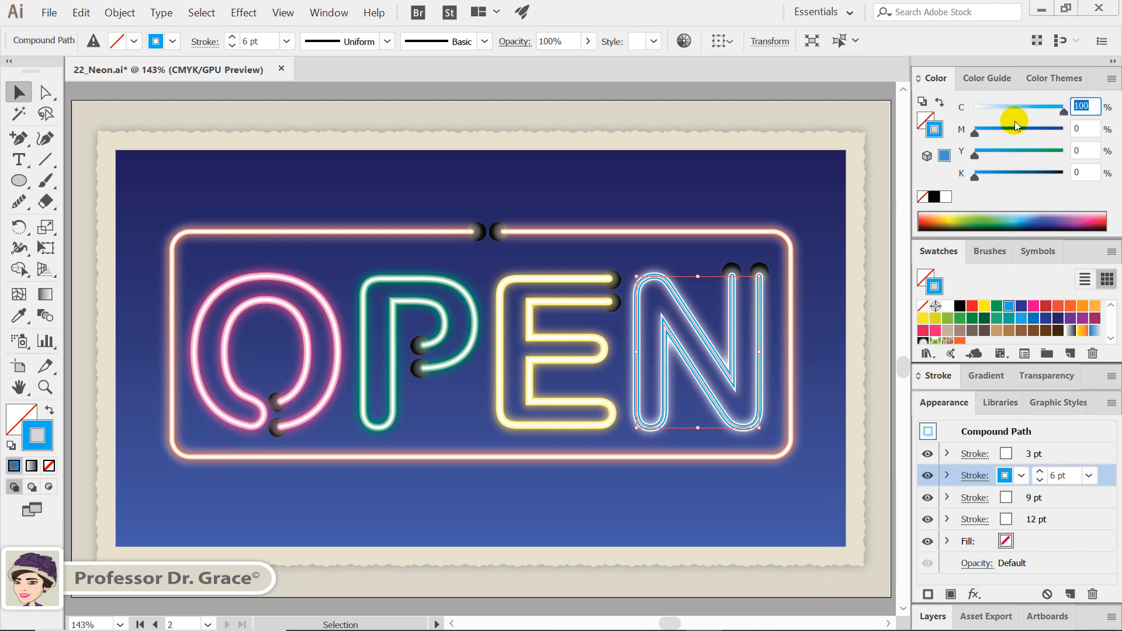
text(30)
key(Return)
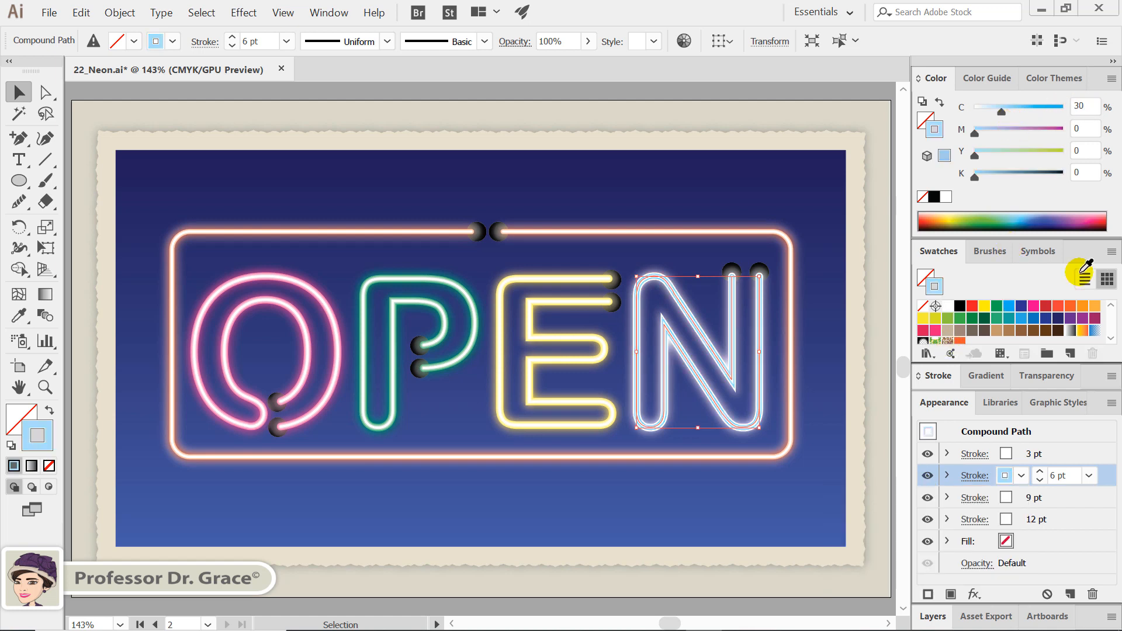
Recolor the 9 pt stroke of the letter N to 60% cyan
click(1037, 497)
click(1021, 497)
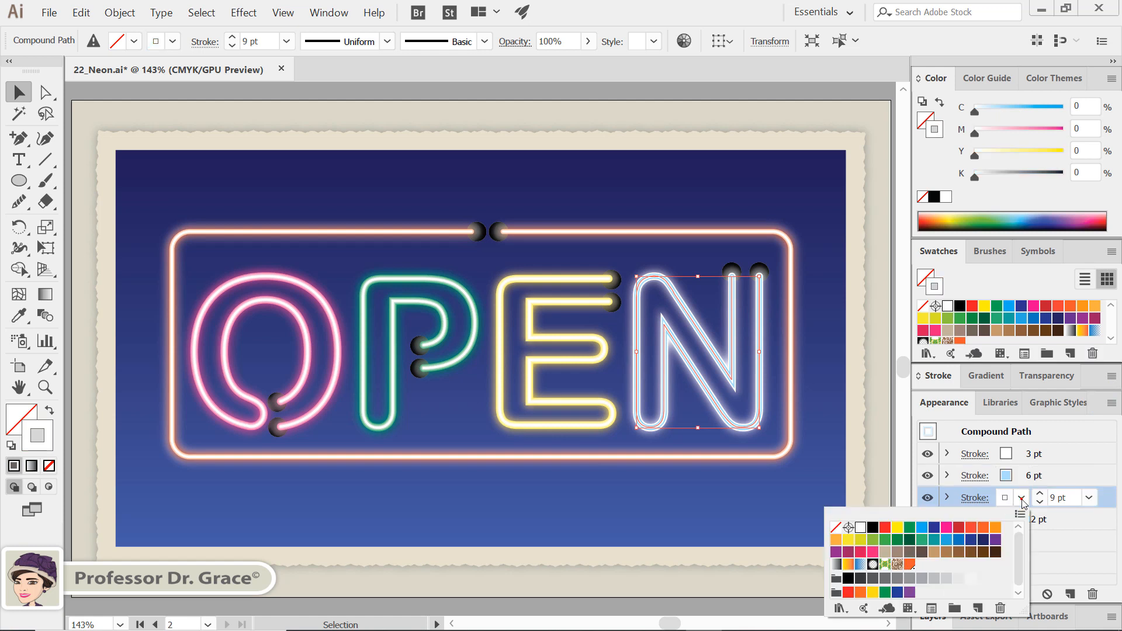
click(923, 528)
click(1086, 102)
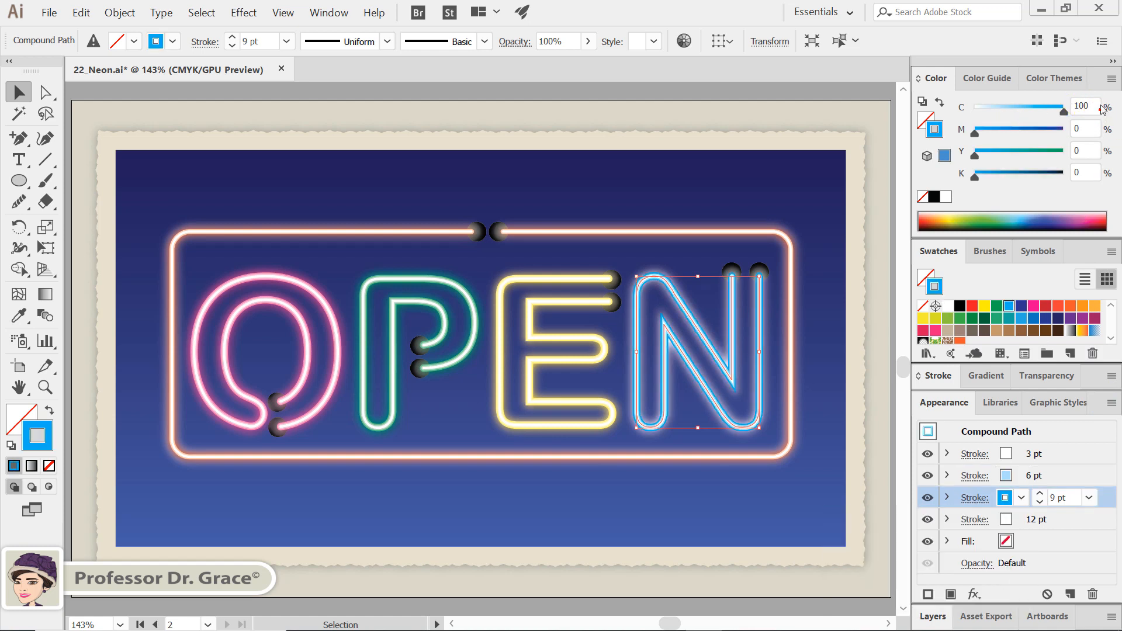
text(60)
click(1055, 423)
Recolor the 12 pt stroke of the letter N to 90% cyan and deselect the letter
click(1005, 519)
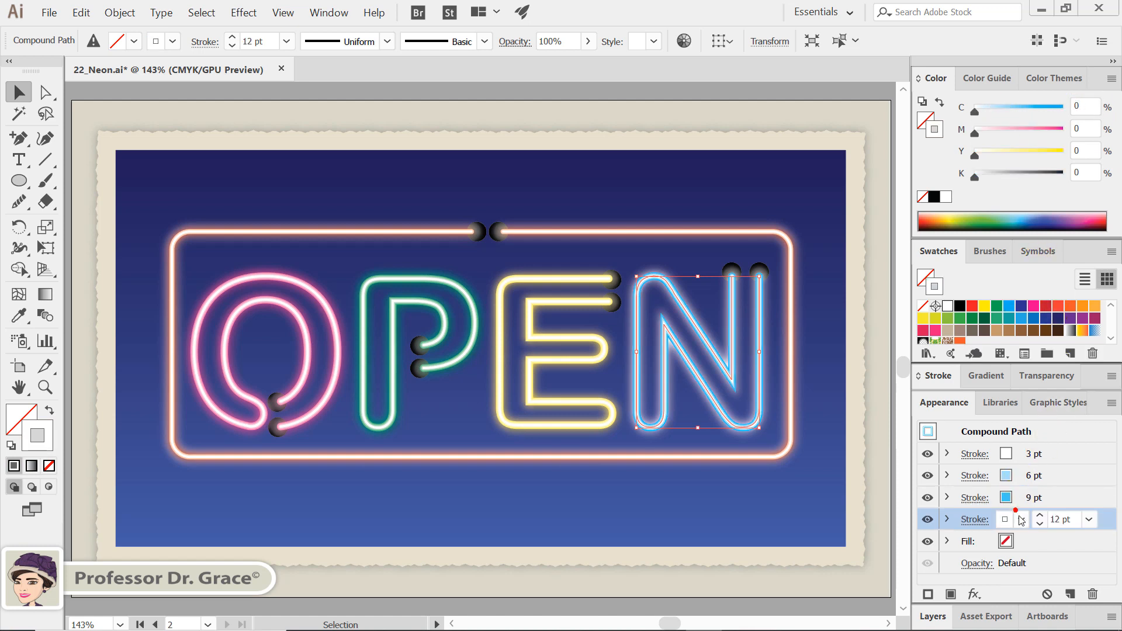
click(1006, 519)
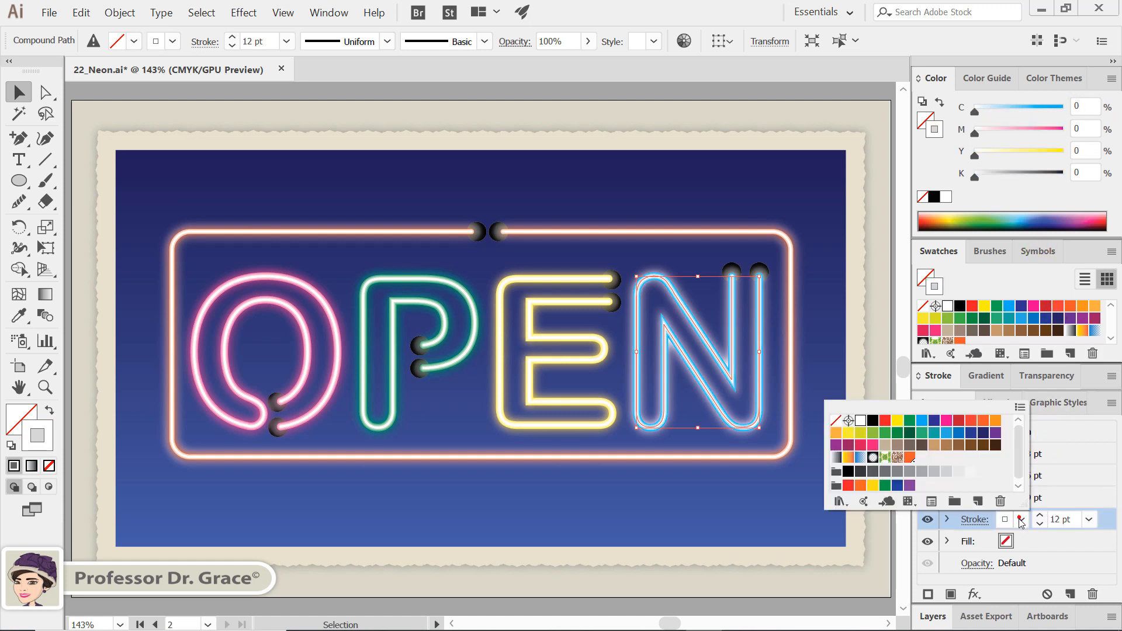
click(922, 420)
click(1099, 110)
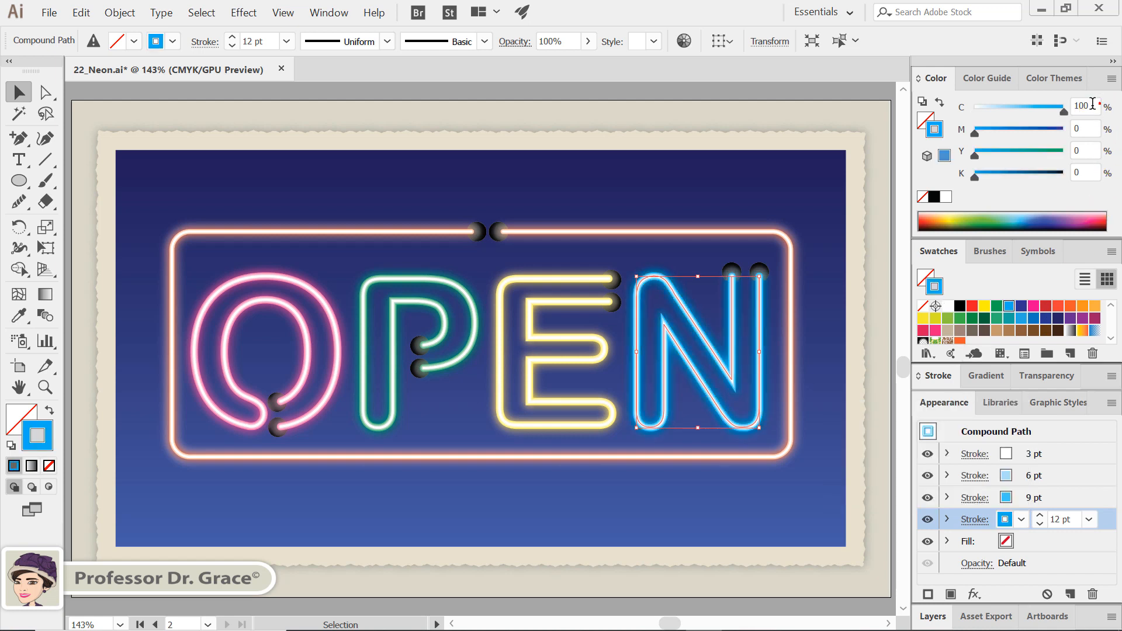
double_click(1090, 105)
text(90)
key(Return)
click(837, 300)
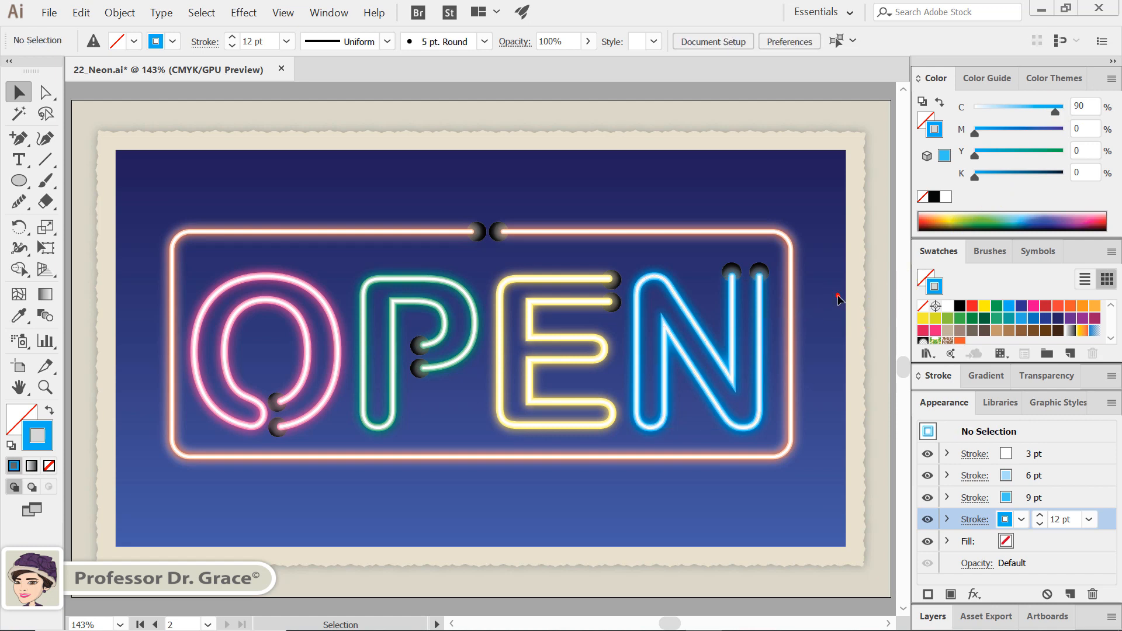